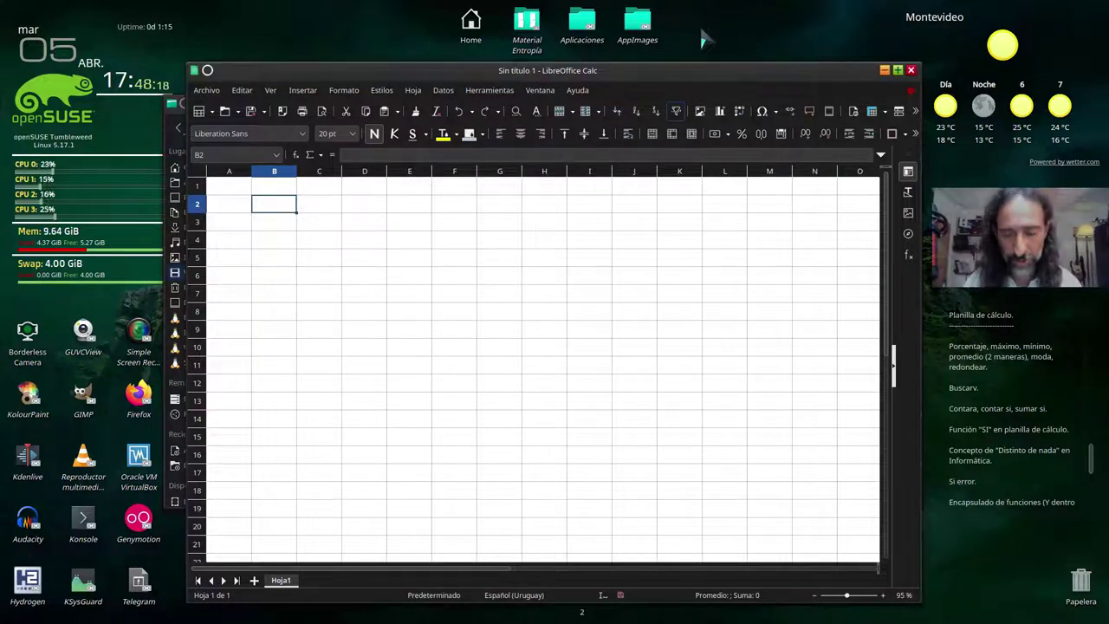
Enter Lapicera, Papel glacé, Goma de pan, Goma de tinta and Chicles down B2:B6.
text(Lapicera)
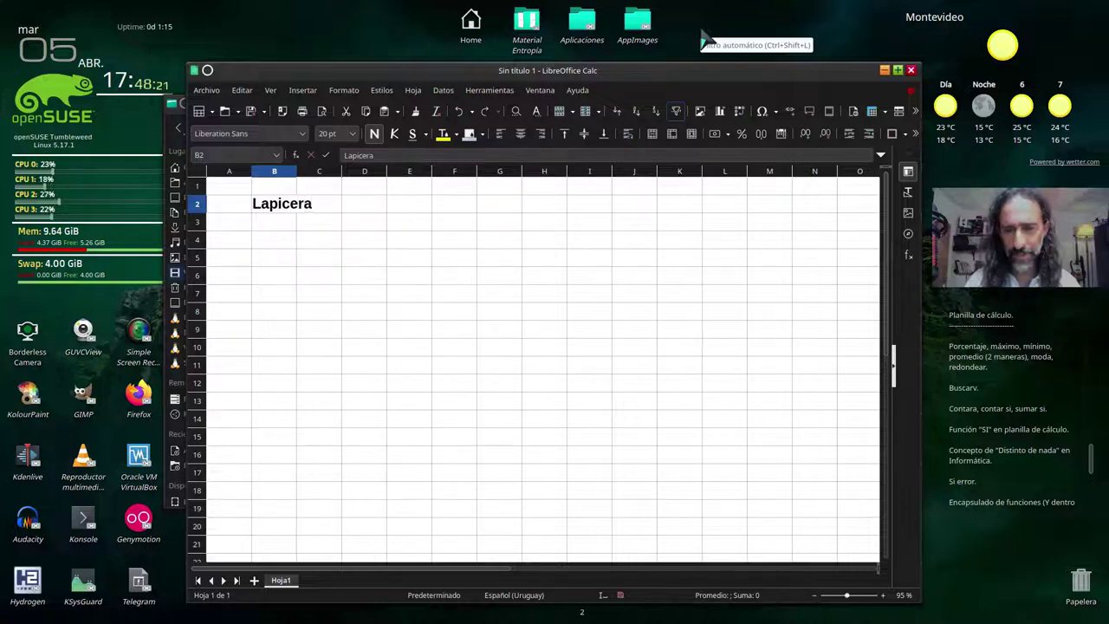
key(Return)
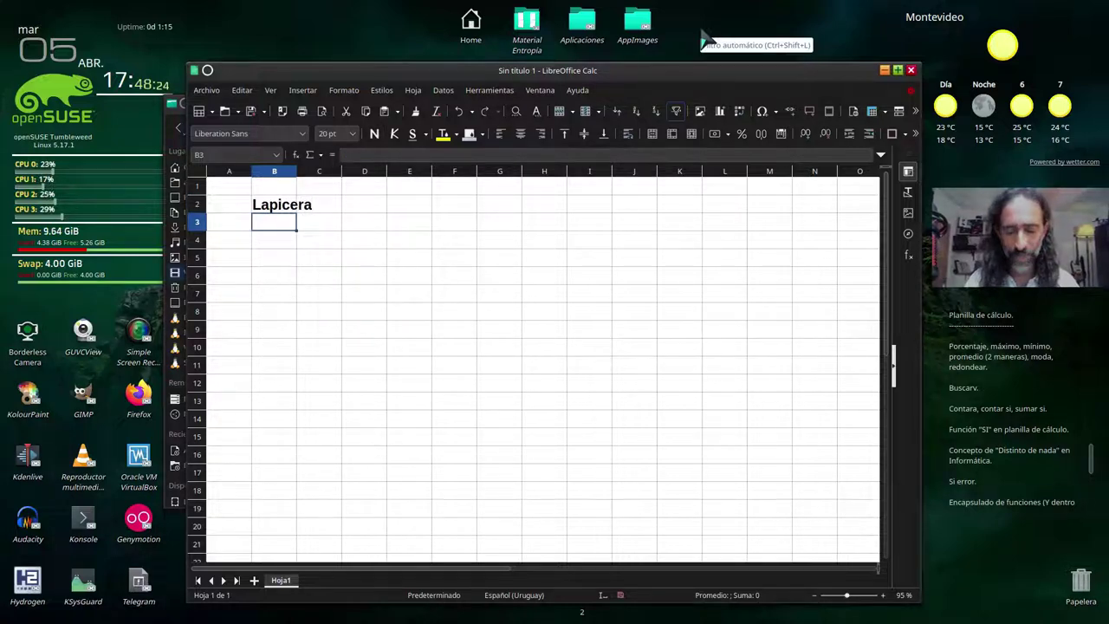
text(Pa)
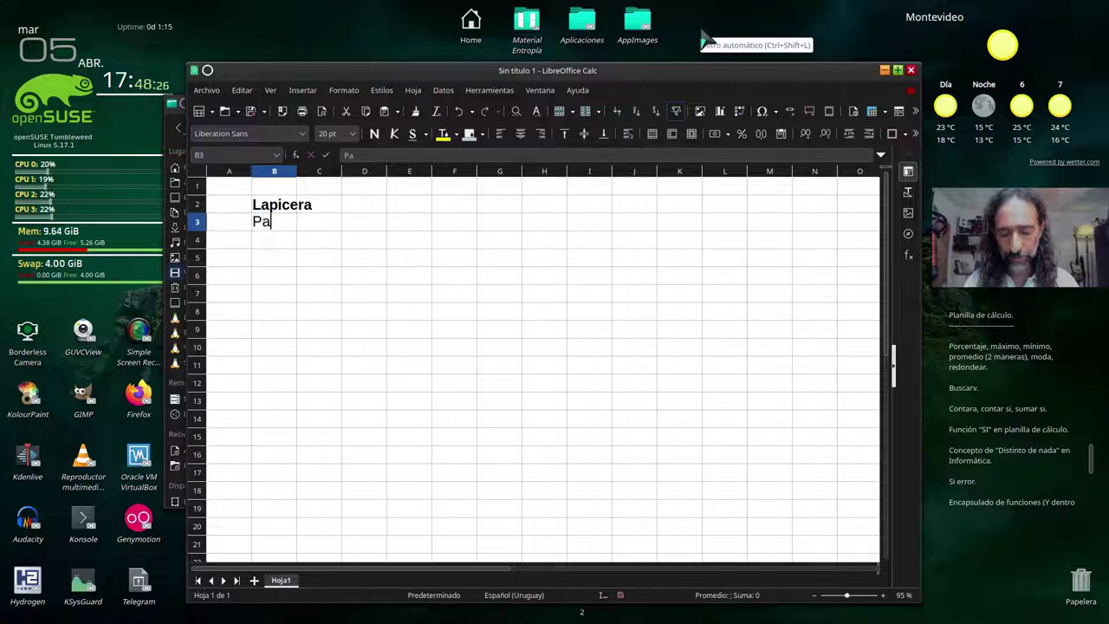
text(pel)
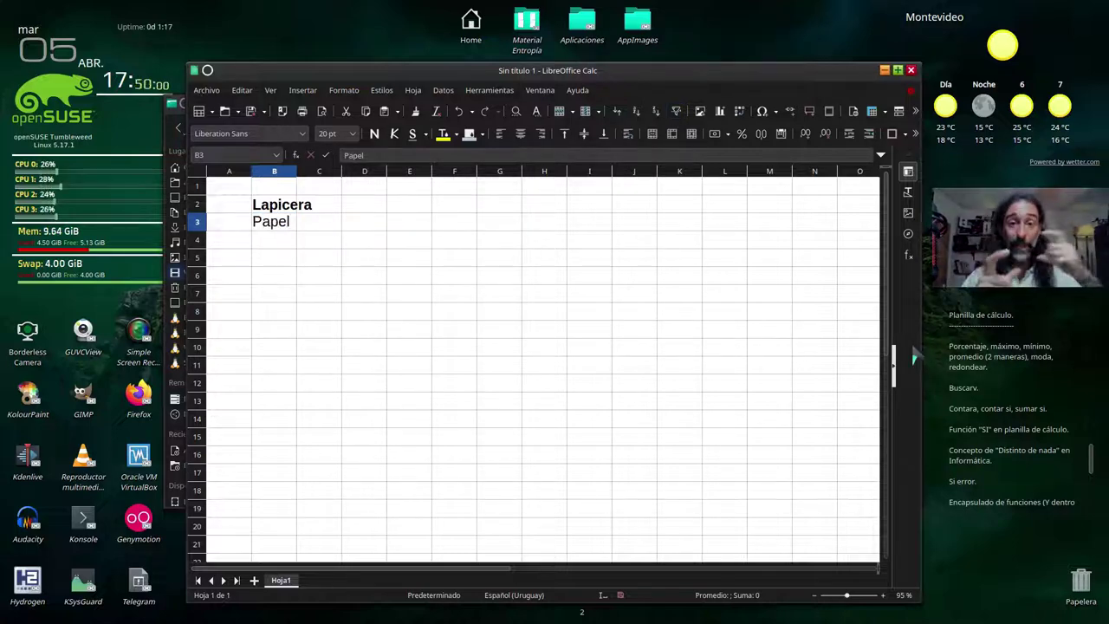
text( gla)
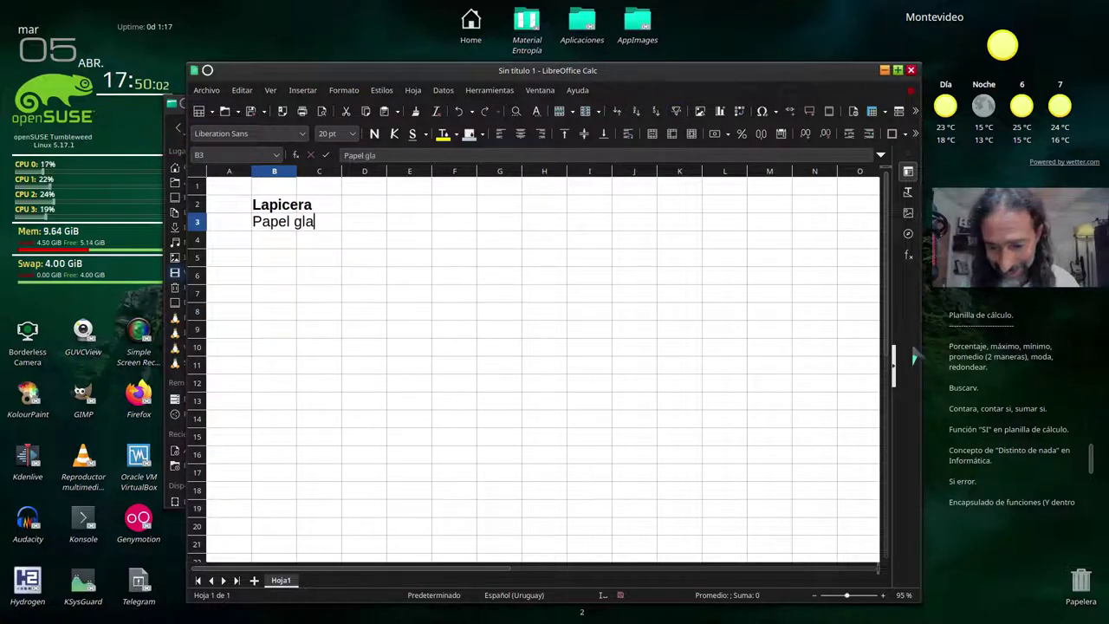
text(cé)
key(Return)
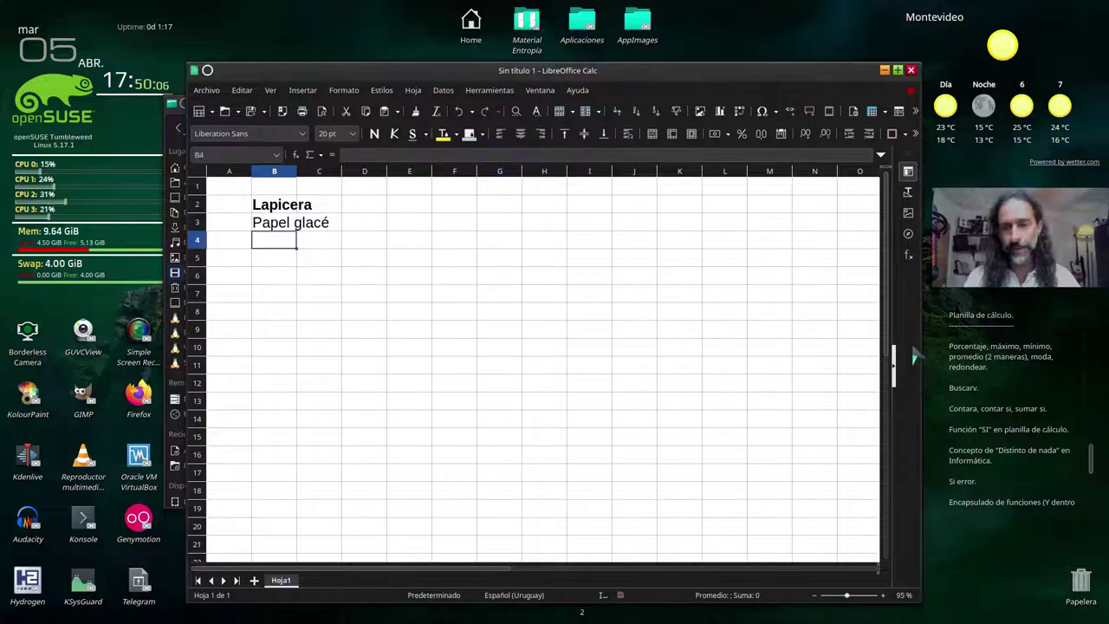
text(Goma de)
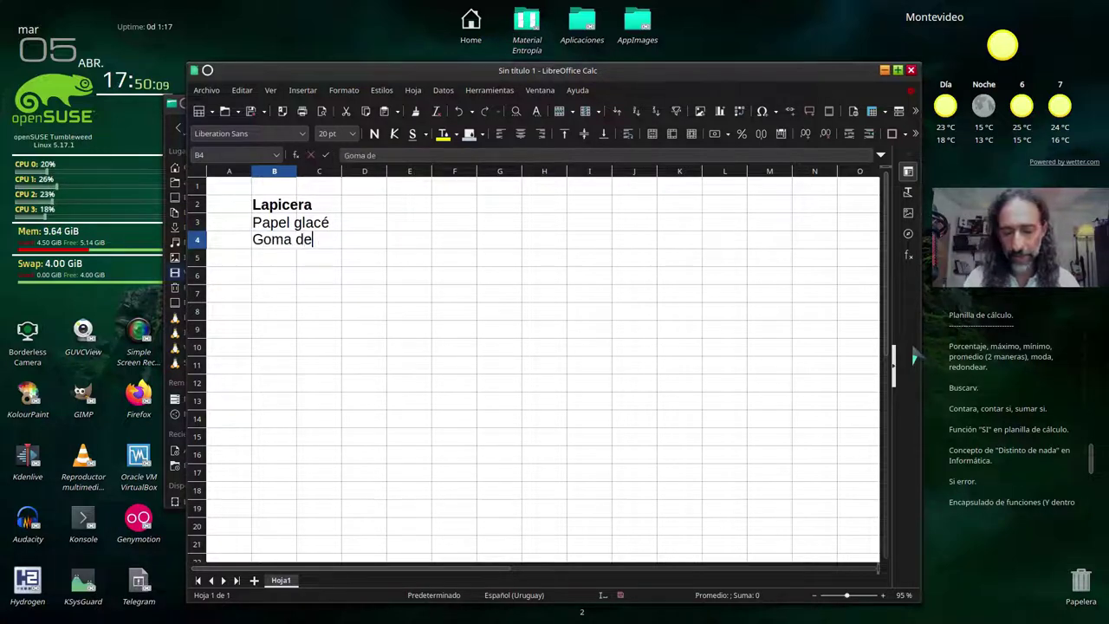
text( pan)
key(Return)
text(G)
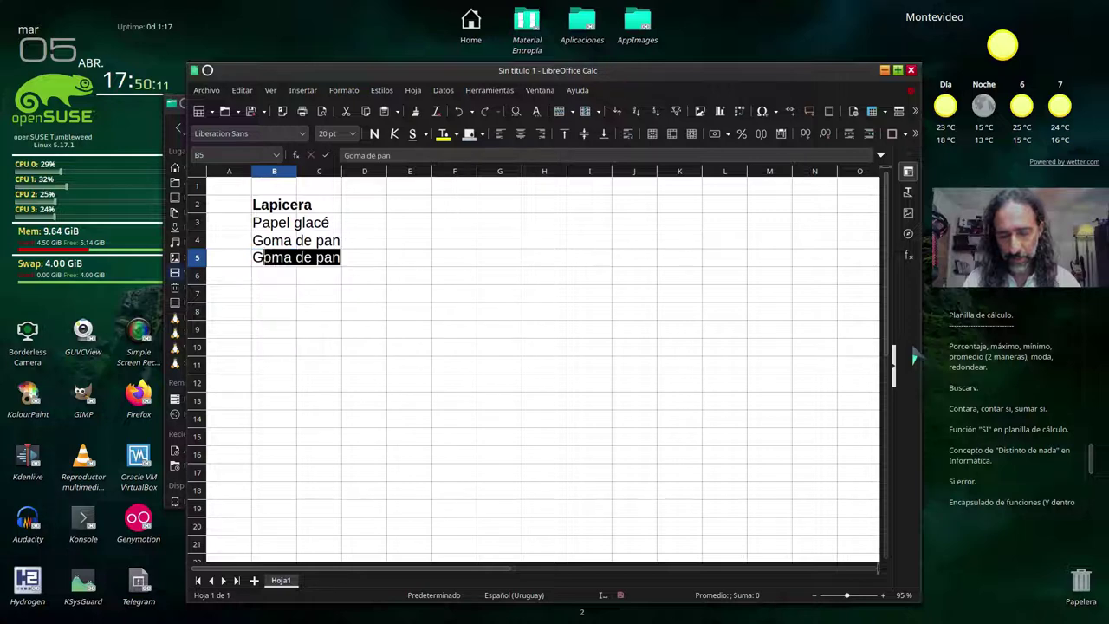
text(oma de tinta)
key(Return)
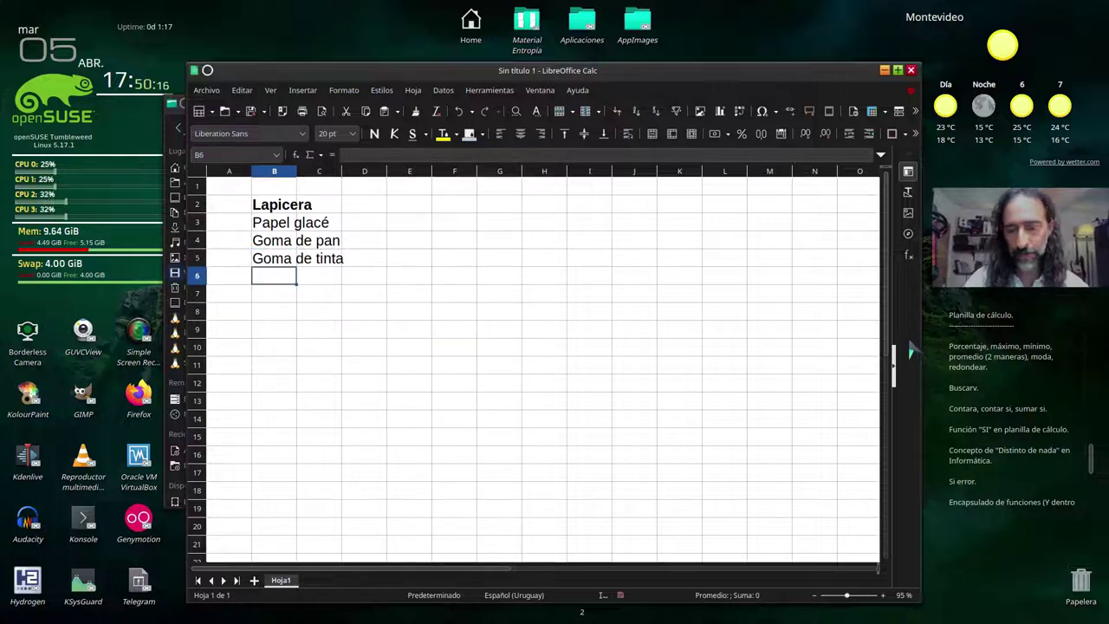
text(Chicles)
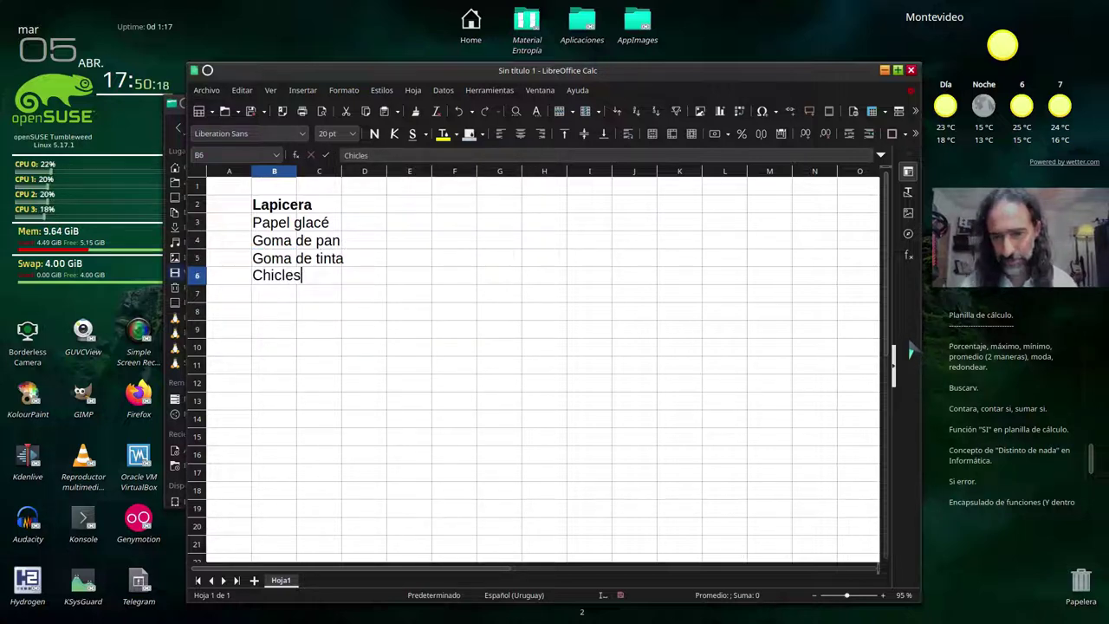
key(Return)
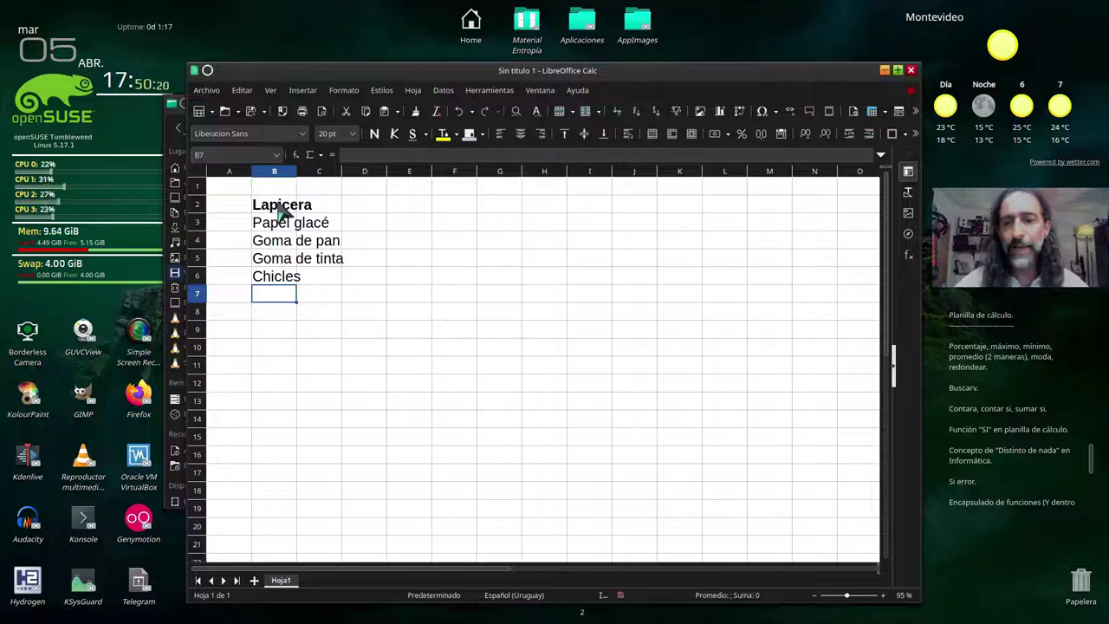
Toggle bold on and off for the whole sheet, leaving all text unbolded.
click(196, 173)
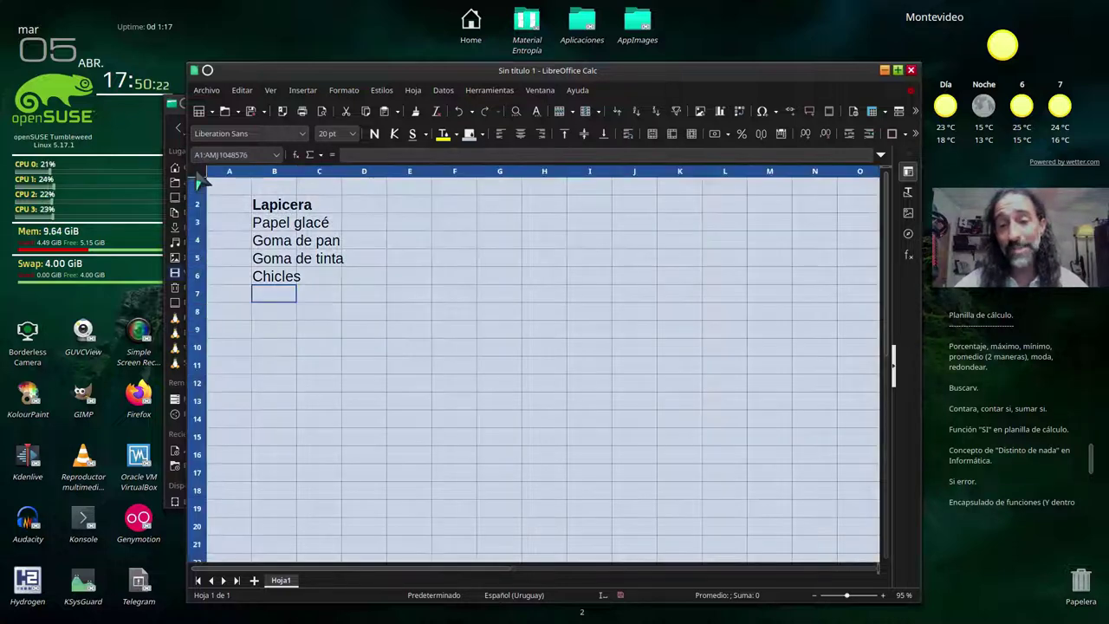
click(374, 134)
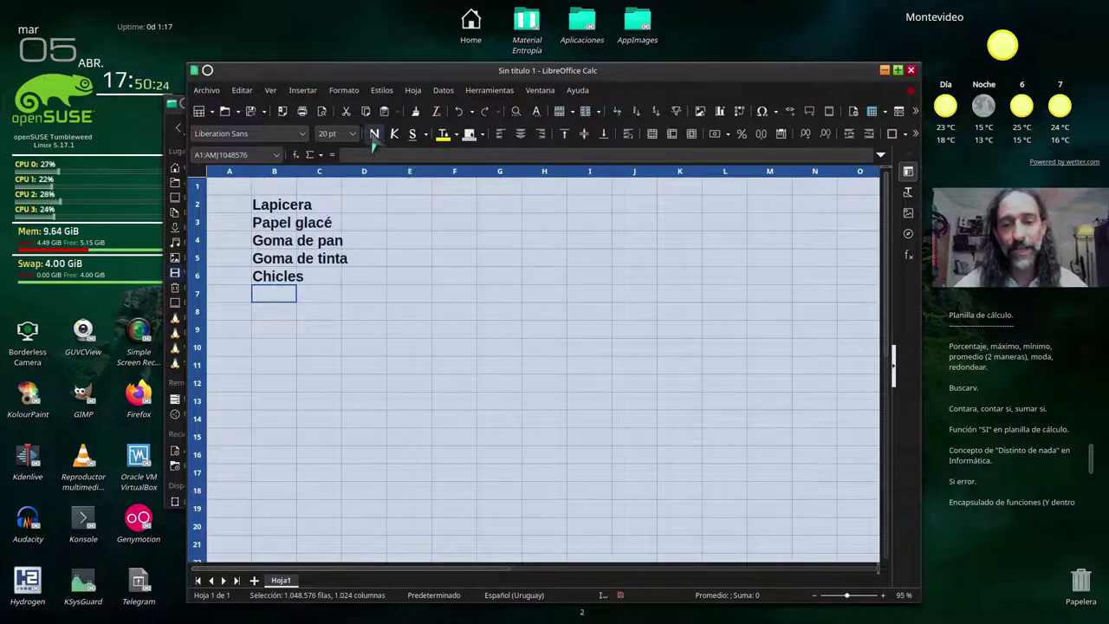
click(373, 136)
click(378, 351)
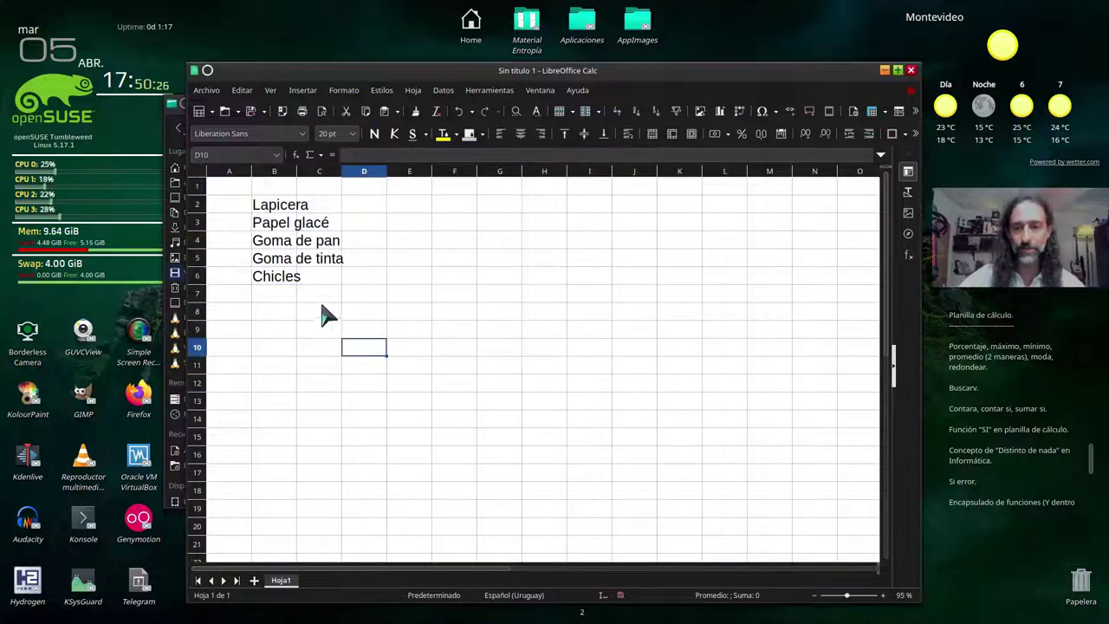
Insert two blank rows above row 2, moving the list down to B4:B8.
click(197, 222)
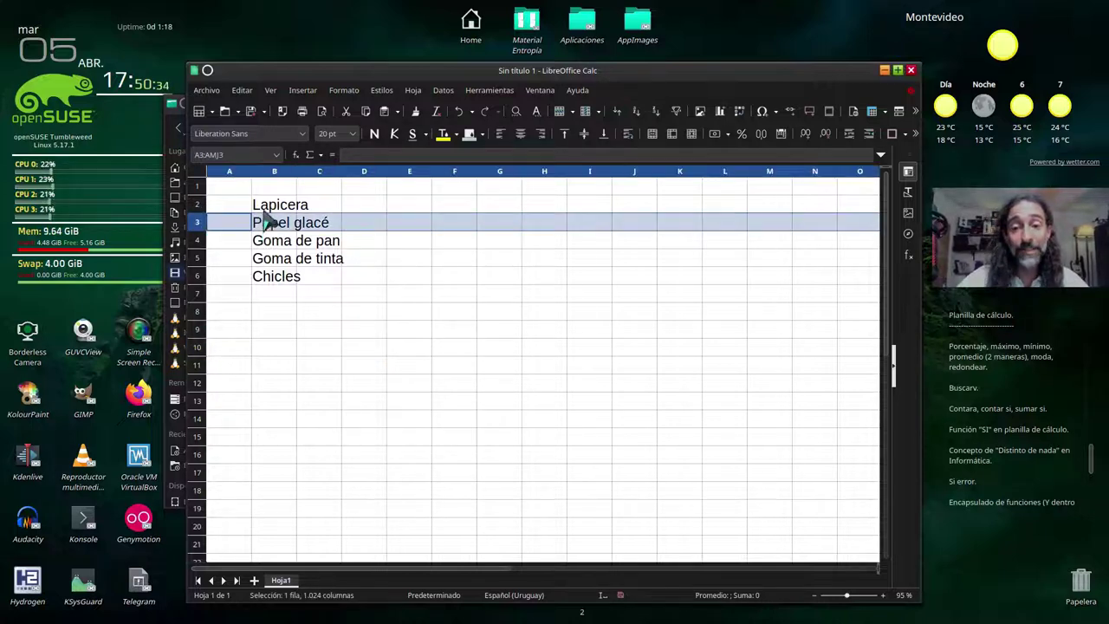
click(199, 205)
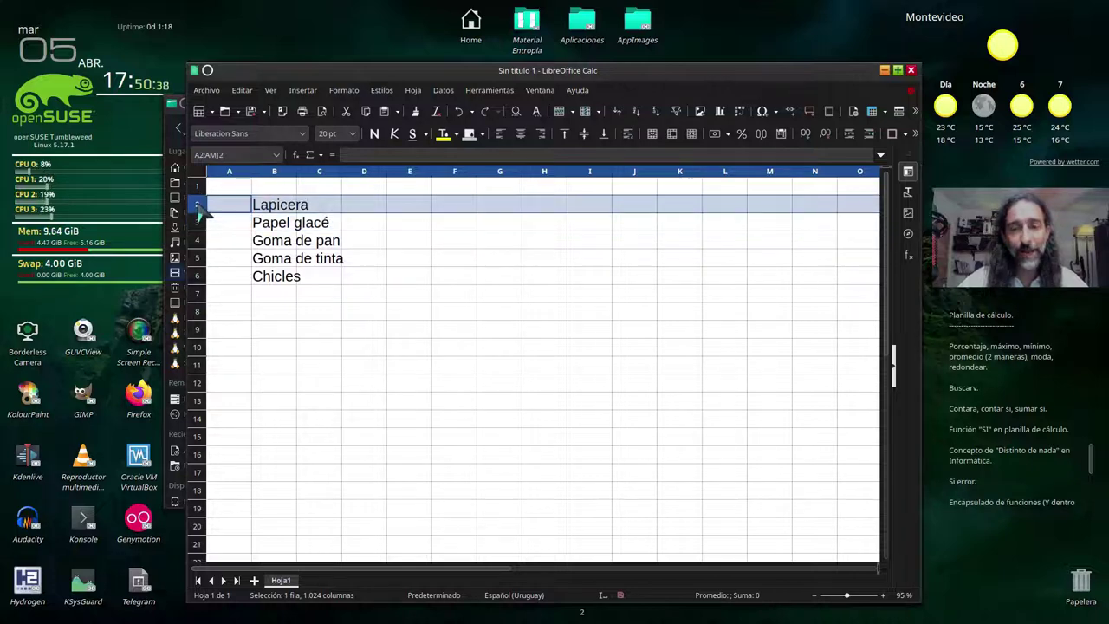
click(400, 208)
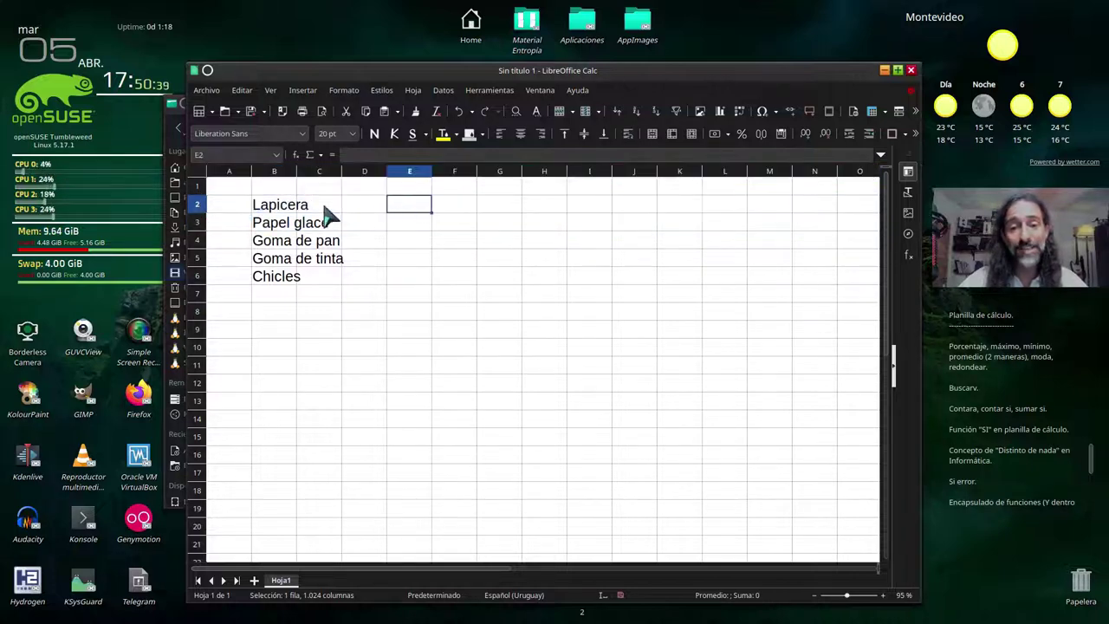
click(205, 211)
right_click(202, 211)
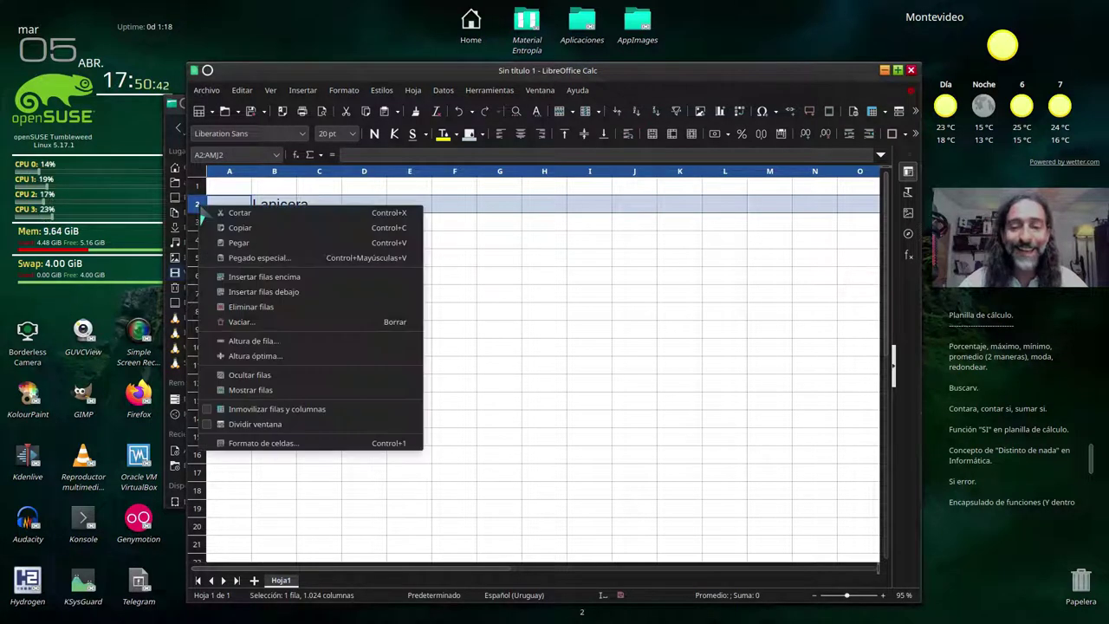
click(259, 278)
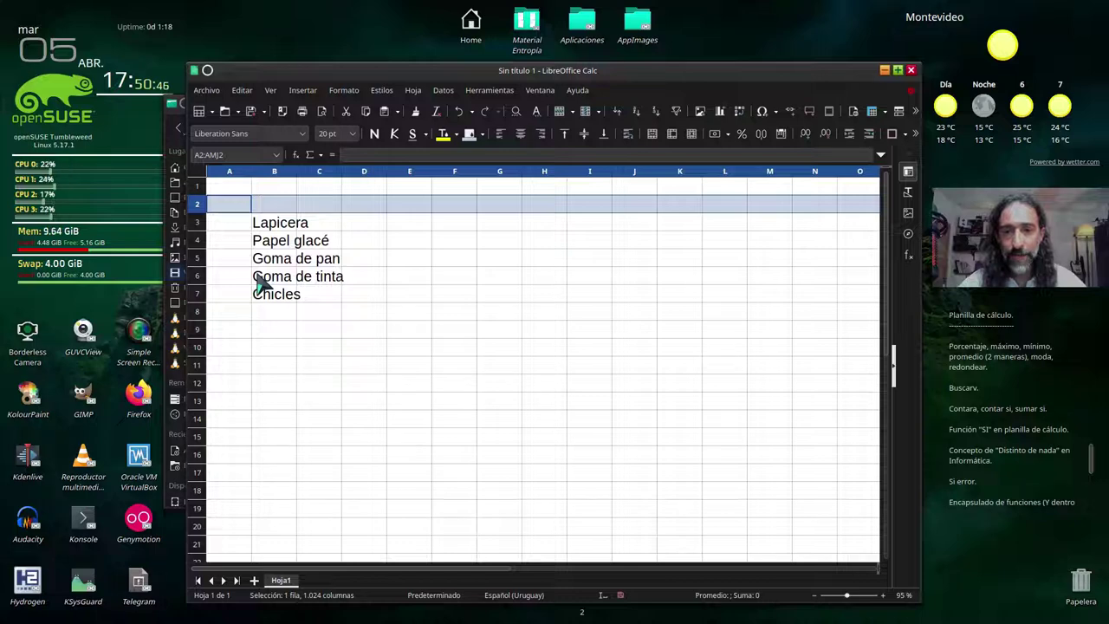
right_click(198, 206)
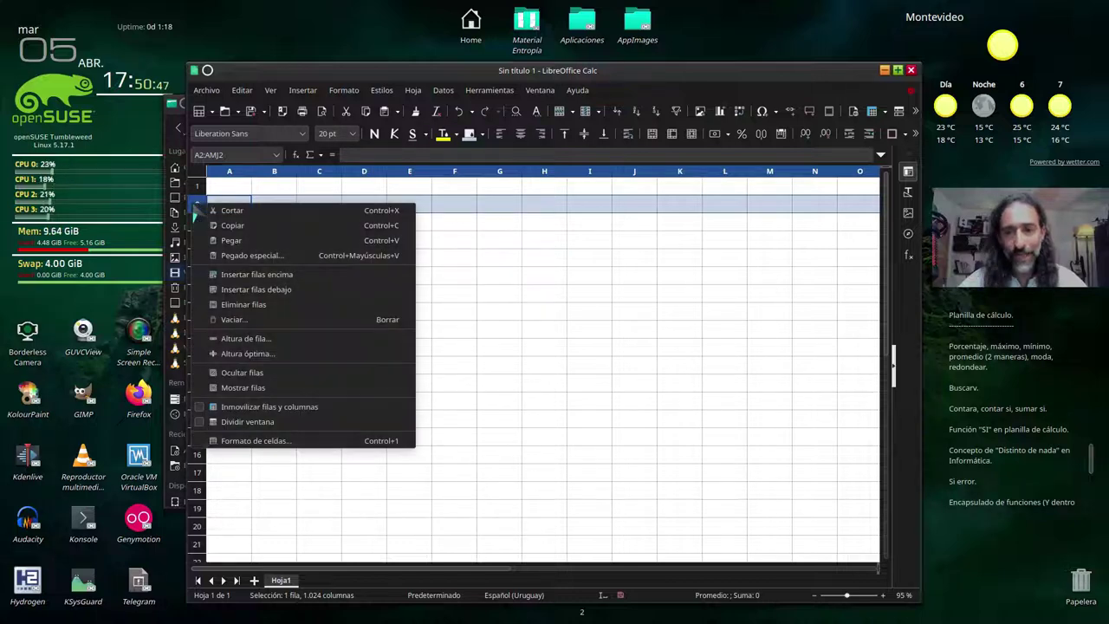
click(258, 276)
click(277, 204)
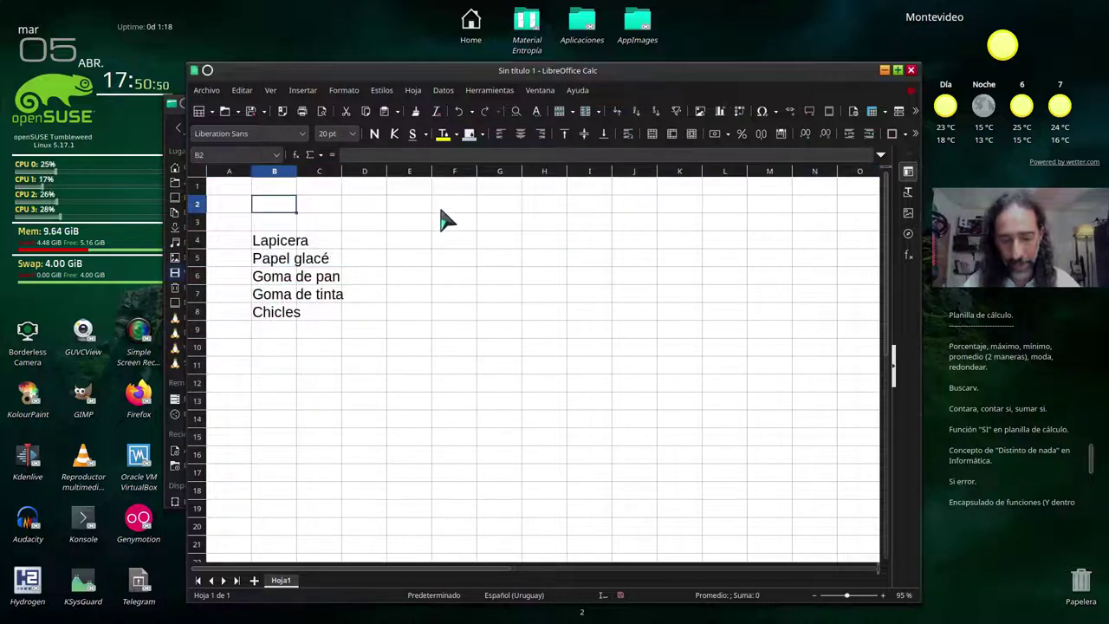
Add the headings Artículo in B2, Precio in E2 and Incremento in G2.
text(Artícu)
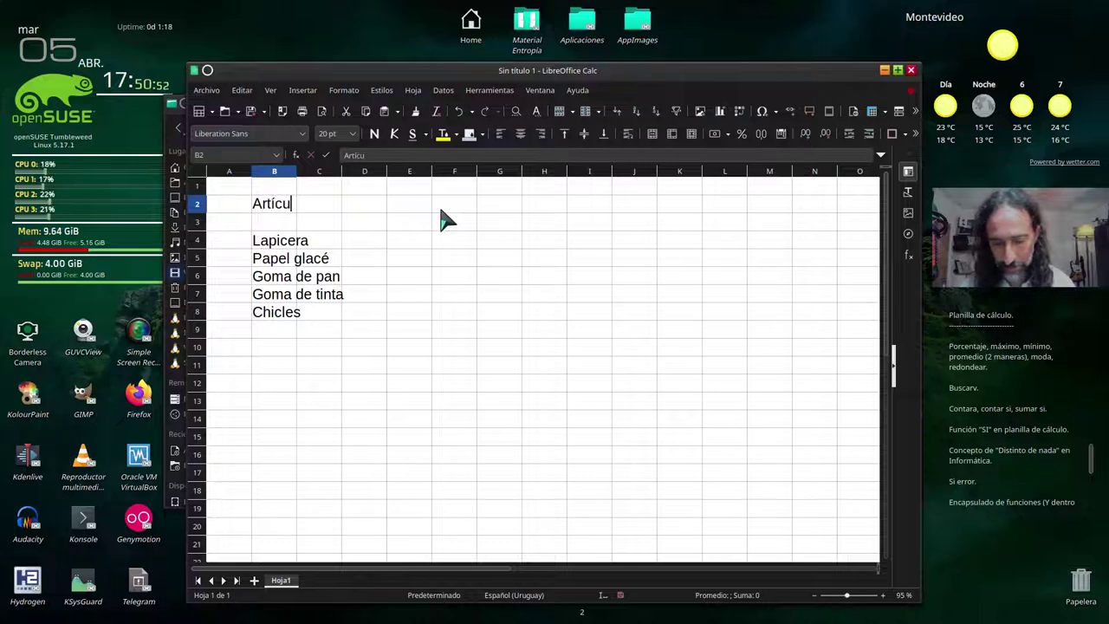
text(lo)
key(Return)
key(Up)
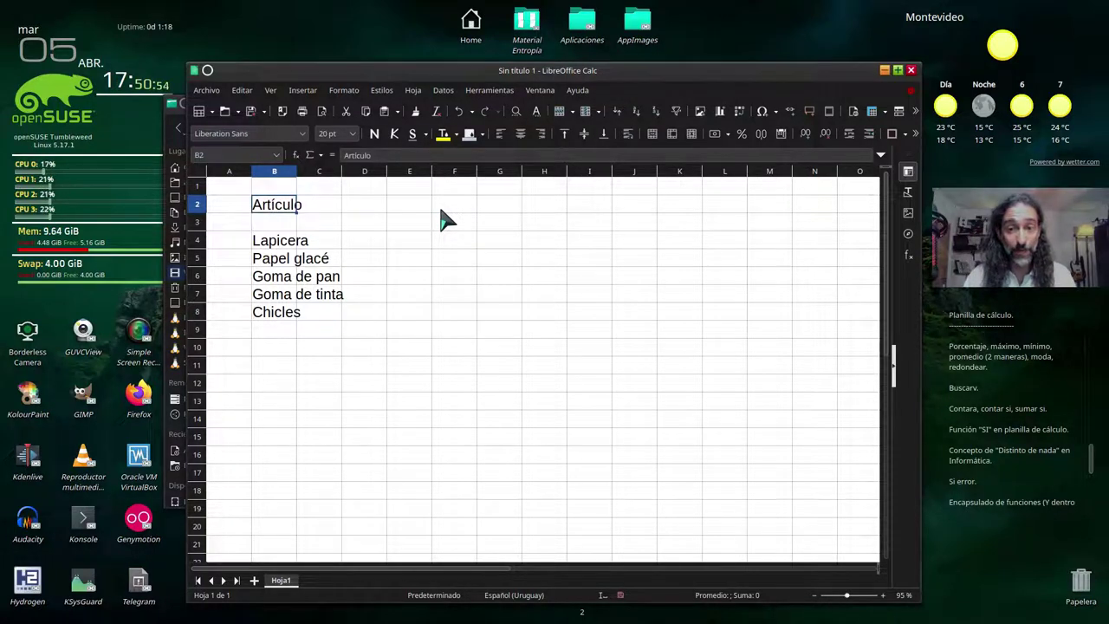
key(Right)
key(Right)
key(Right)
text(Pr)
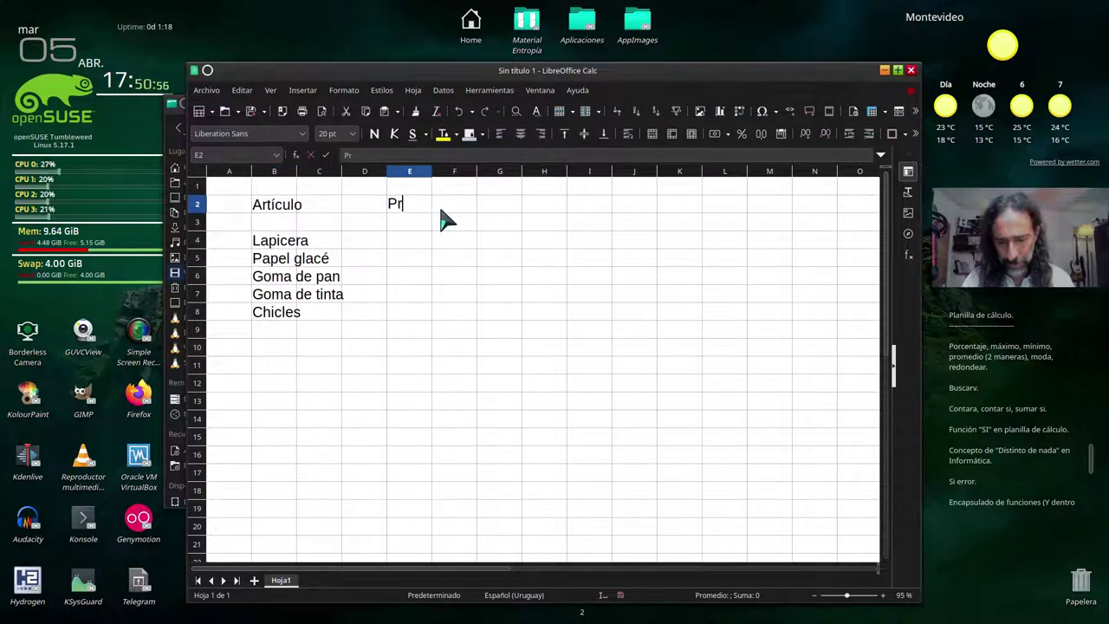
key(Right)
key(Right)
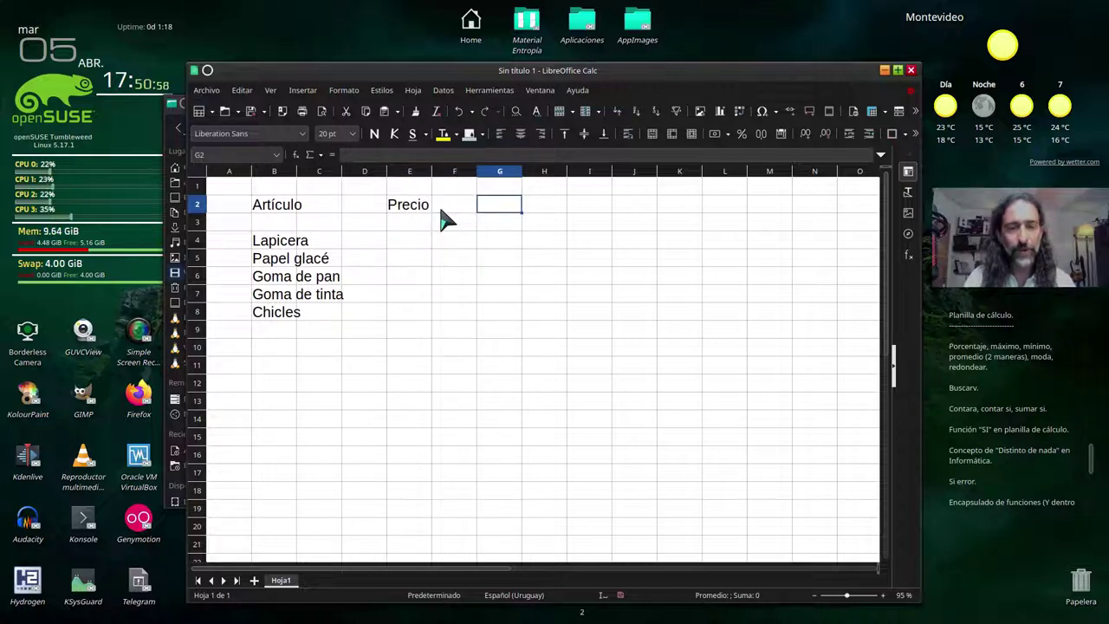
text(Incremento)
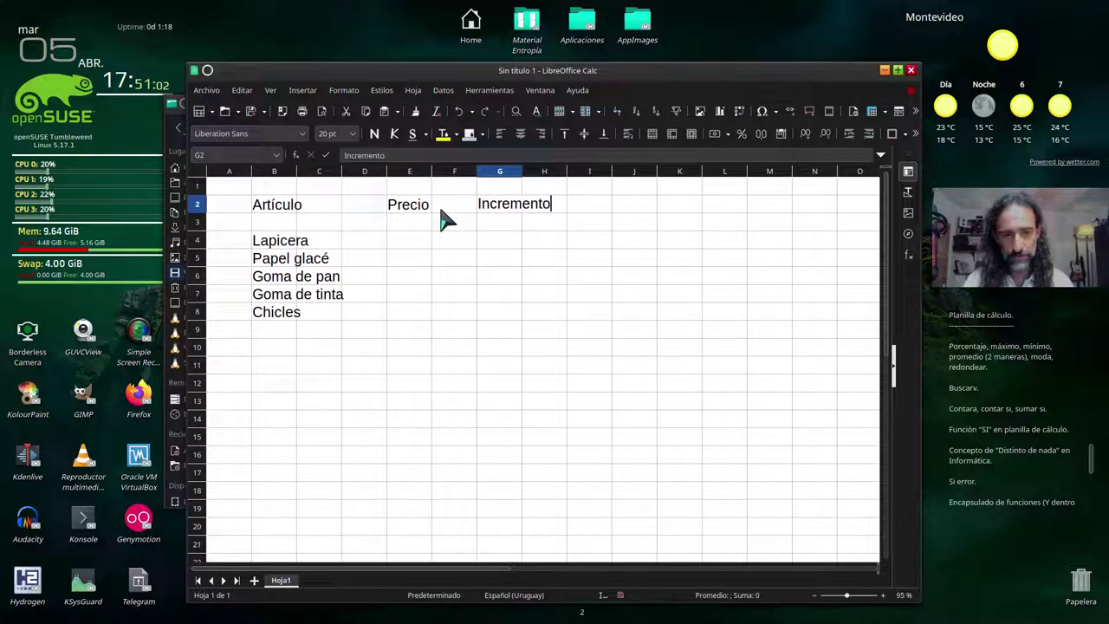
key(Return)
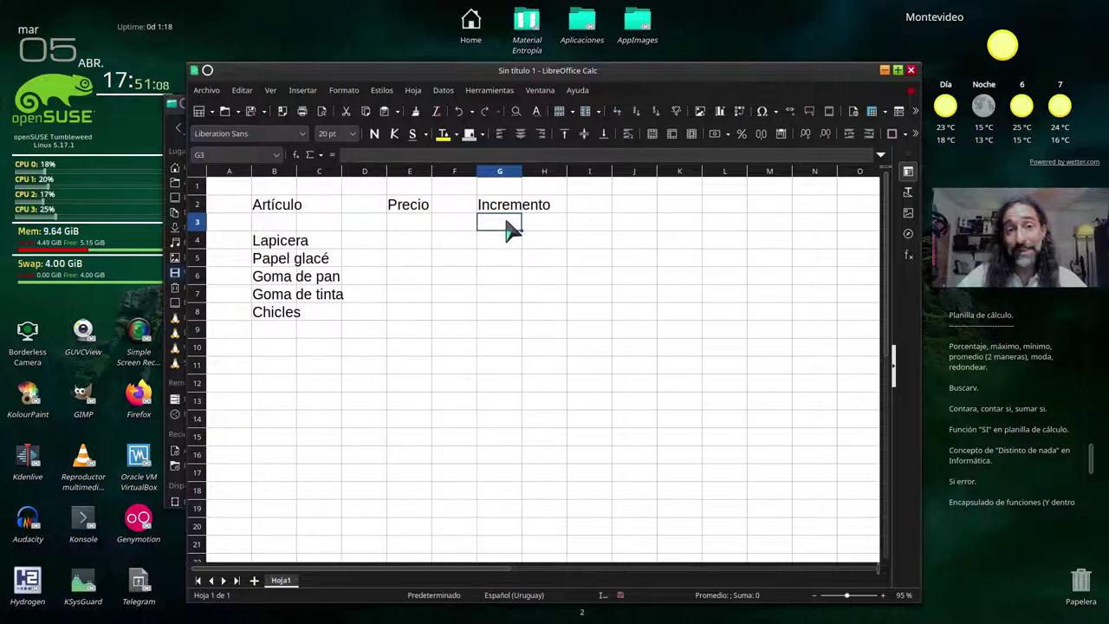
Enter the prices 800, 1486, 5550, 1899 and 2568 in E4:E8.
click(411, 243)
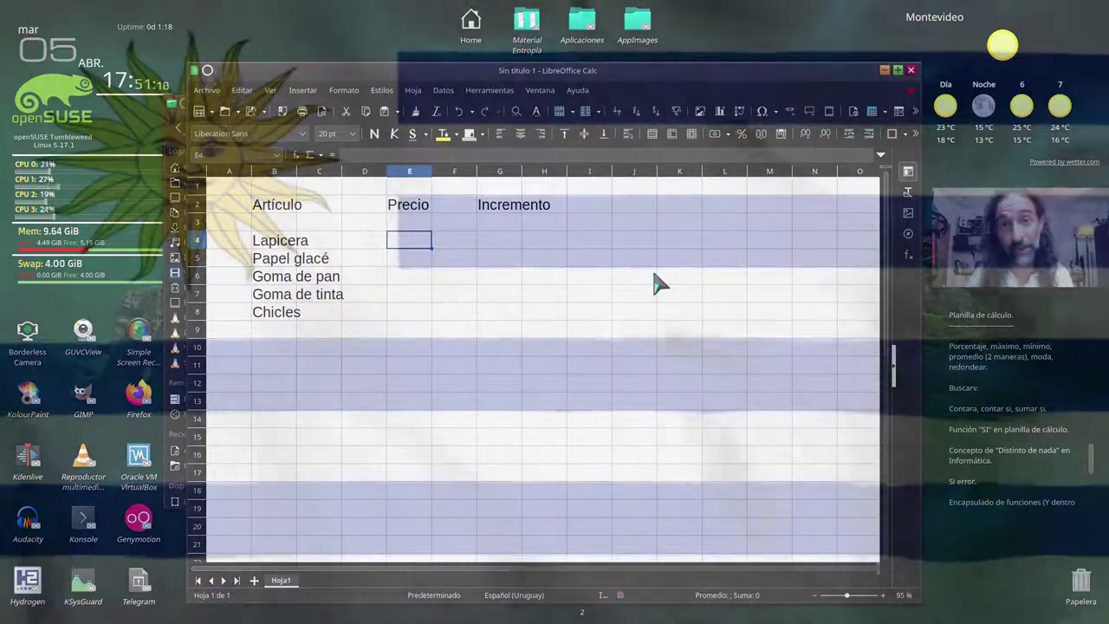
text(80)
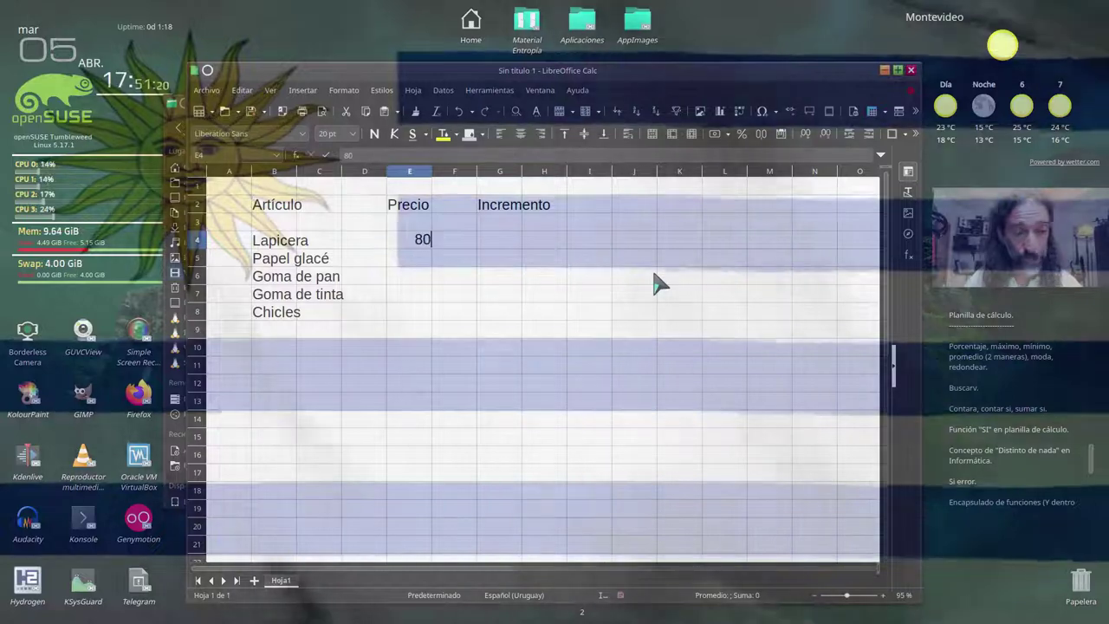
text(0)
key(Return)
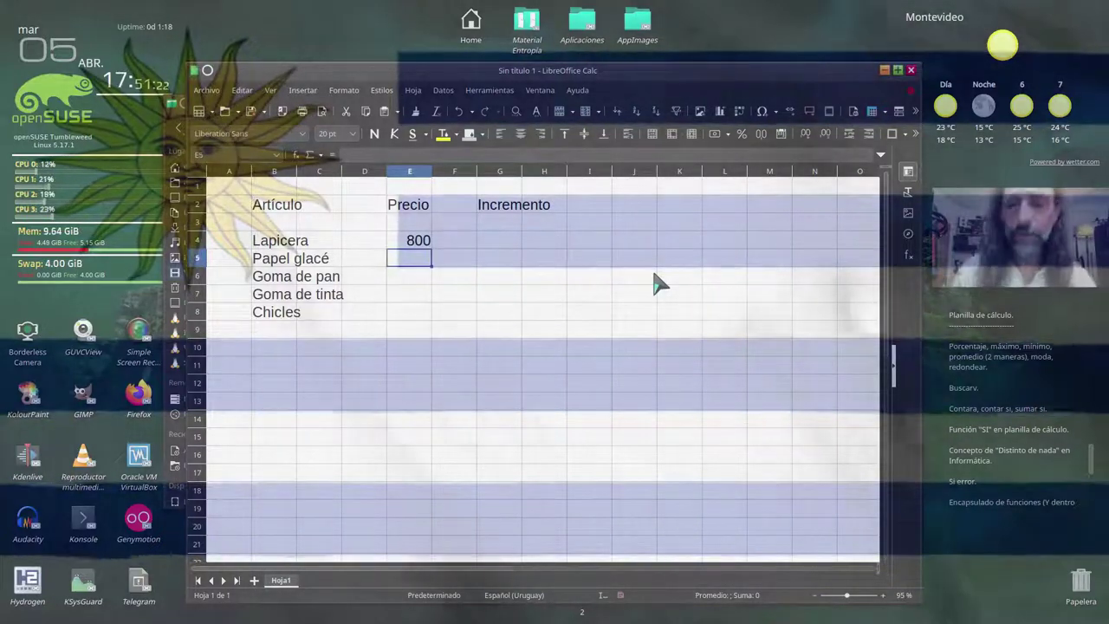
text(148)
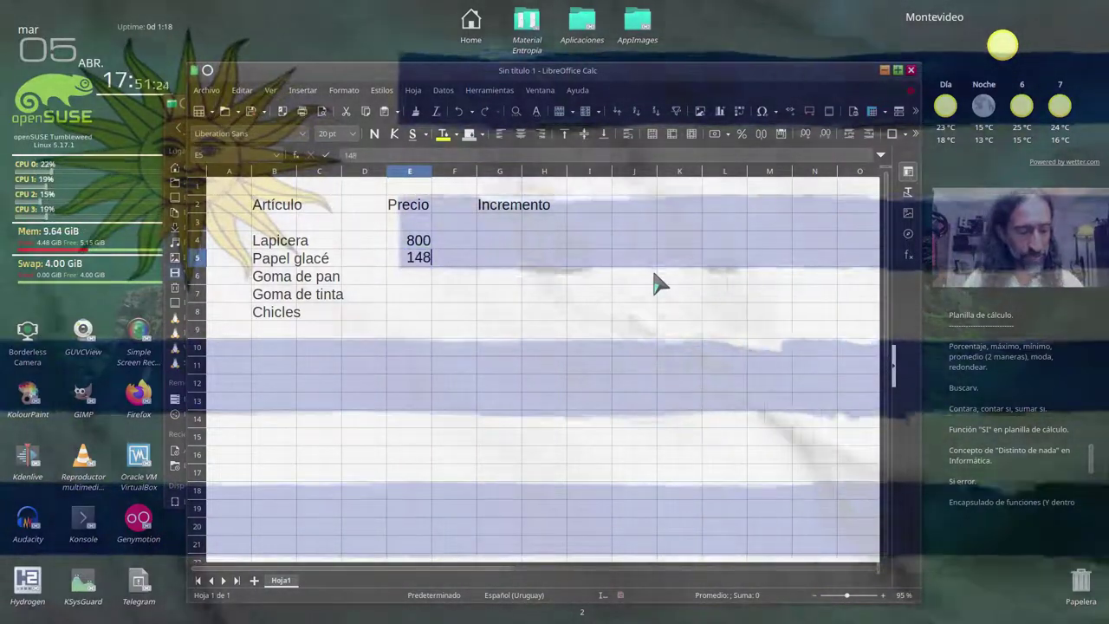
text(6)
key(Return)
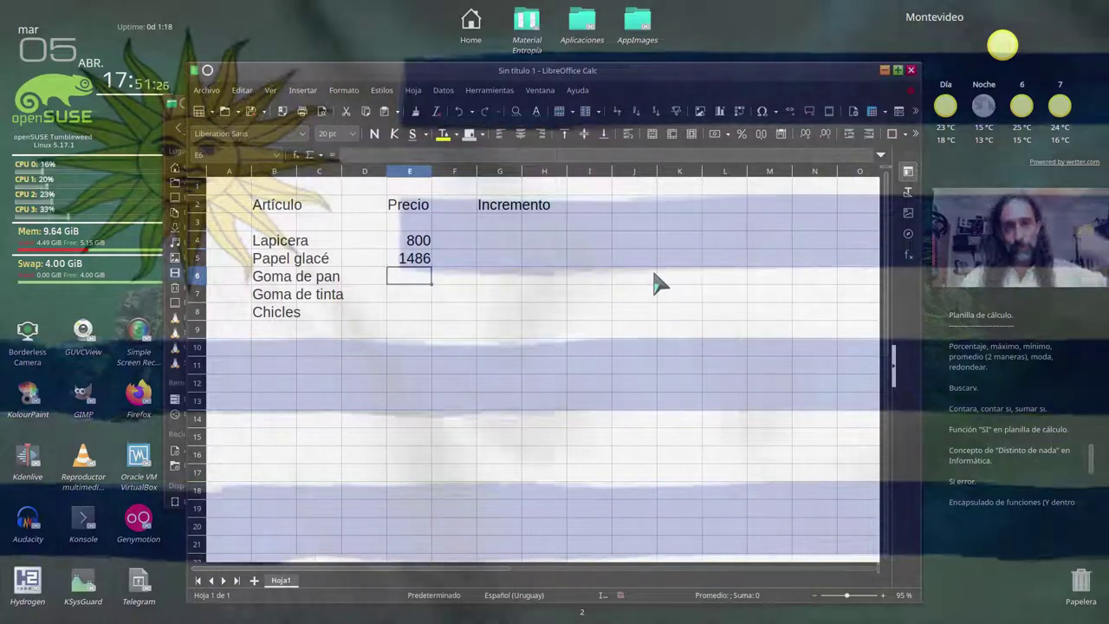
text(5)
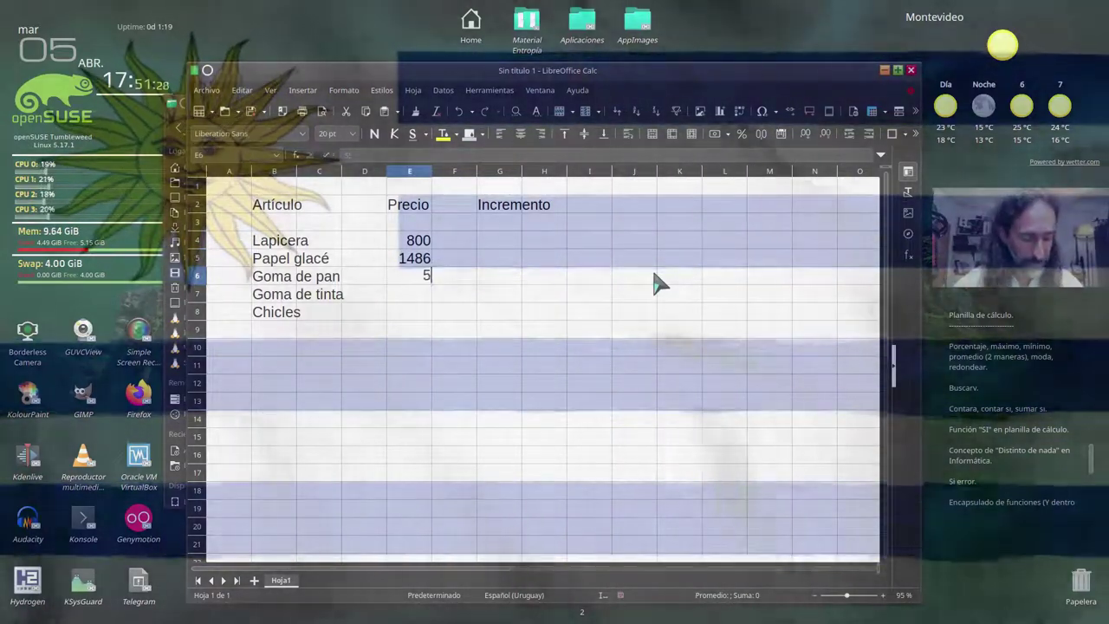
text(550)
key(Return)
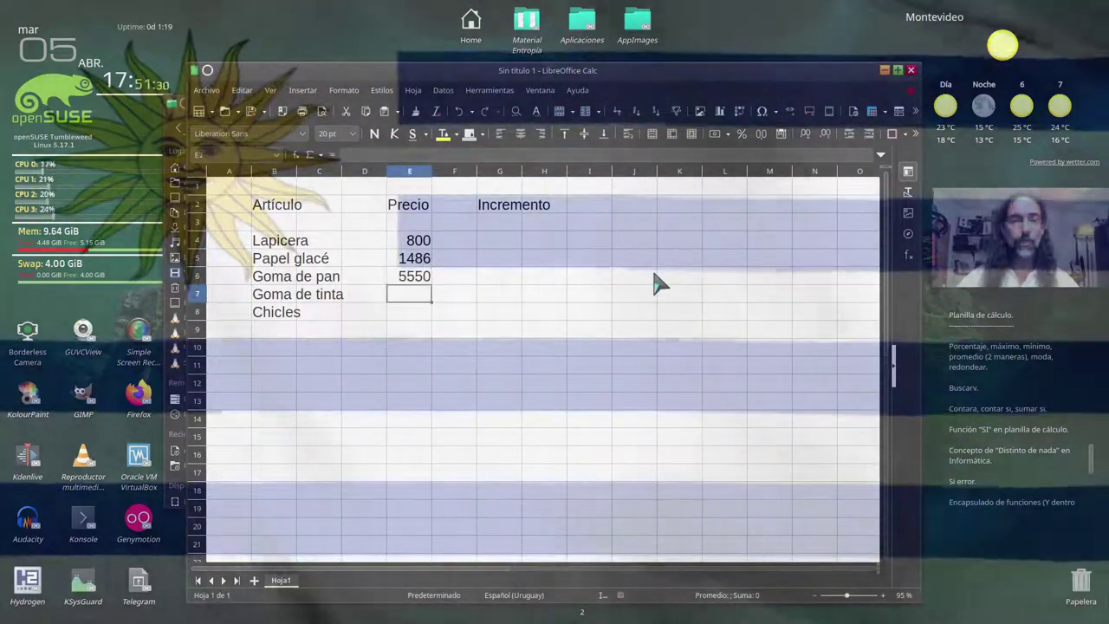
text(1899)
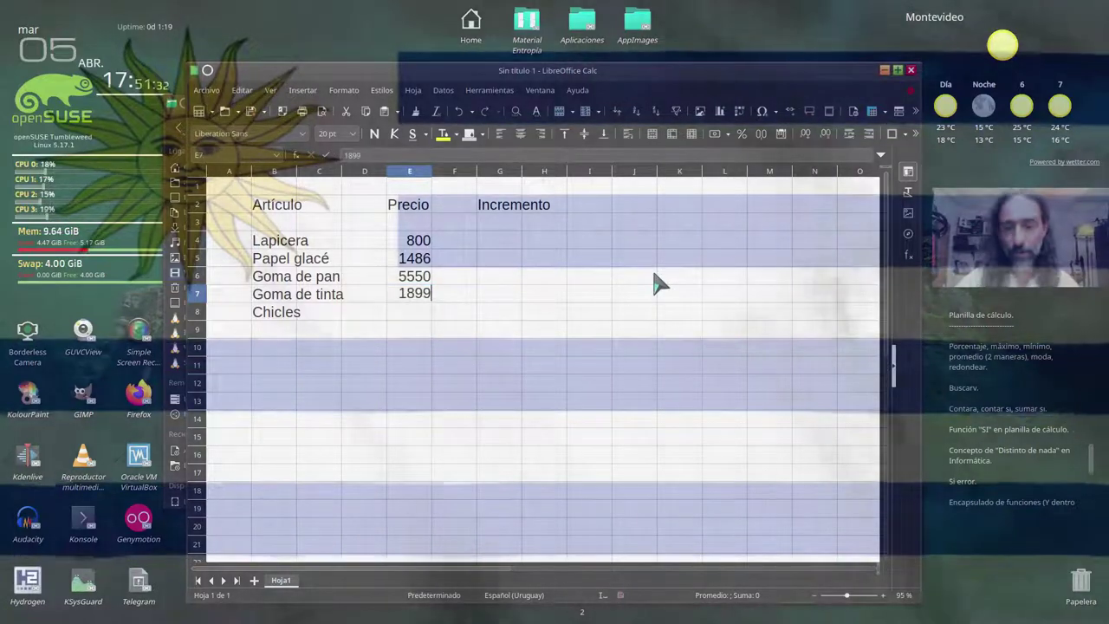
key(Return)
text(25)
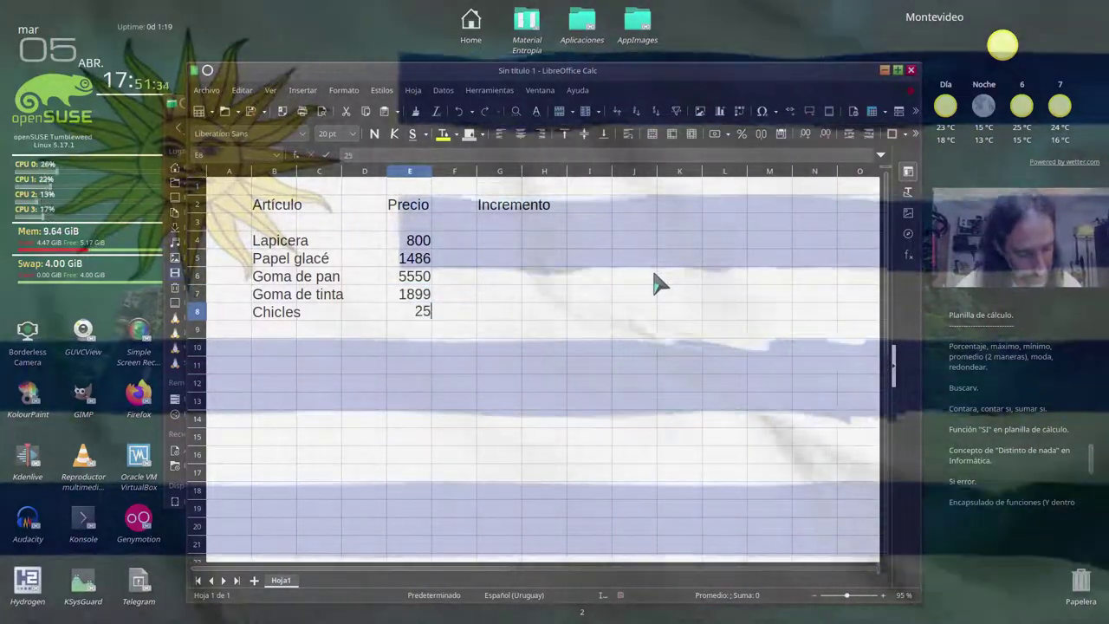
text(68)
key(Return)
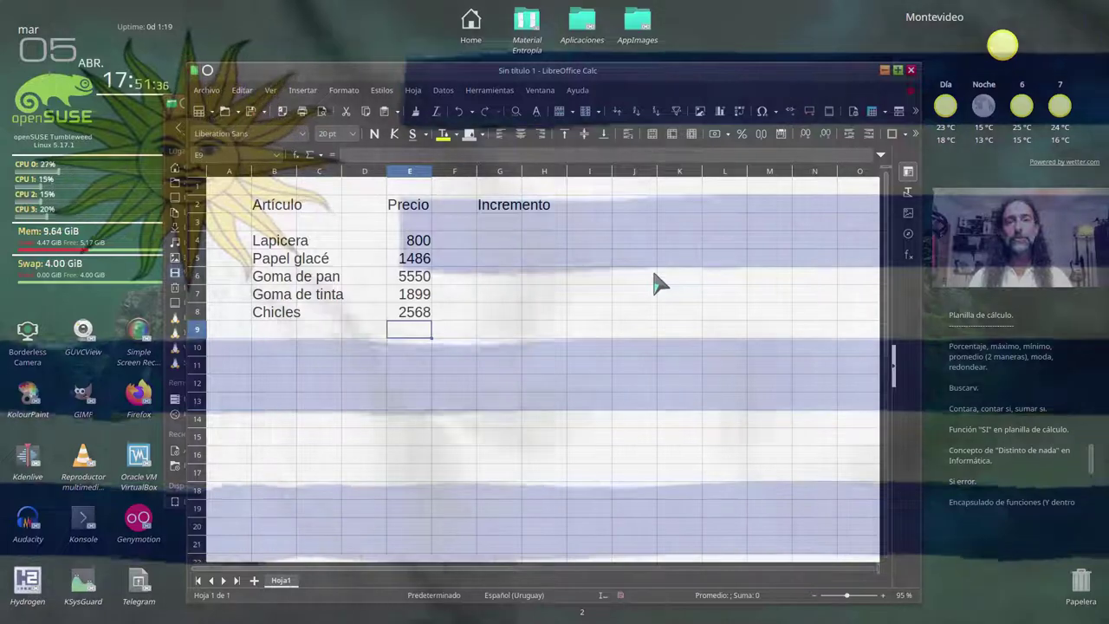
key(Up)
key(Up)
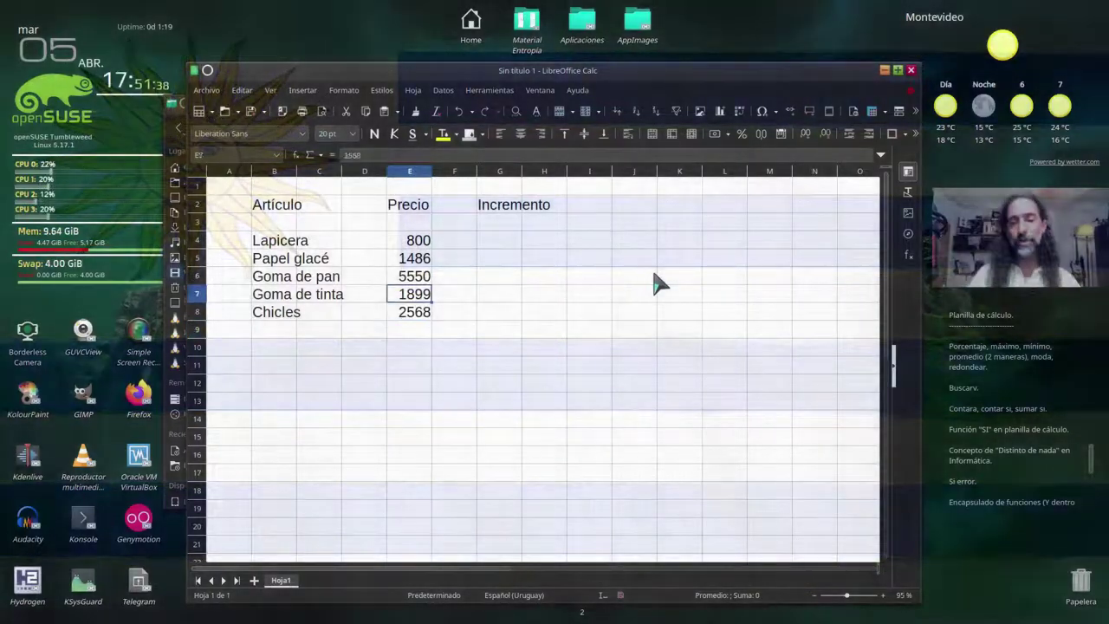
key(Up)
key(Up)
key(Up)
key(Right)
key(Right)
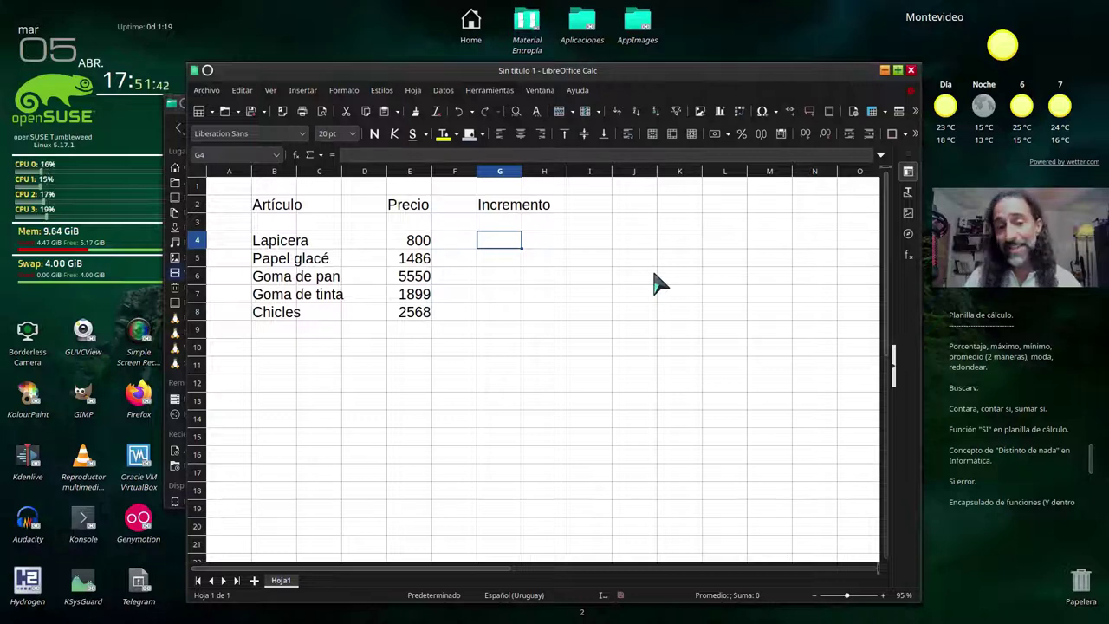
Enter the increments 68, 1, 5, 55 and 33 in G4:G8.
text(68)
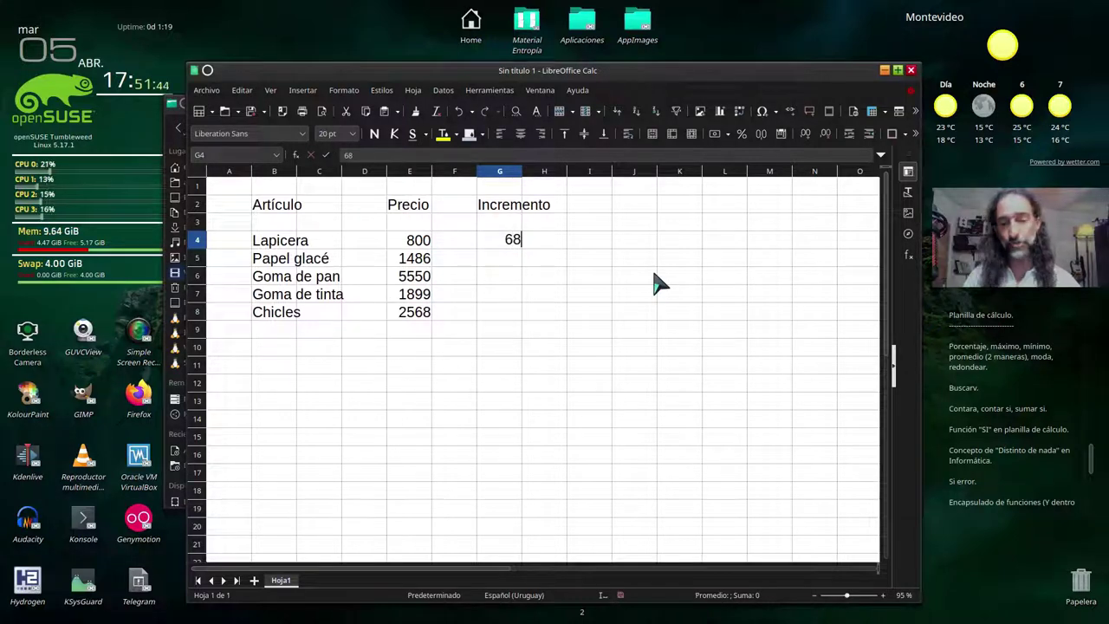
key(Return)
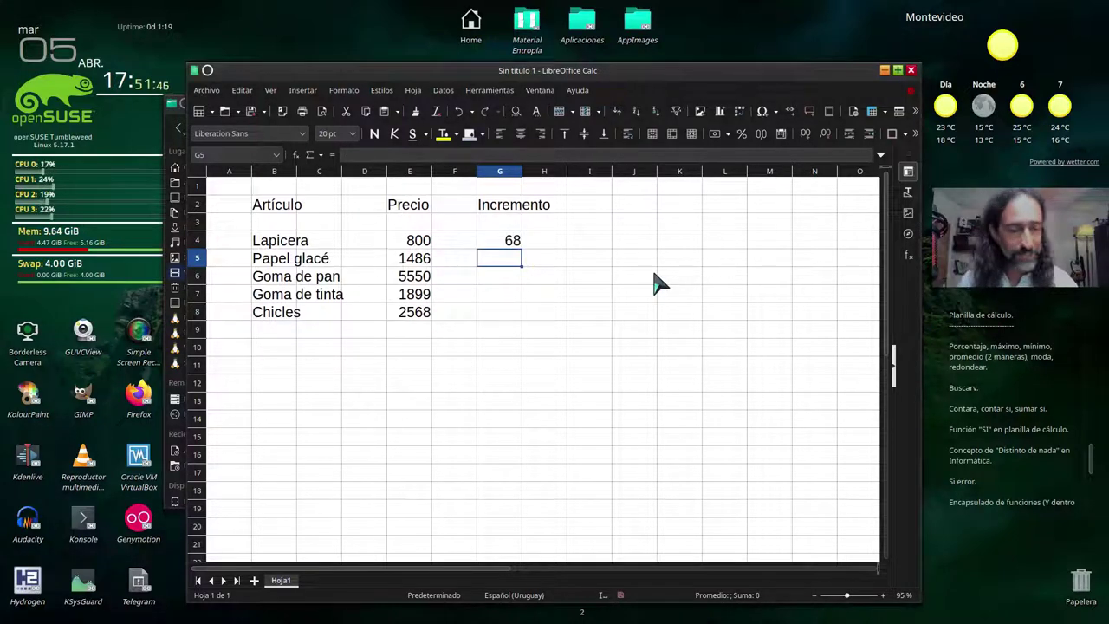
text(1)
key(Return)
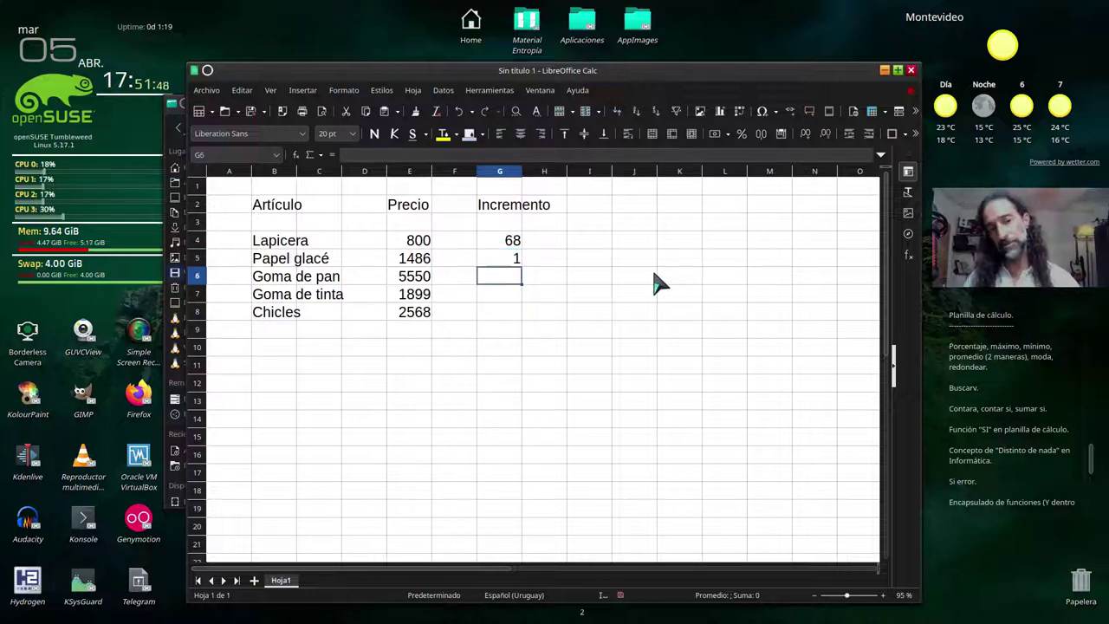
text(5)
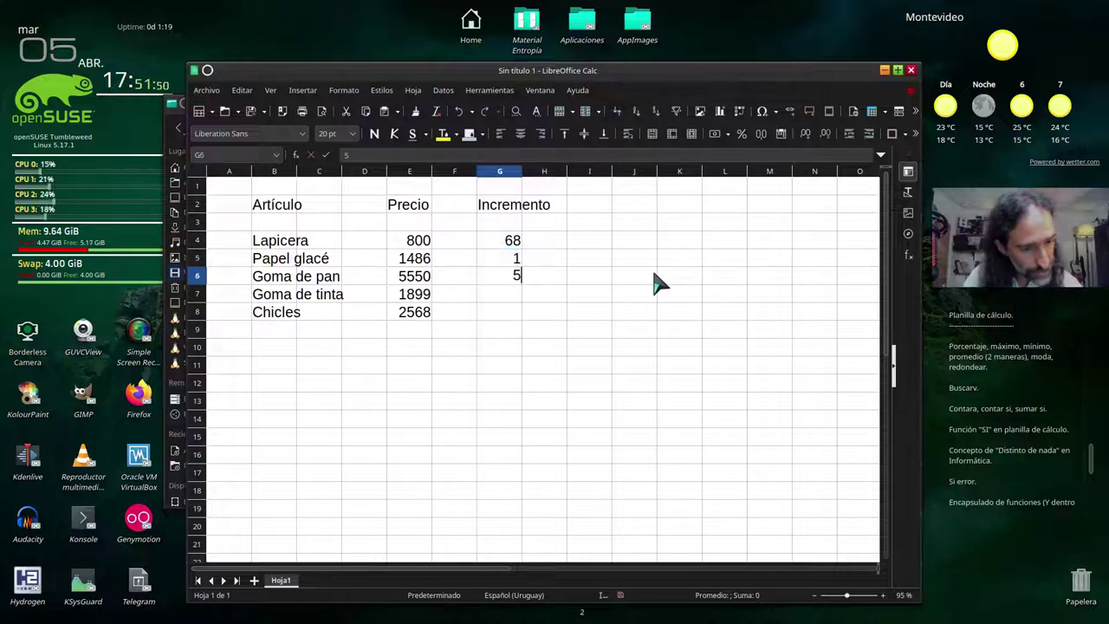
key(Return)
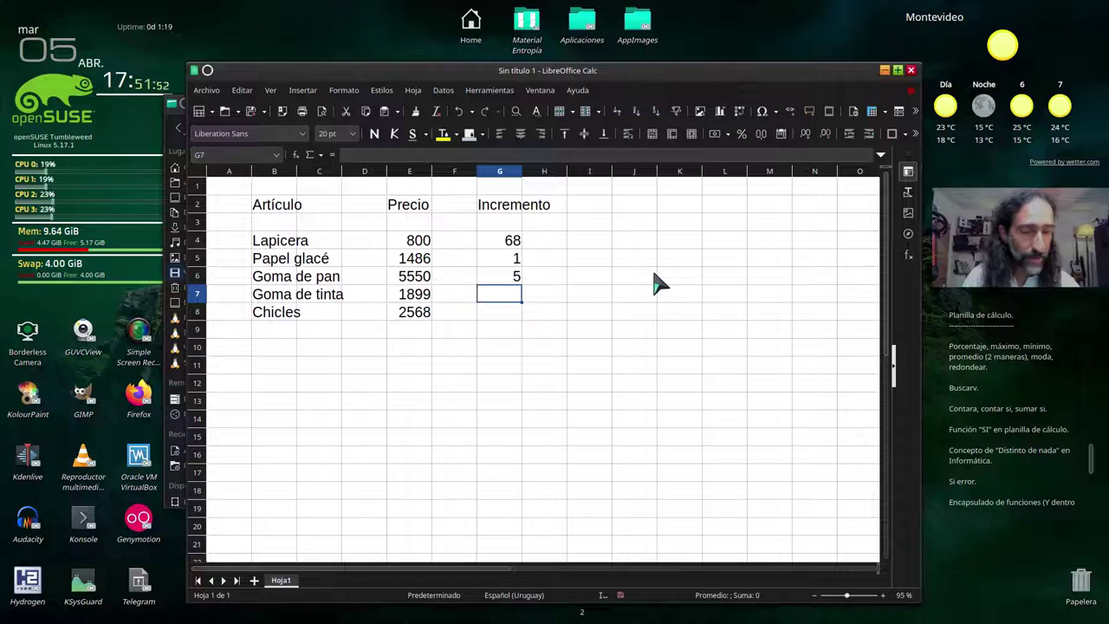
text(55)
key(Return)
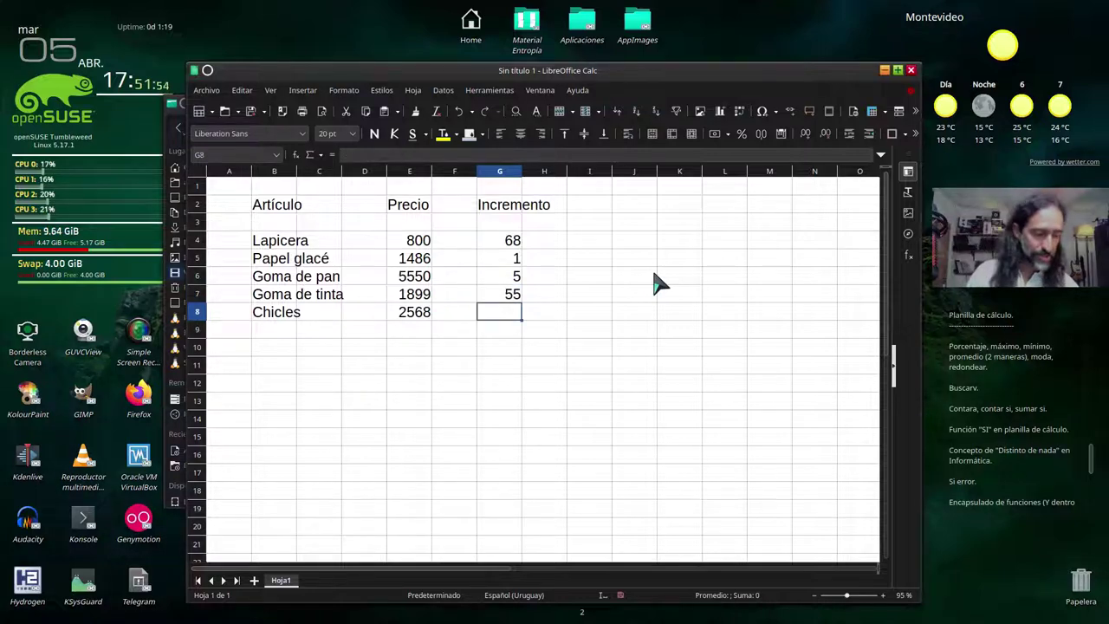
text(33)
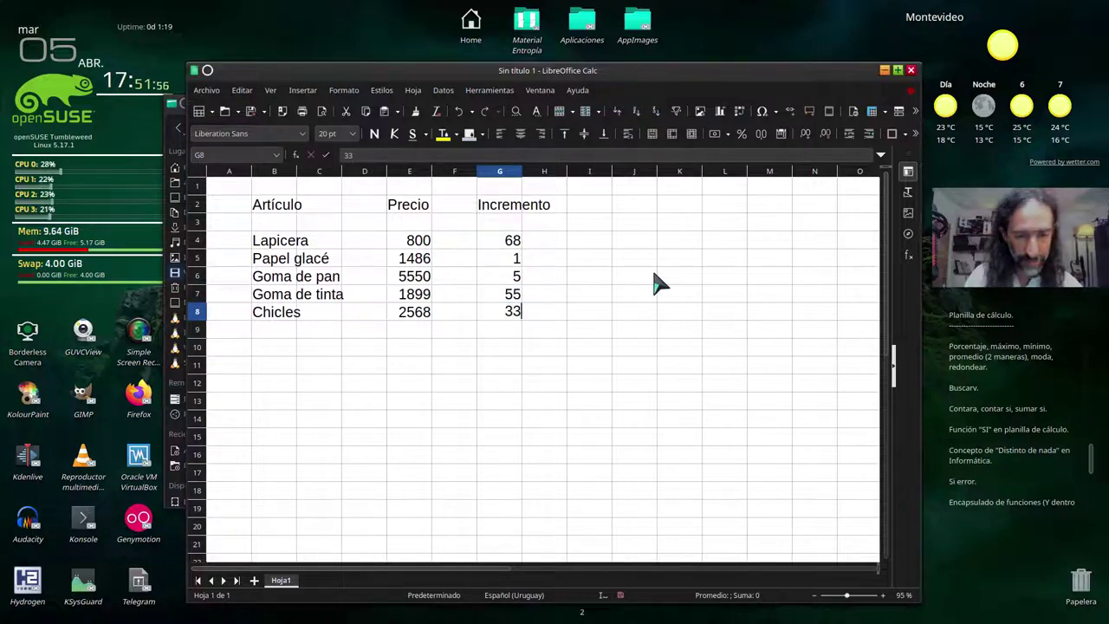
key(Return)
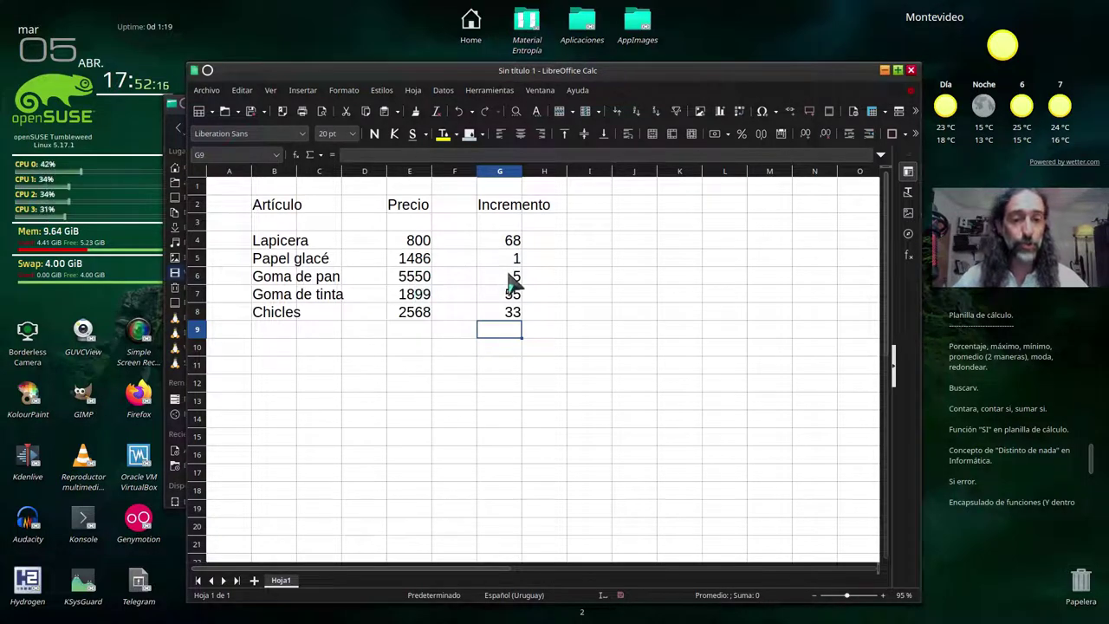
click(600, 208)
Head column I 'Precio final' and enter =E4*G4% in I4, giving 544.
text(Prec)
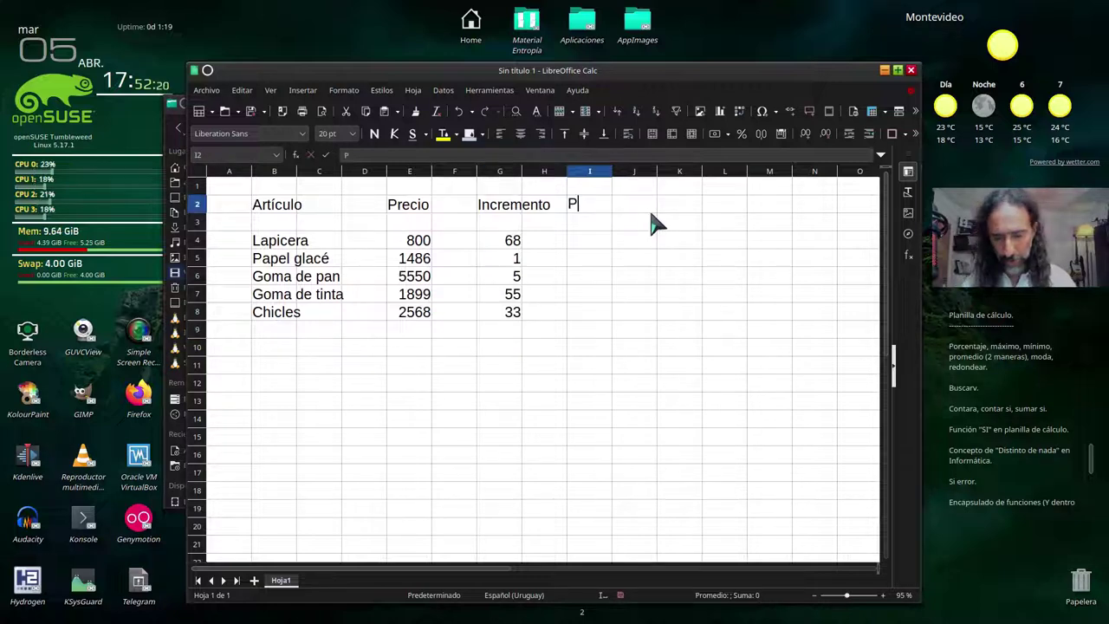
text(io final)
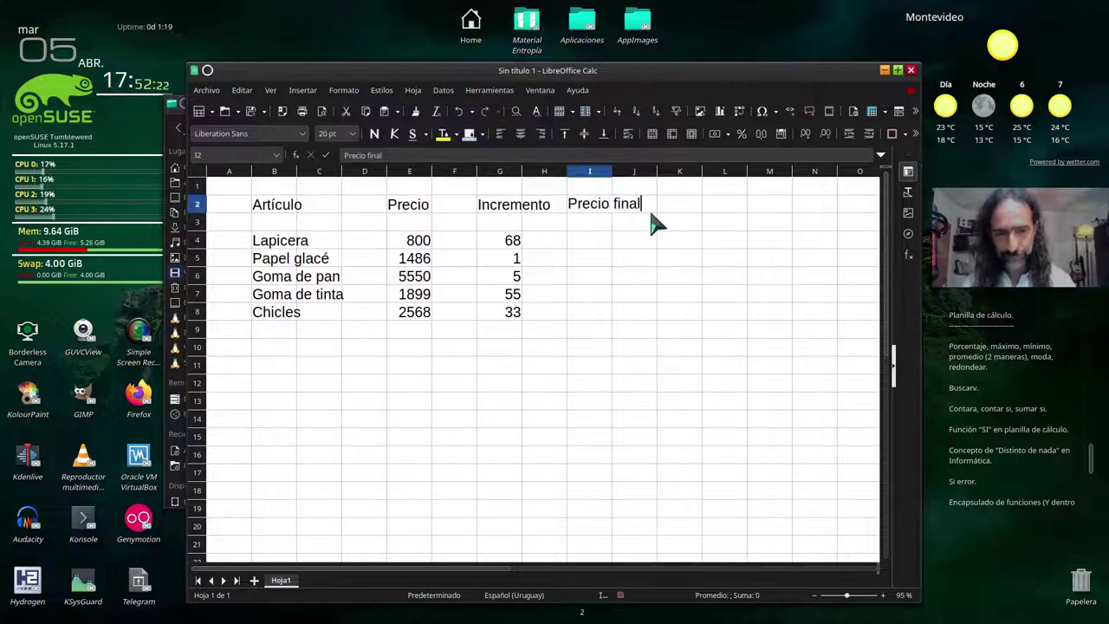
key(Return)
key(Return)
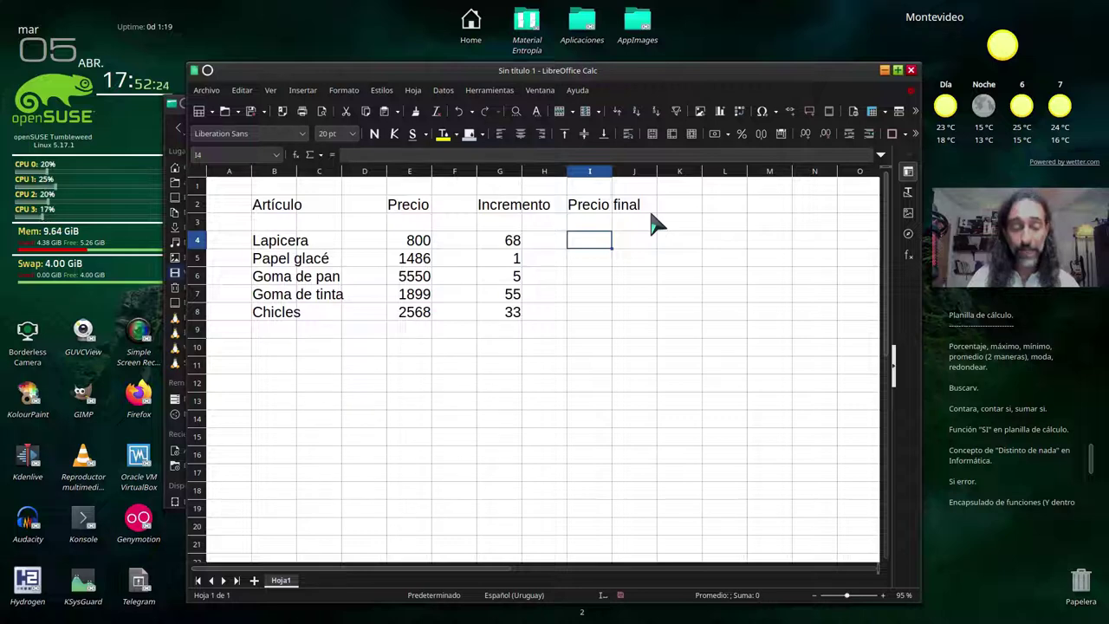
text(=)
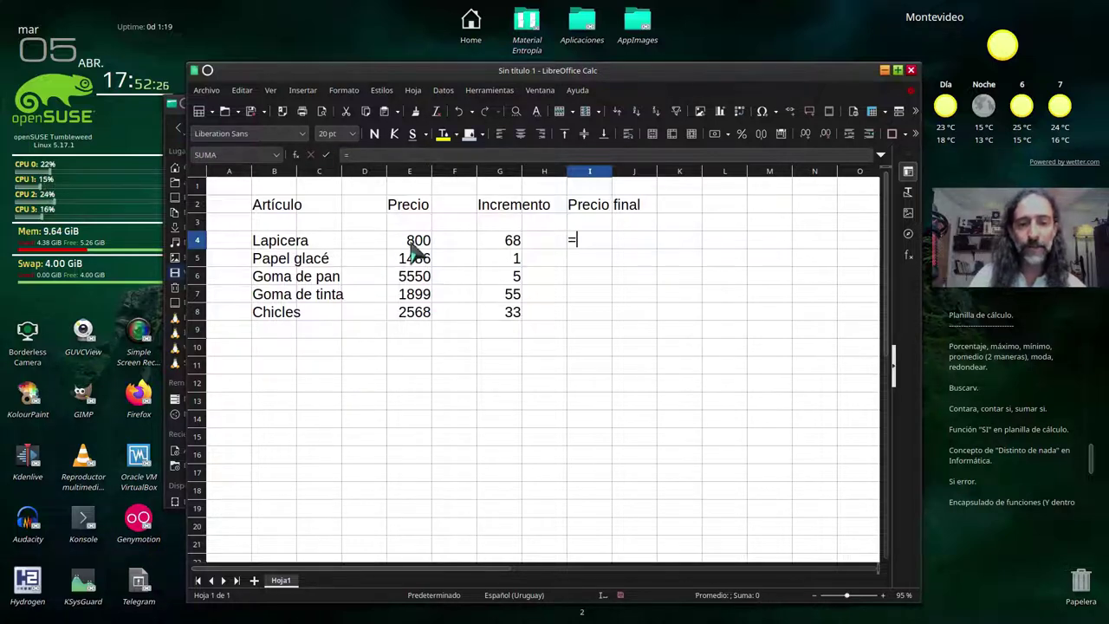
click(413, 243)
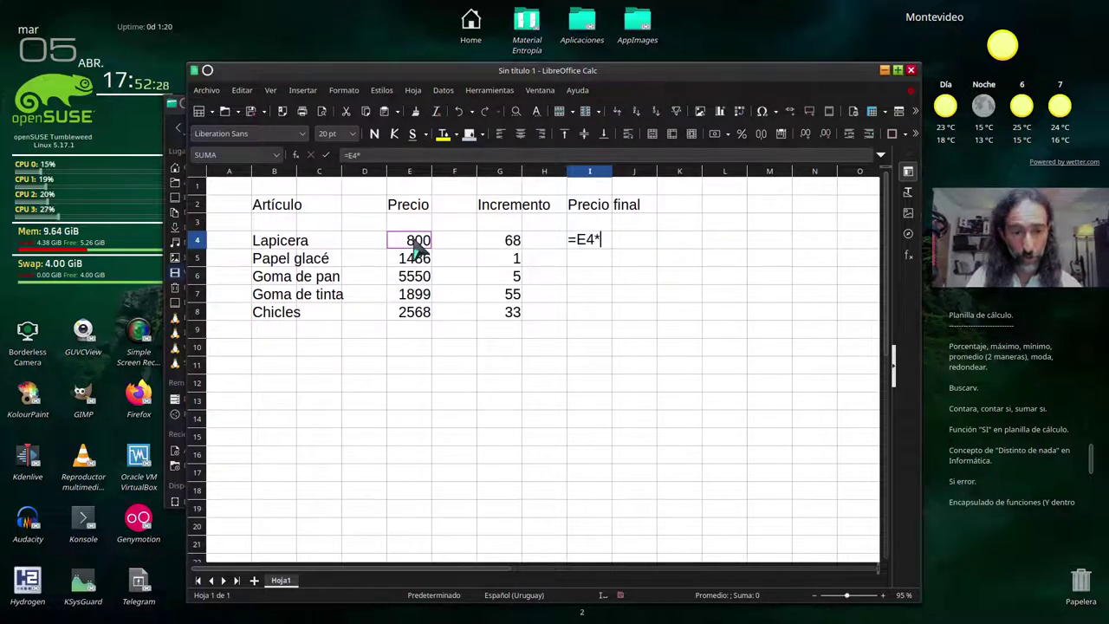
click(506, 247)
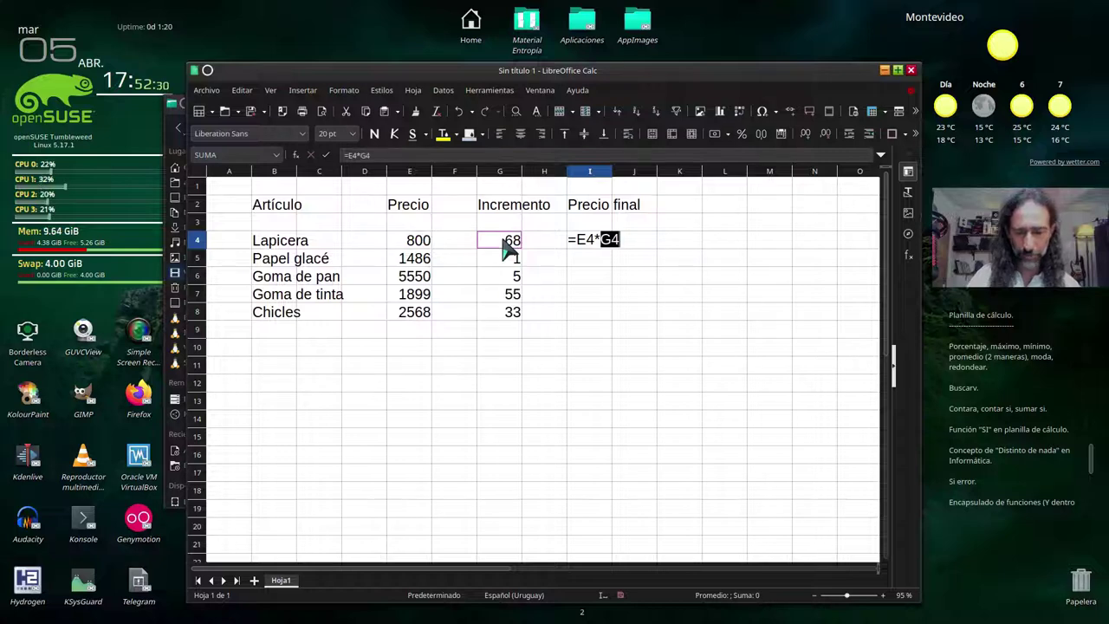
text(%)
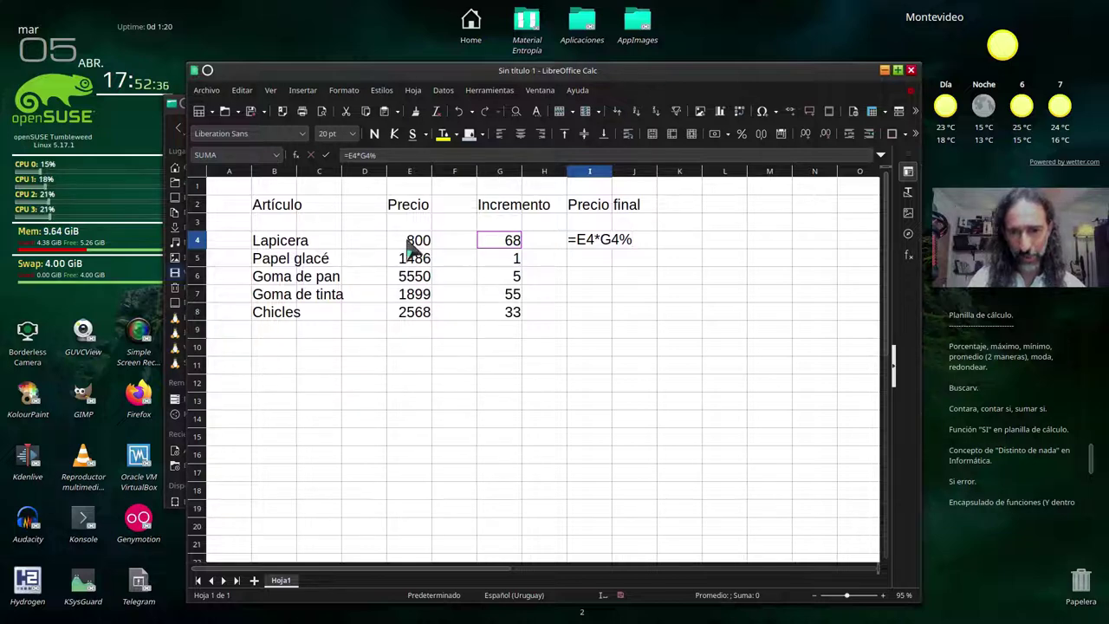
key(Return)
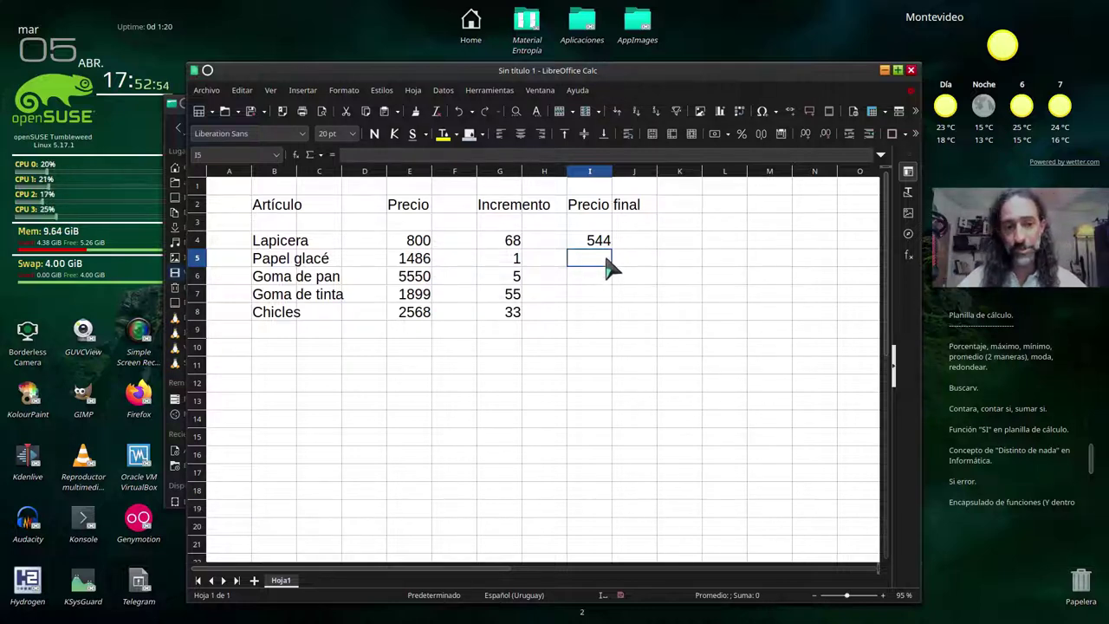
Enter =E5*G5% in I5 and =E6*G6% in I6, giving 14,86 and 277,5.
text(=)
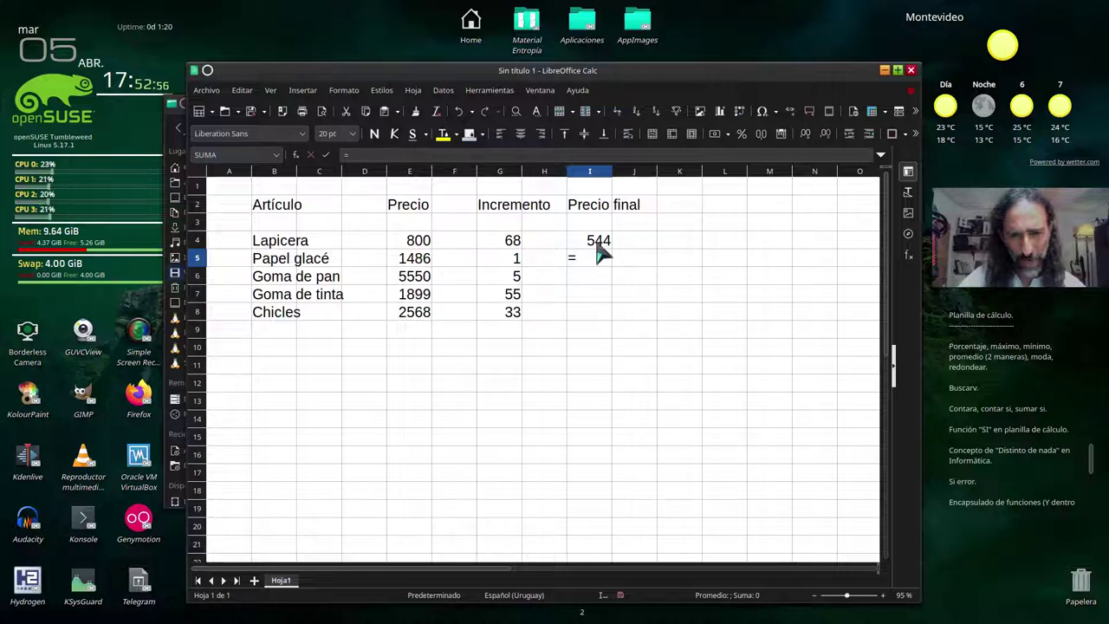
click(409, 260)
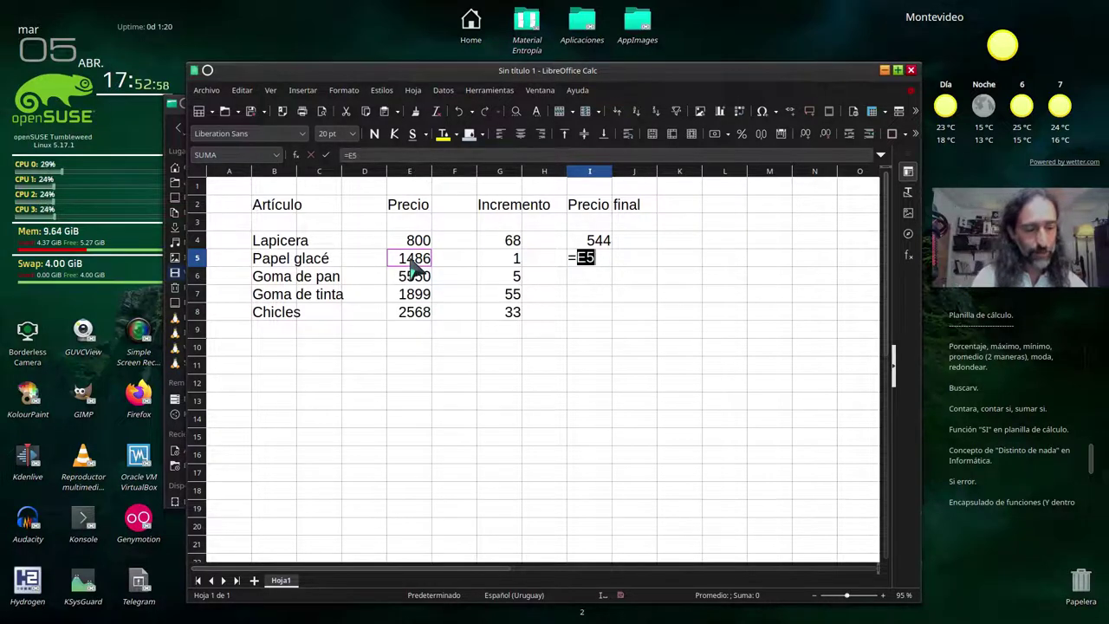
text(*)
click(499, 265)
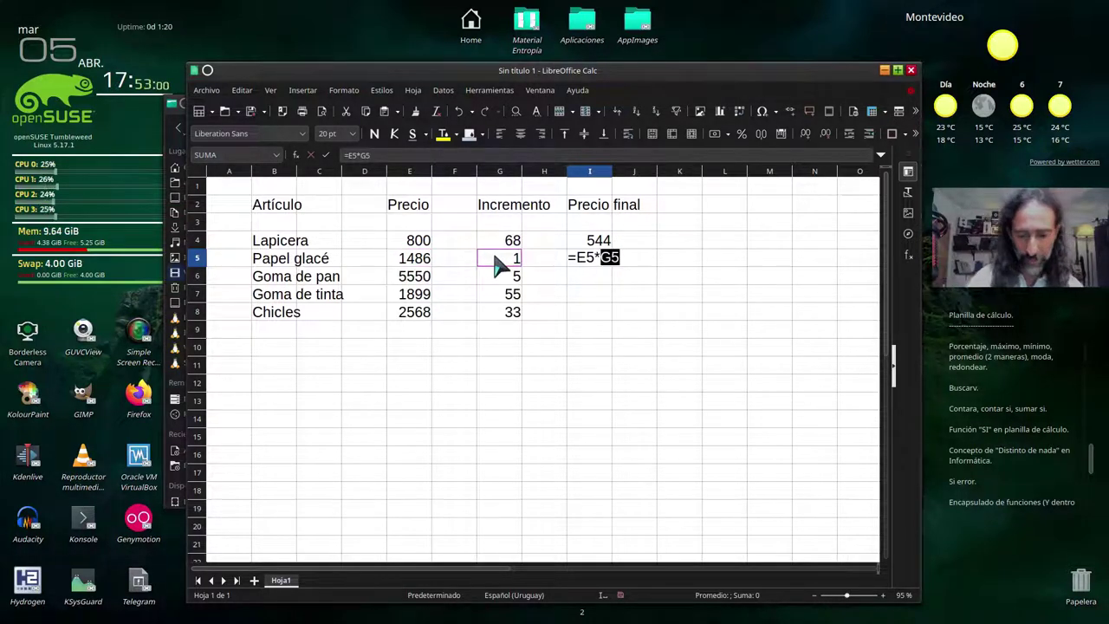
text(%)
key(Return)
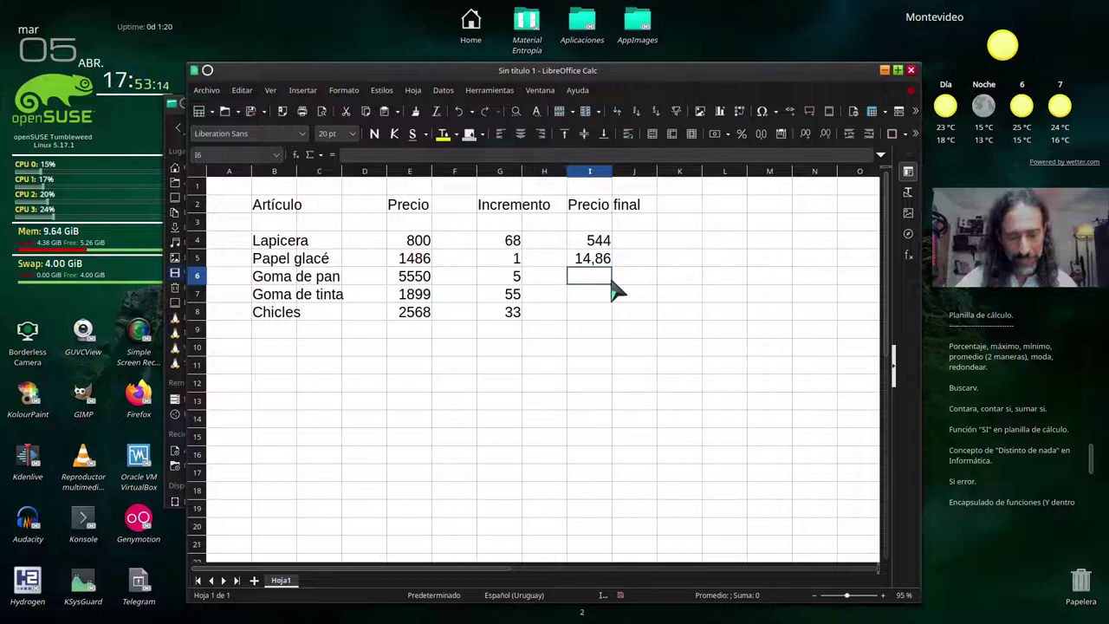
text(=)
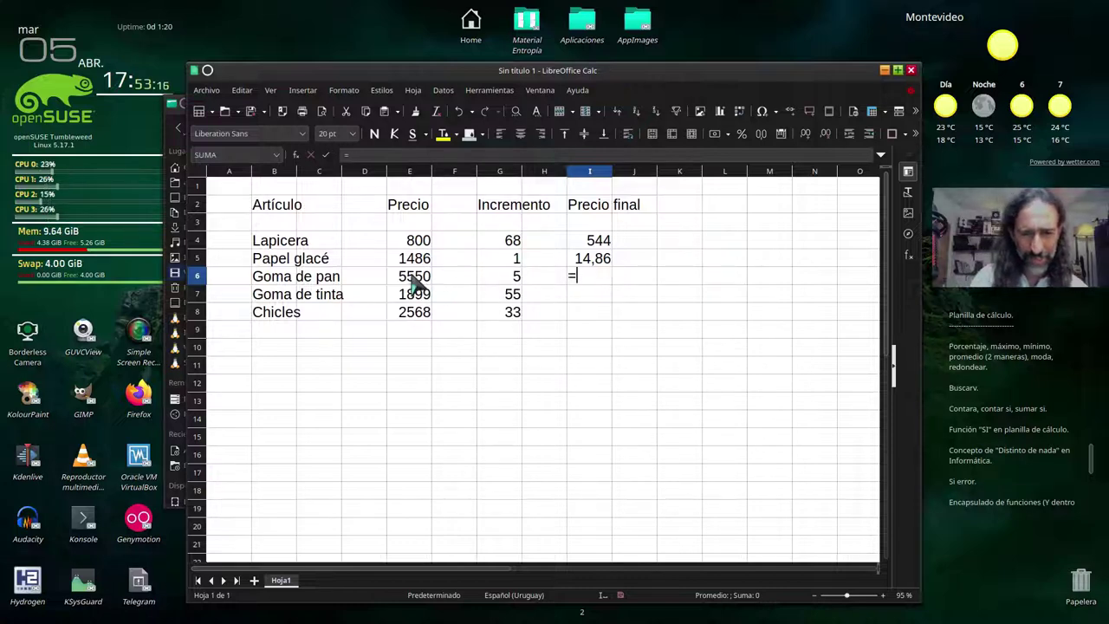
click(413, 275)
text(*)
click(493, 275)
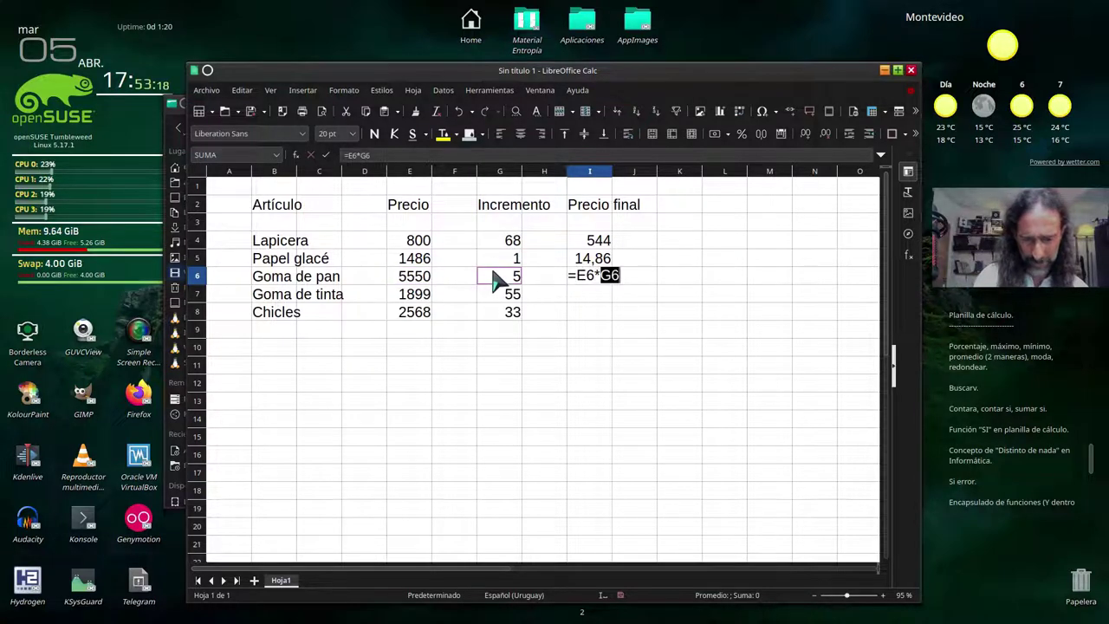
text(%)
key(Return)
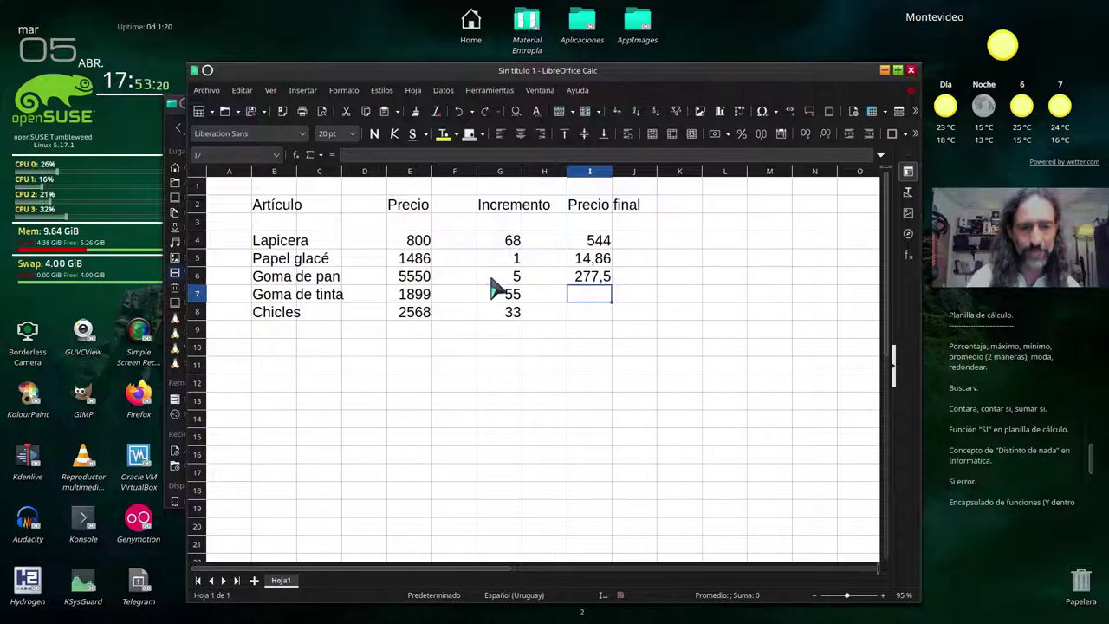
Enter =E7*G7% in I7 and =E8*G8% in I8, giving 1044 and 847,4.
text(=)
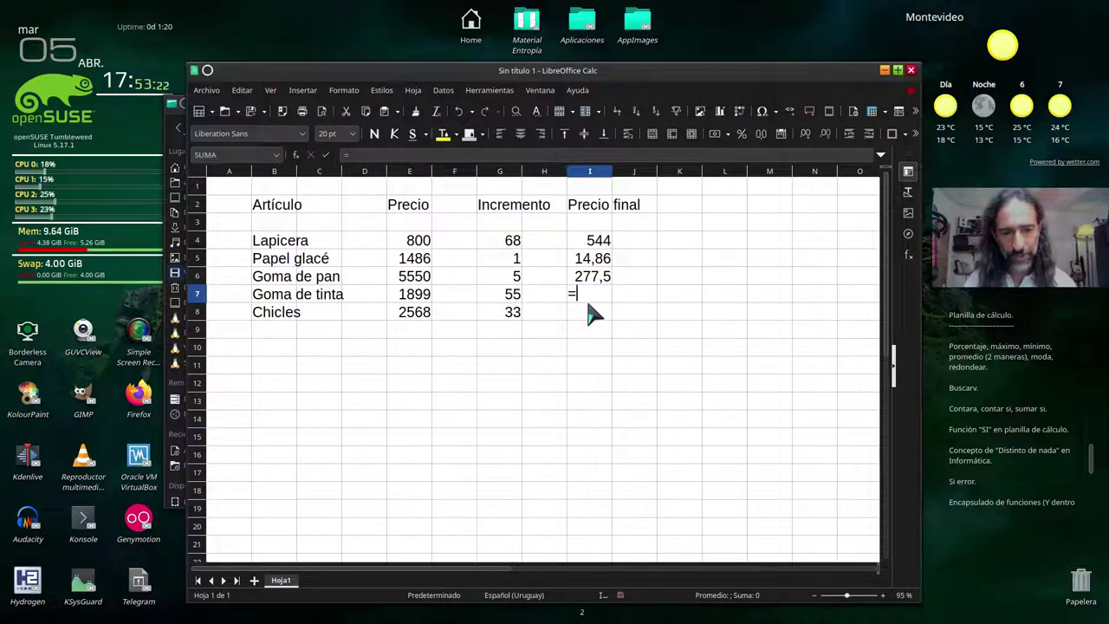
click(409, 296)
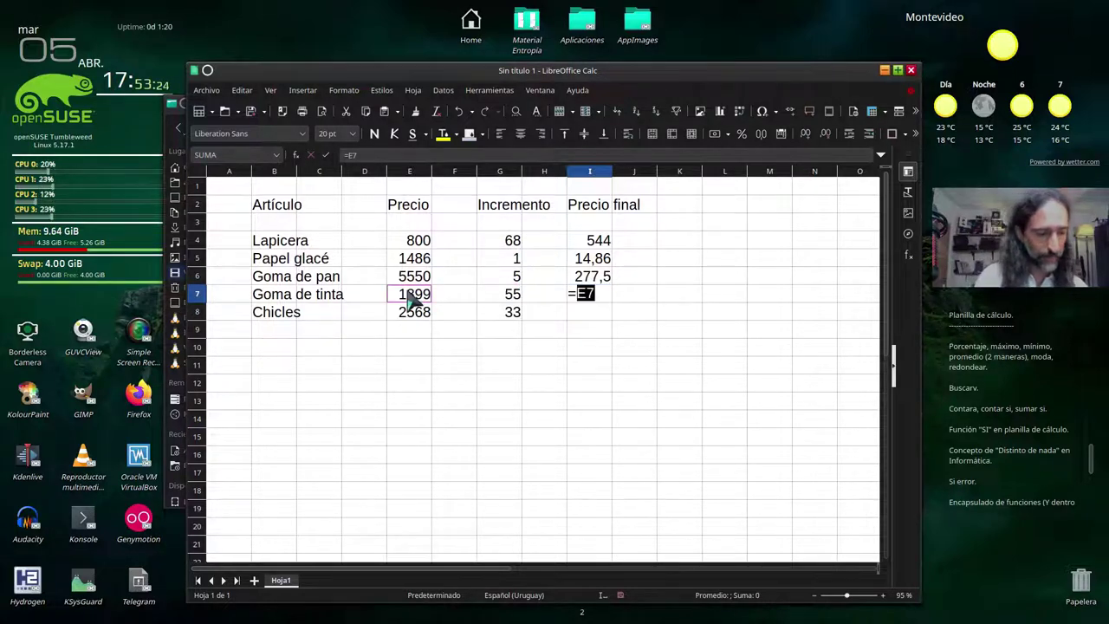
text(*)
click(499, 297)
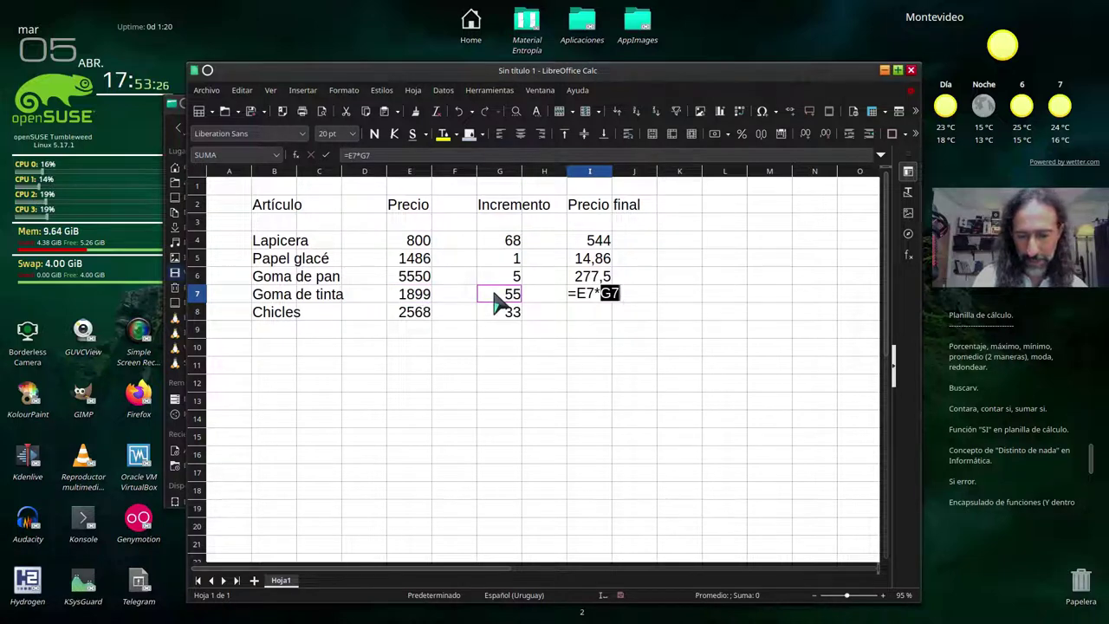
text(%)
key(Return)
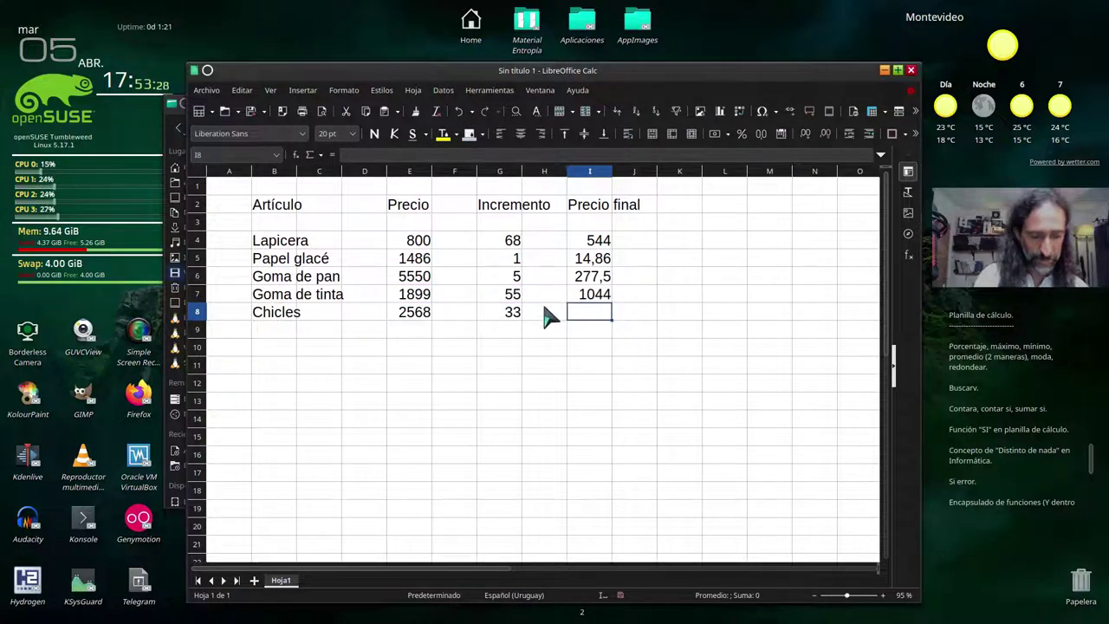
text(=)
click(426, 317)
text(*)
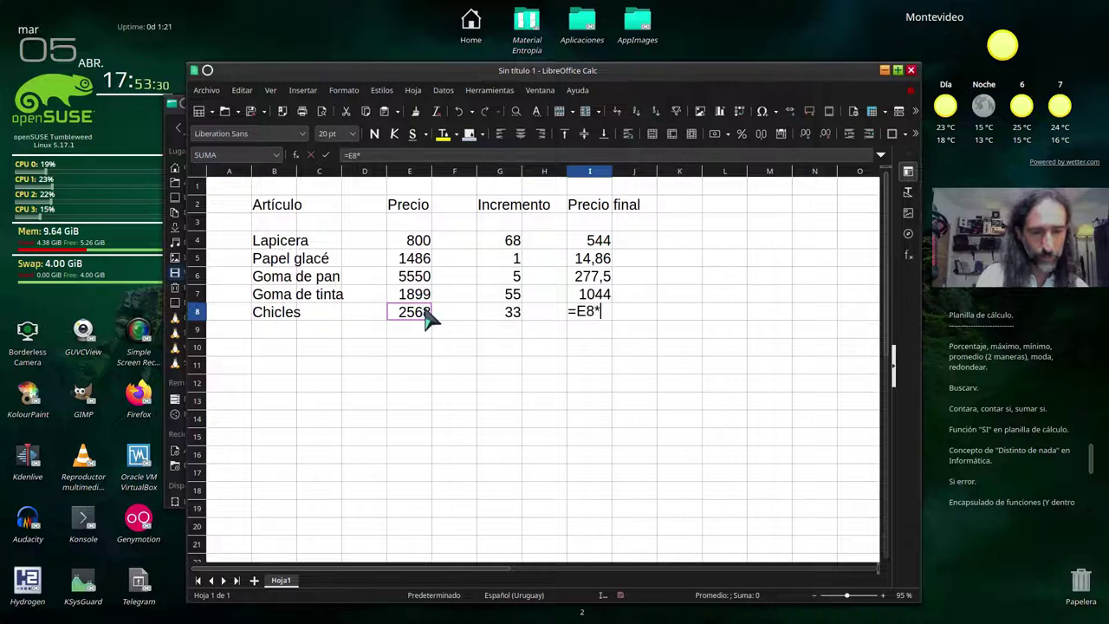
click(507, 320)
text(%)
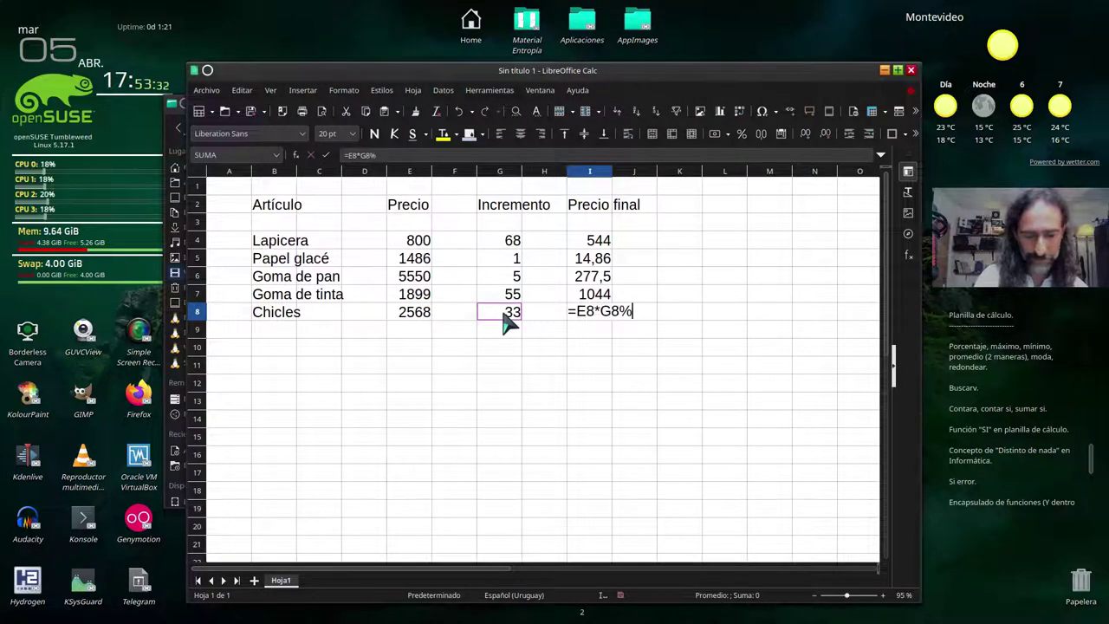
key(Return)
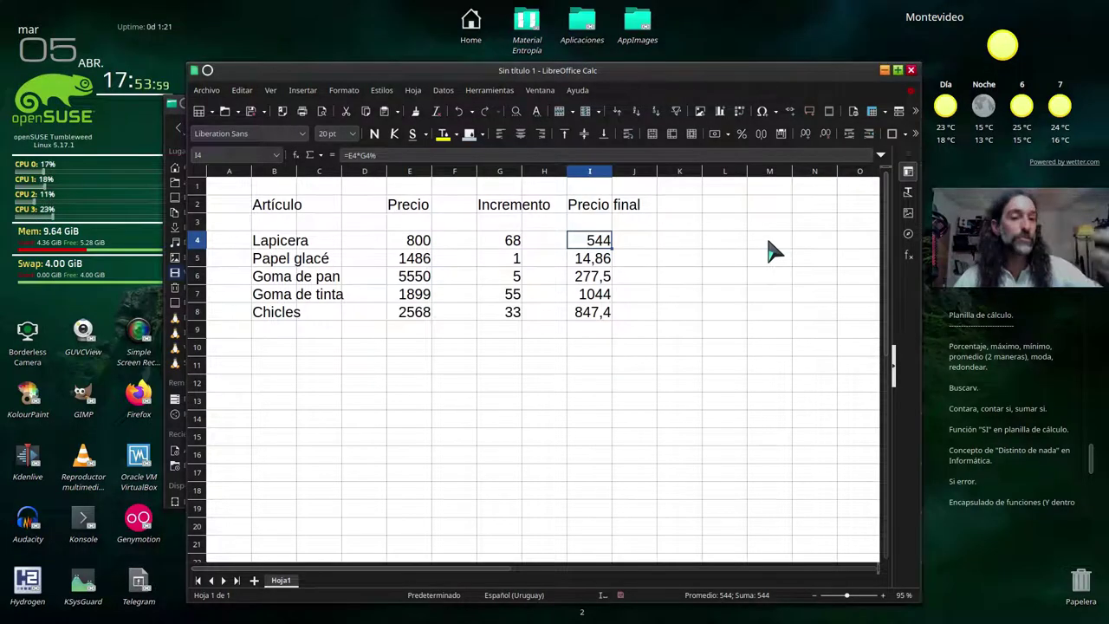
key(F2)
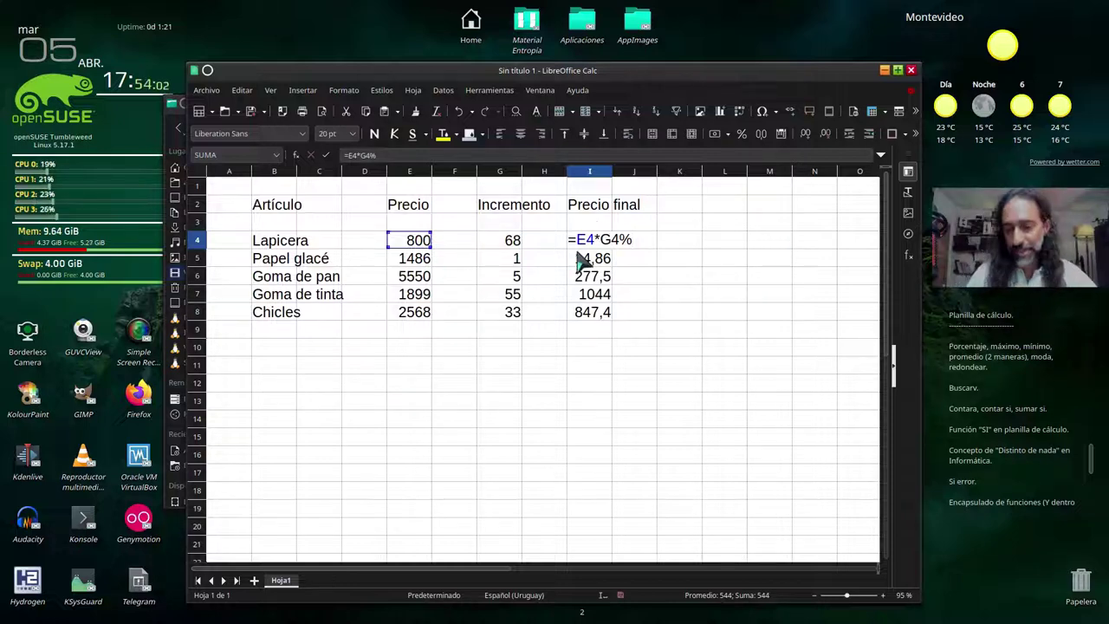
key(Escape)
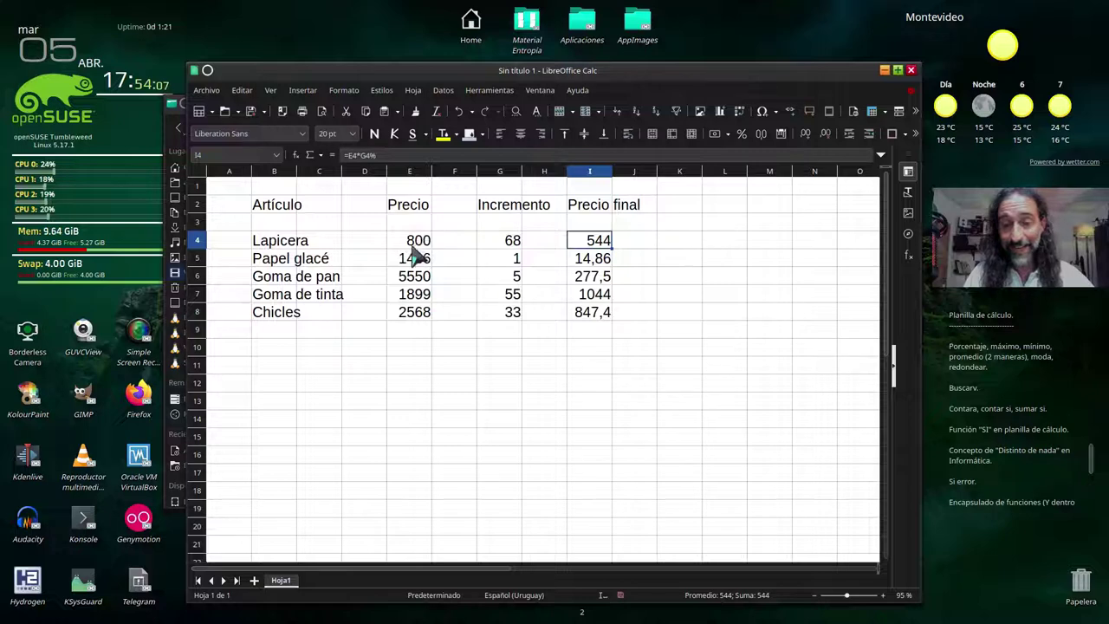
double_click(599, 241)
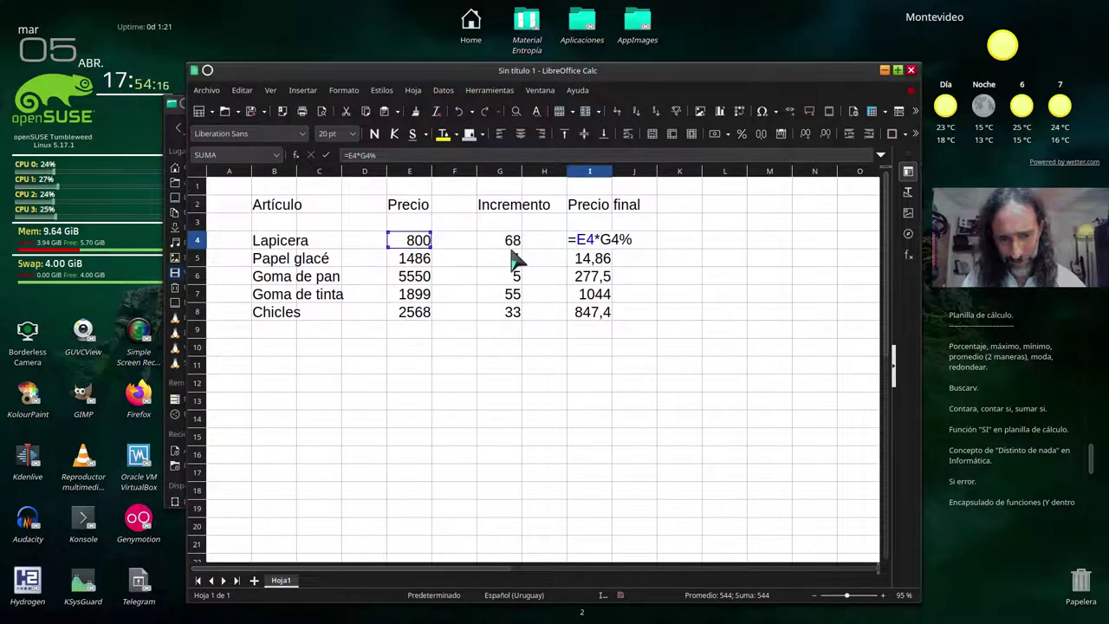
text(e4)
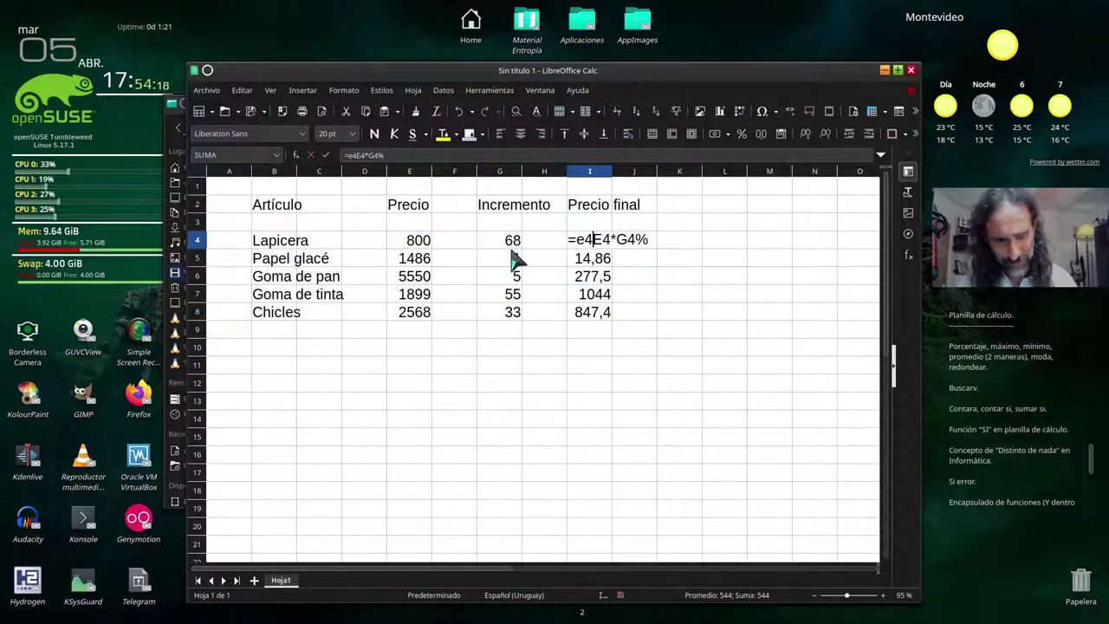
text(+()
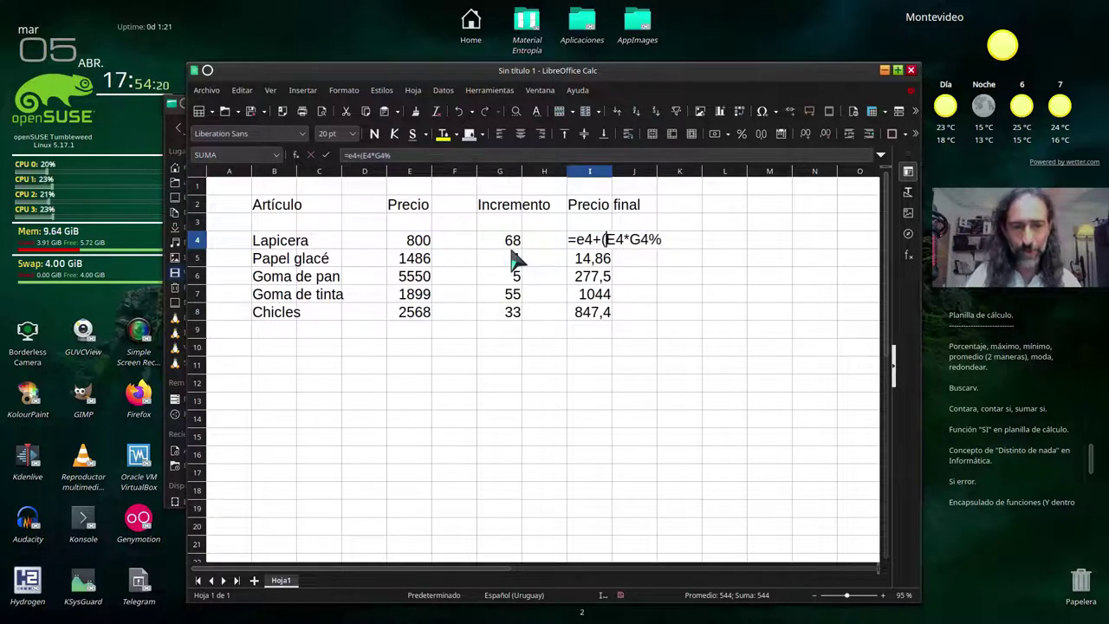
key(End)
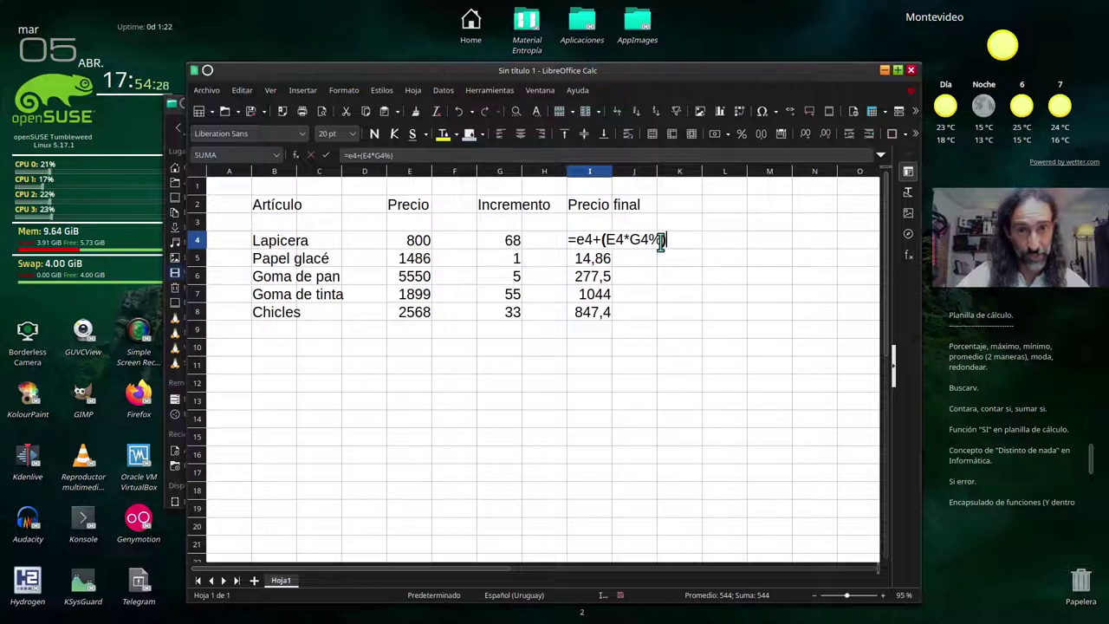
key(Return)
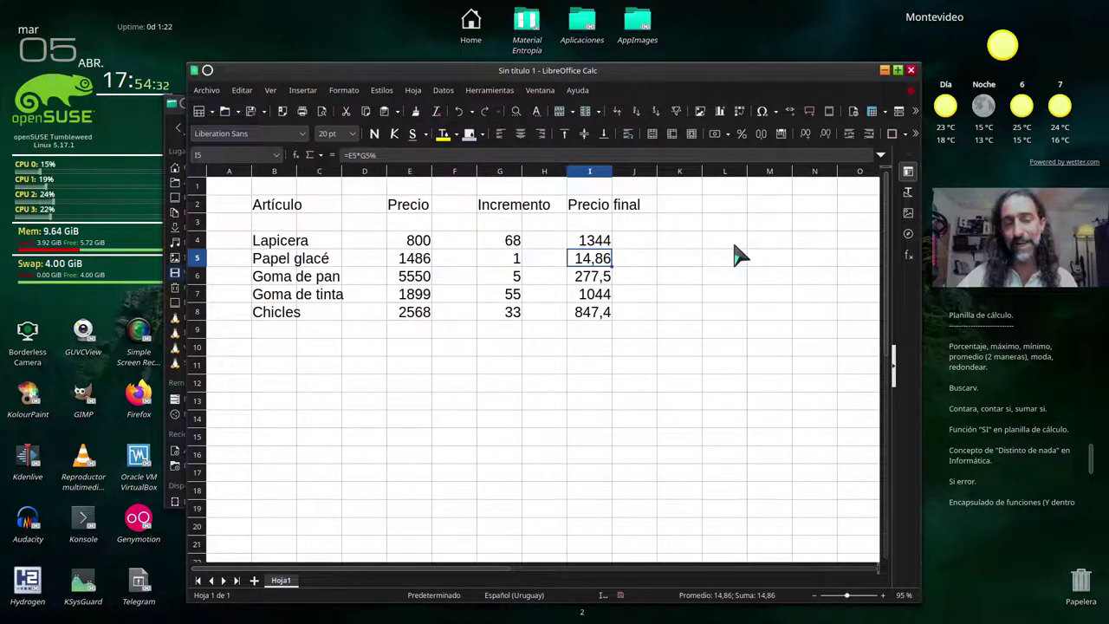
click(584, 243)
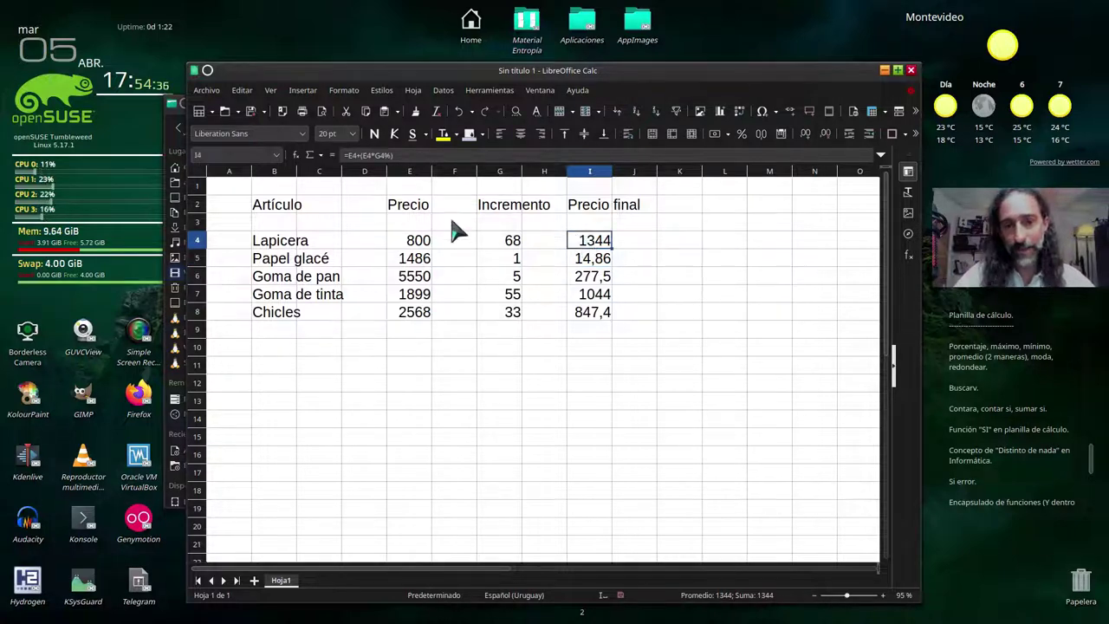
click(604, 265)
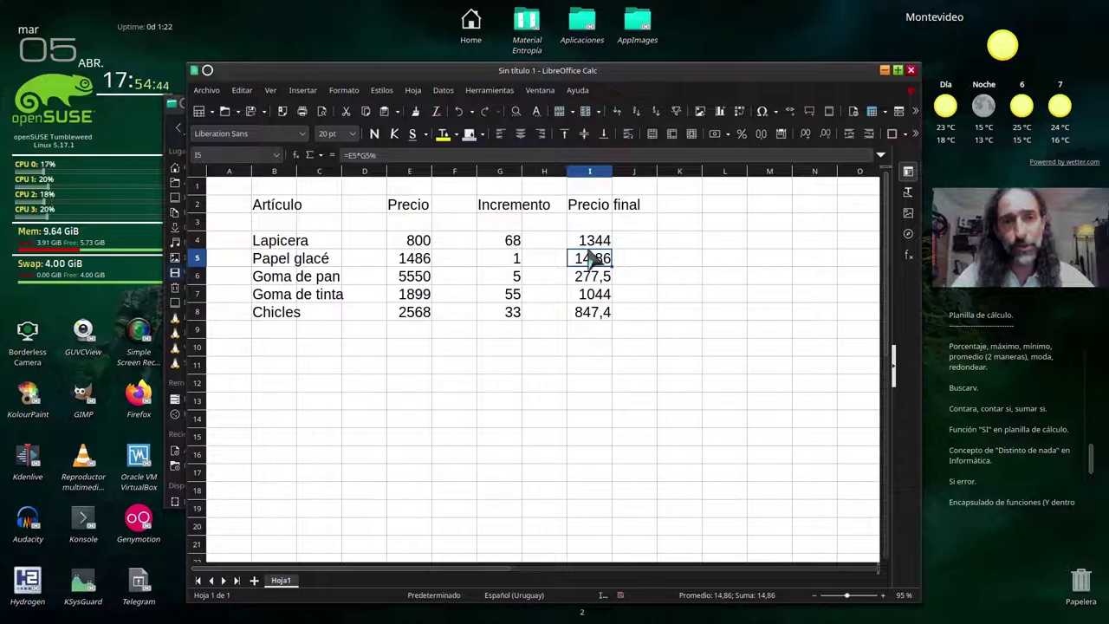
key(F2)
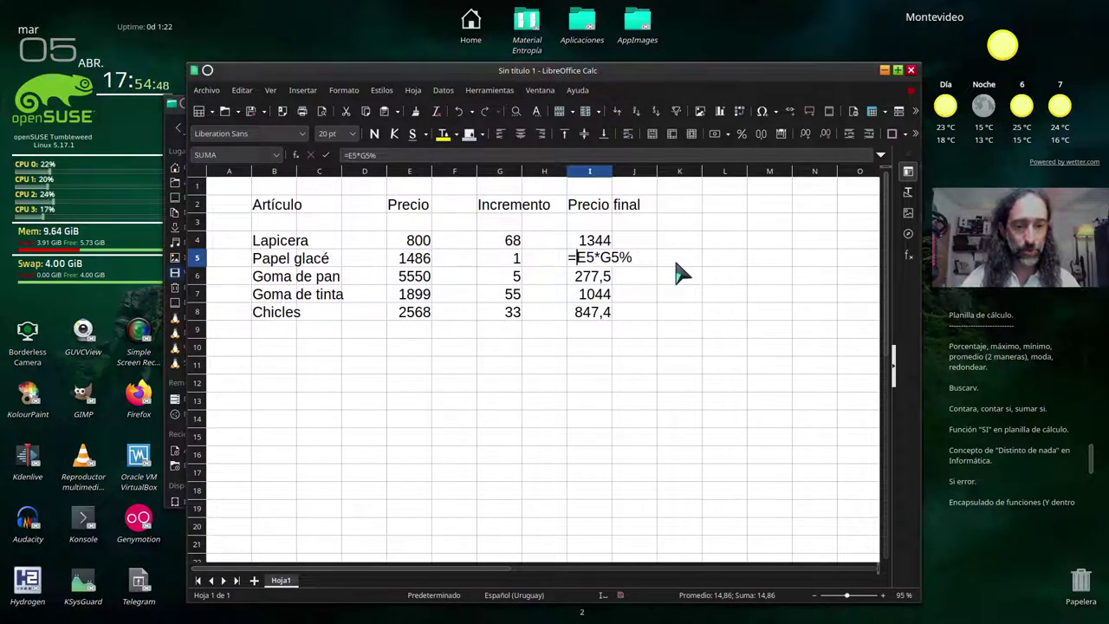
text(e)
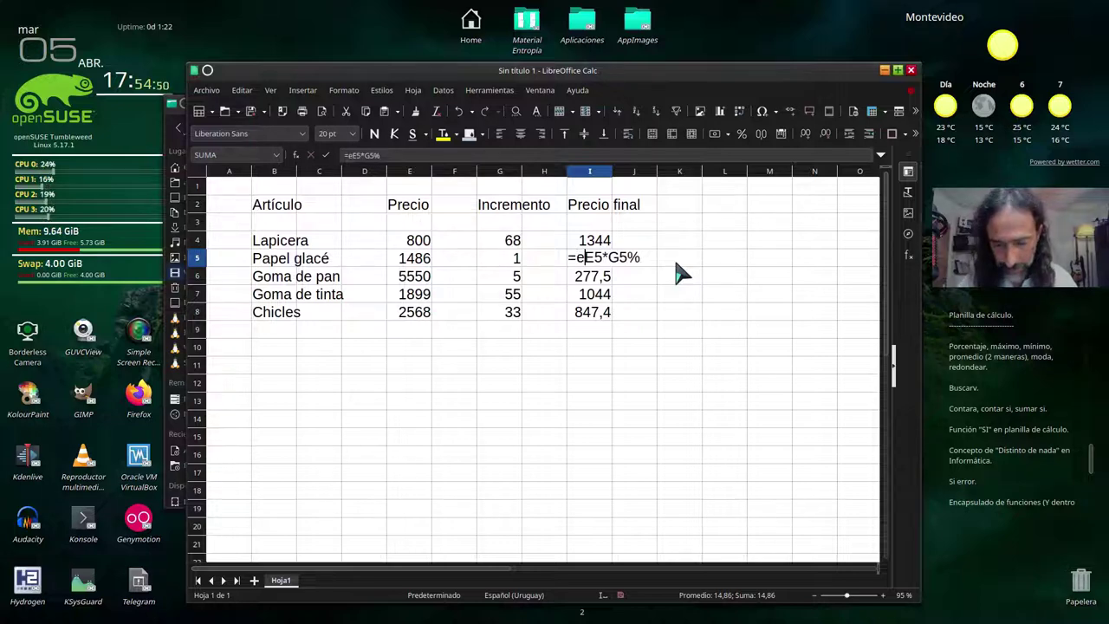
text(5+()
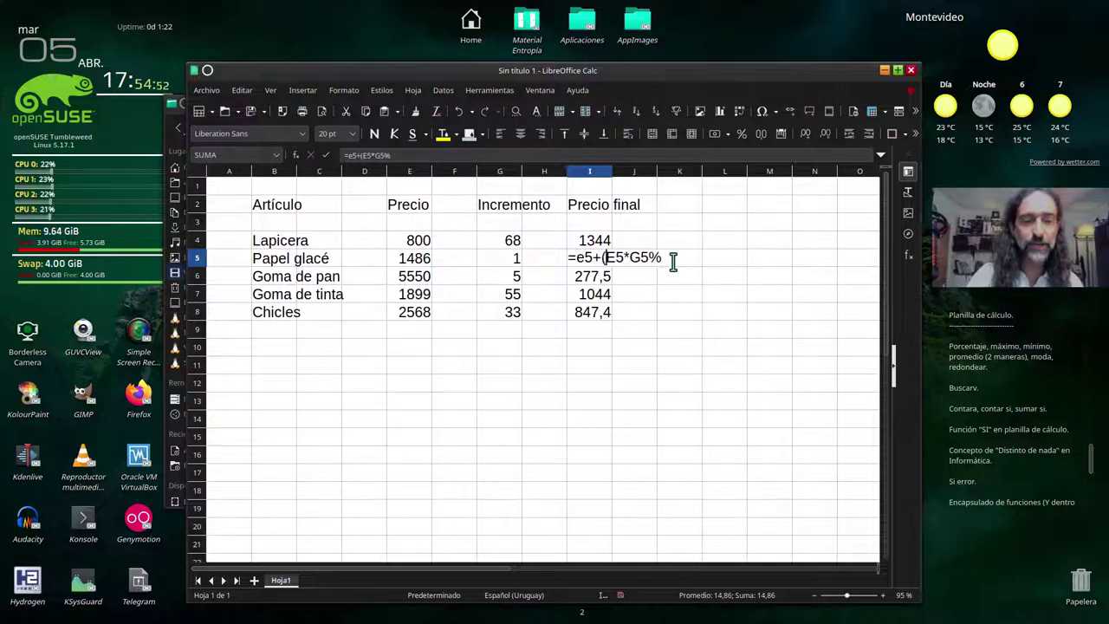
text())
key(Return)
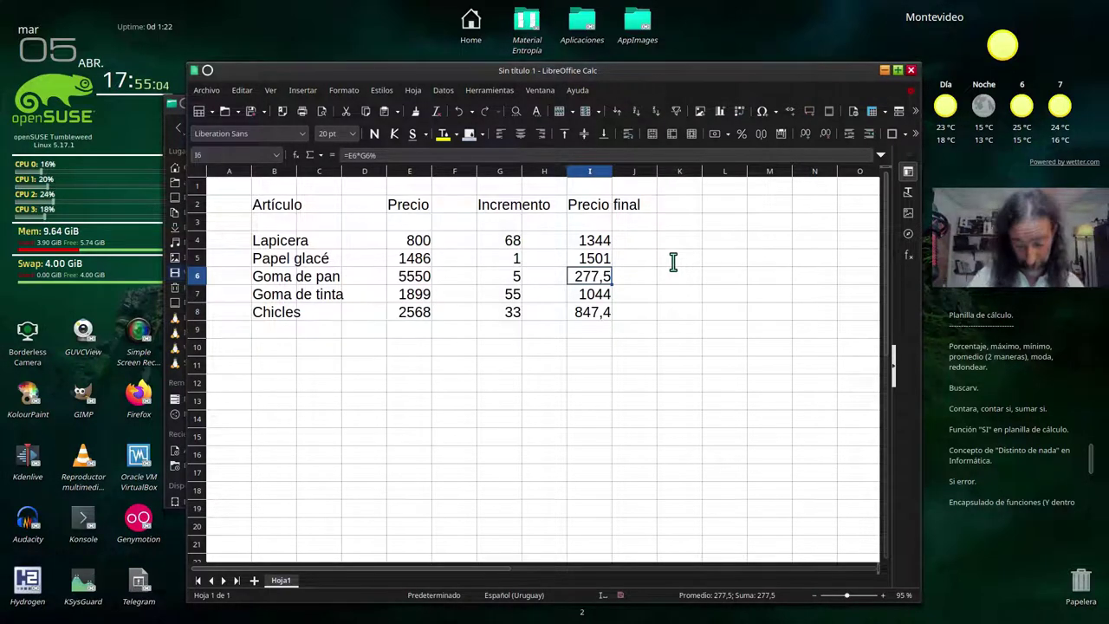
key(ctrl+z)
key(ctrl+z)
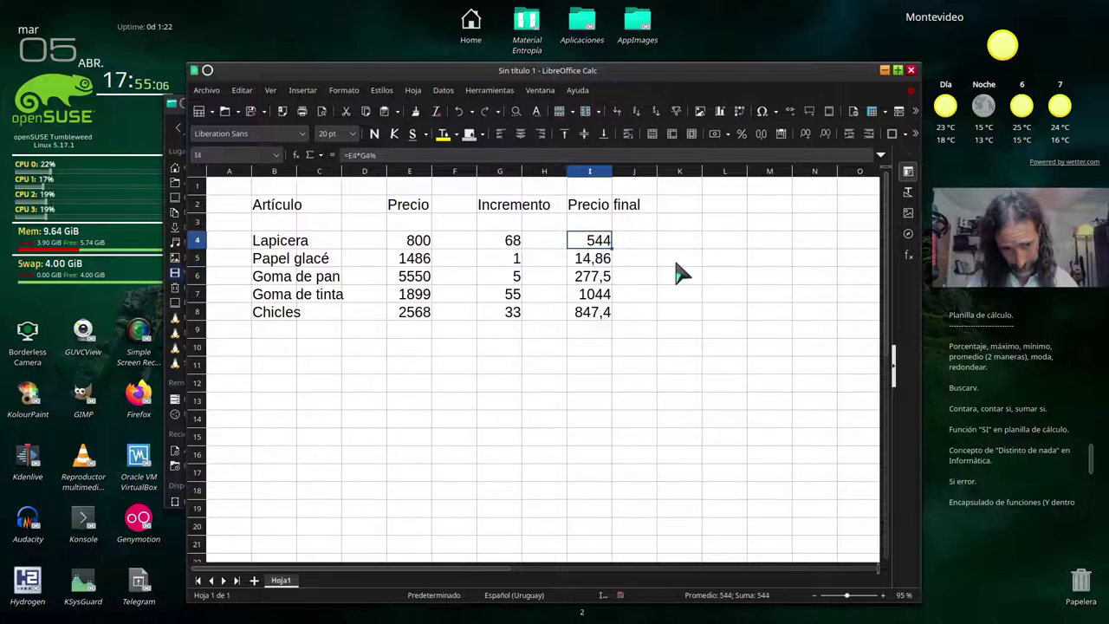
Rename the headings to Porcentaje in G2 and Suba in I2.
click(596, 204)
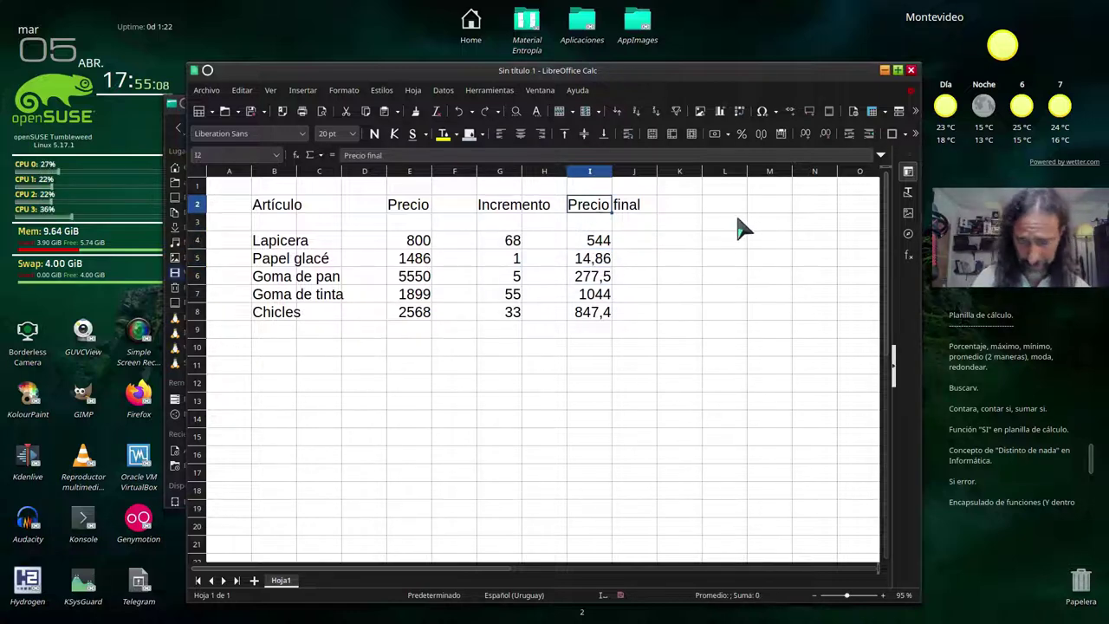
text(Valor a)
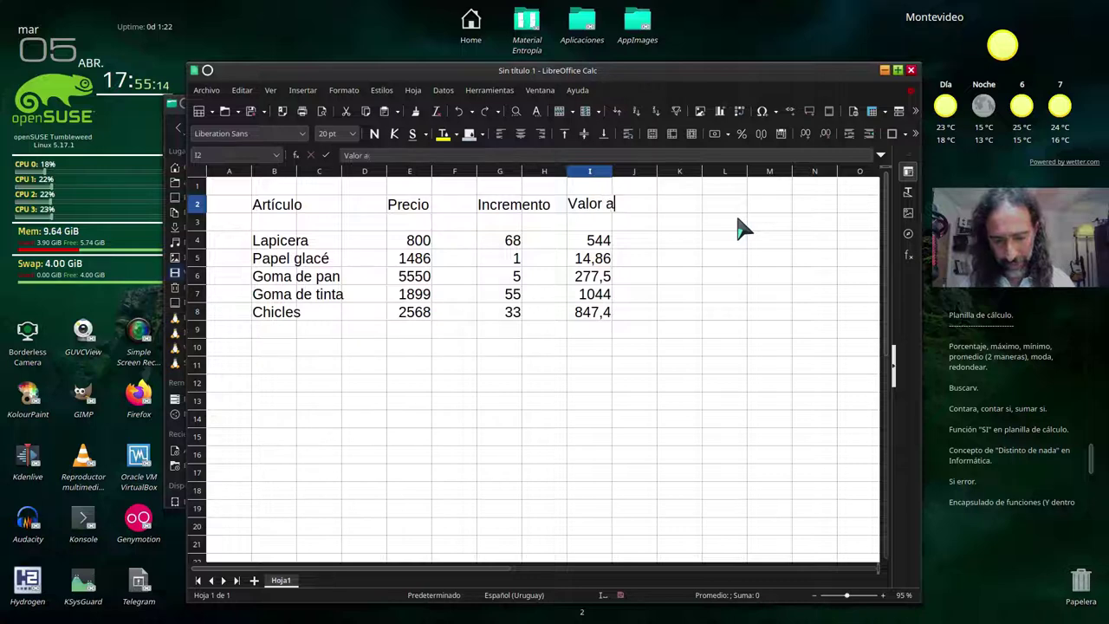
text(gregado)
key(Left)
key(Left)
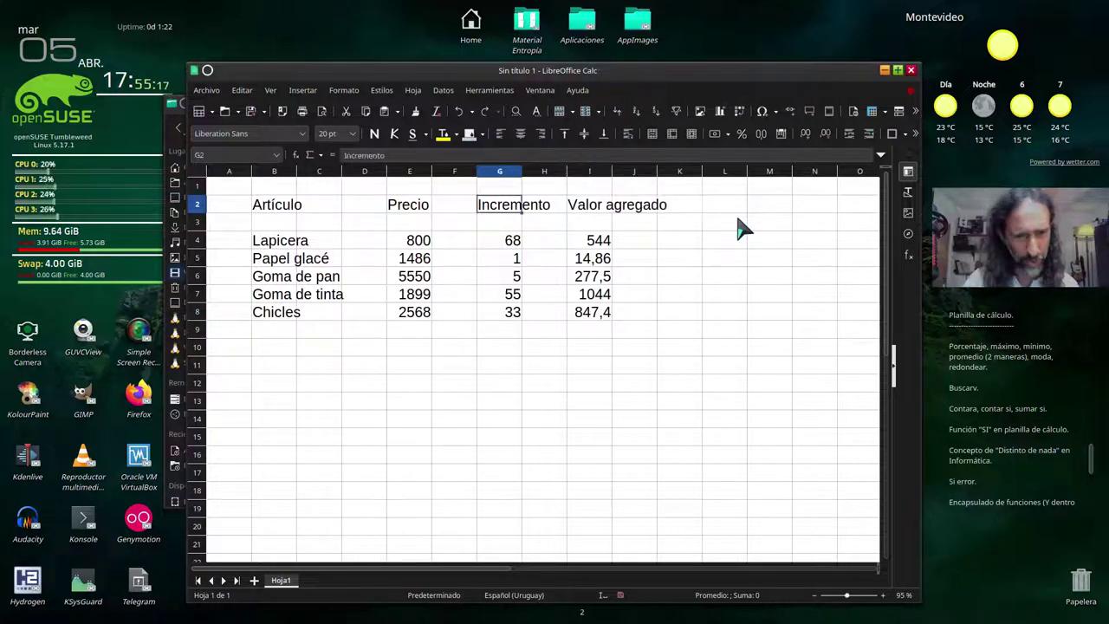
text(Porcenta)
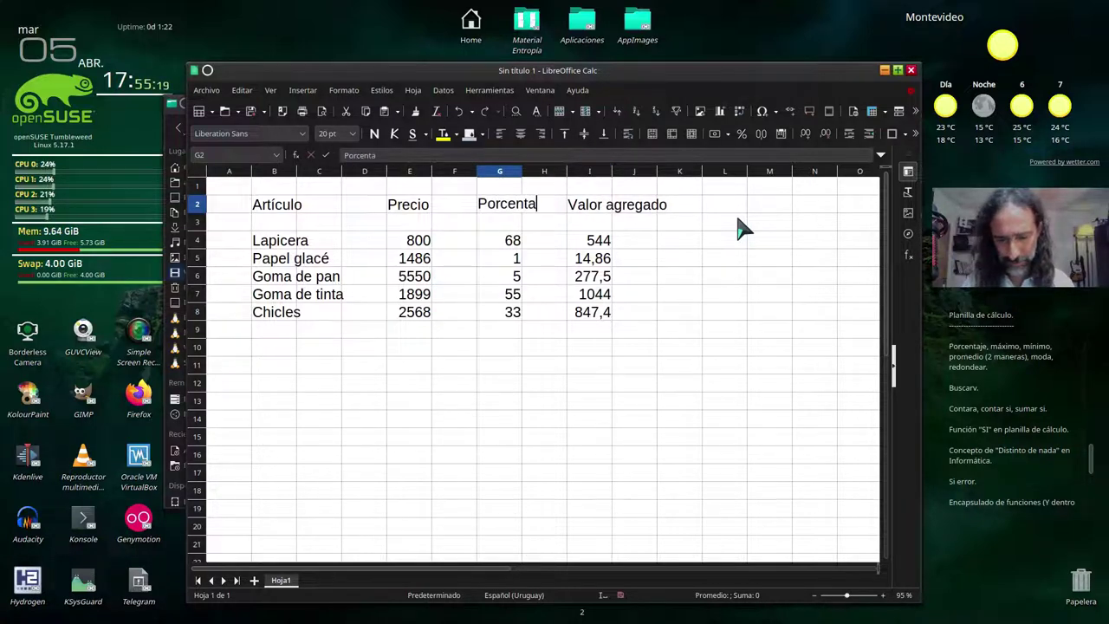
text(je)
key(Right)
key(Right)
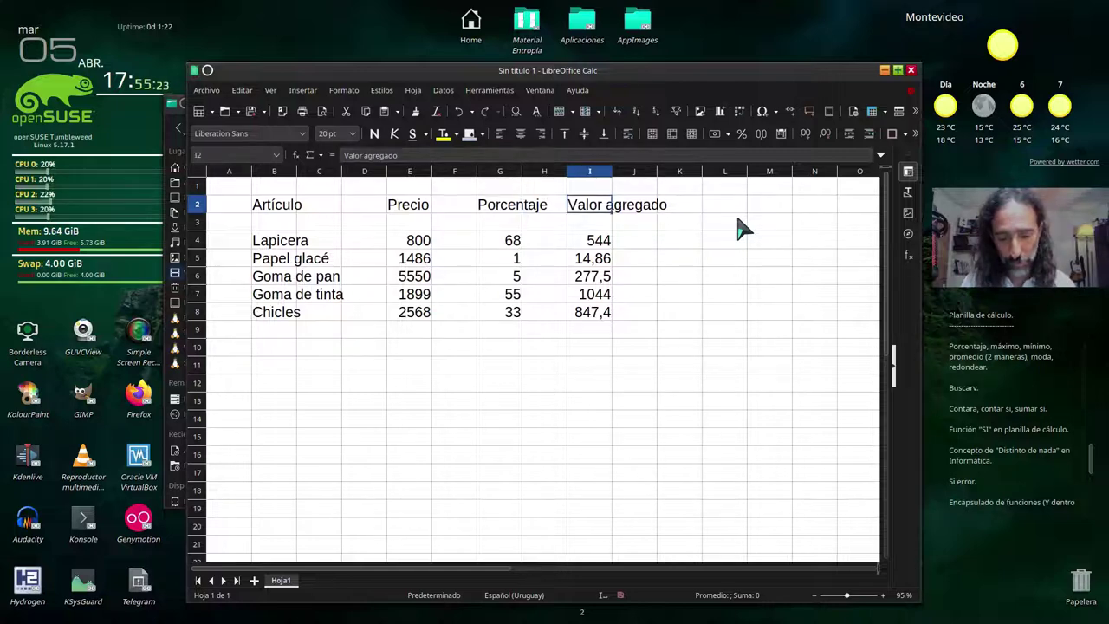
text(Suba)
key(Right)
key(Right)
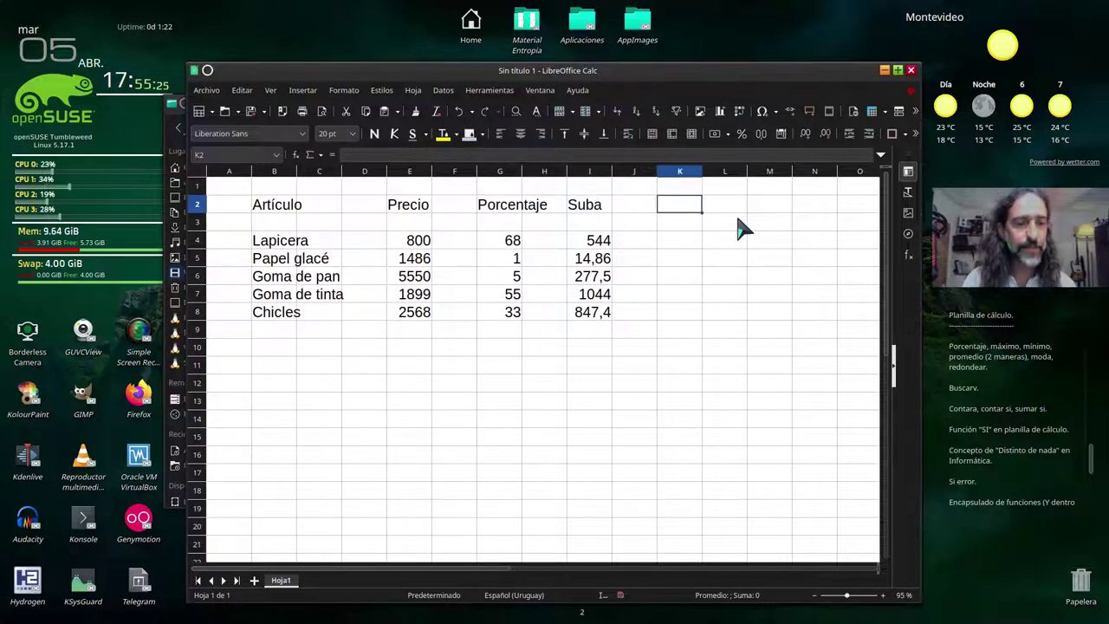
Add a new Precio final heading in K2.
text(Total)
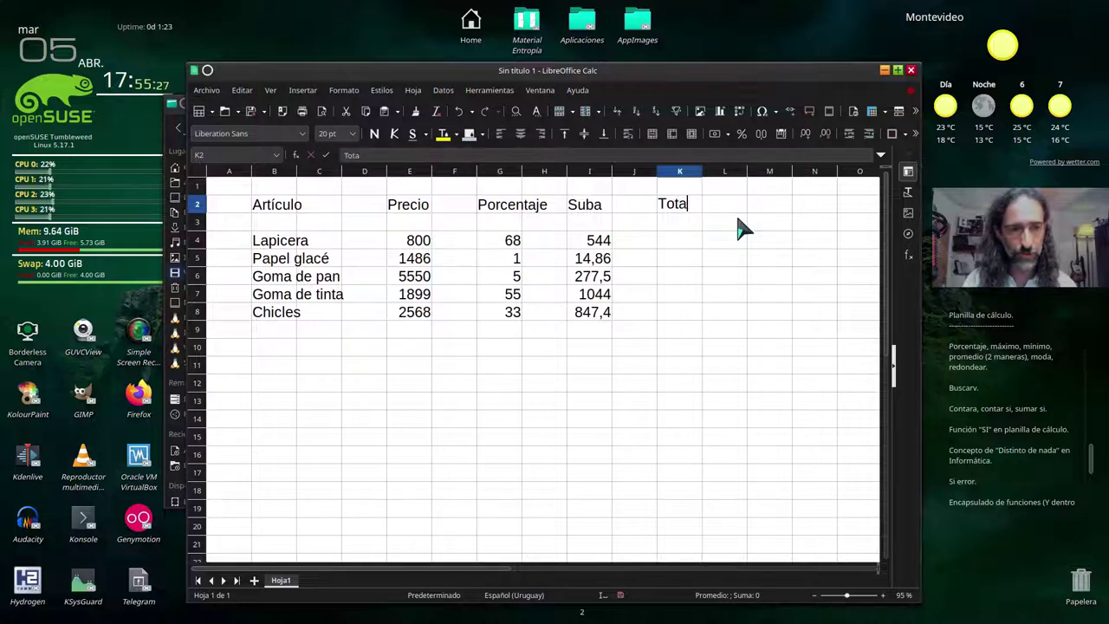
key(BackSpace)
key(BackSpace)
key(BackSpace)
text(recio)
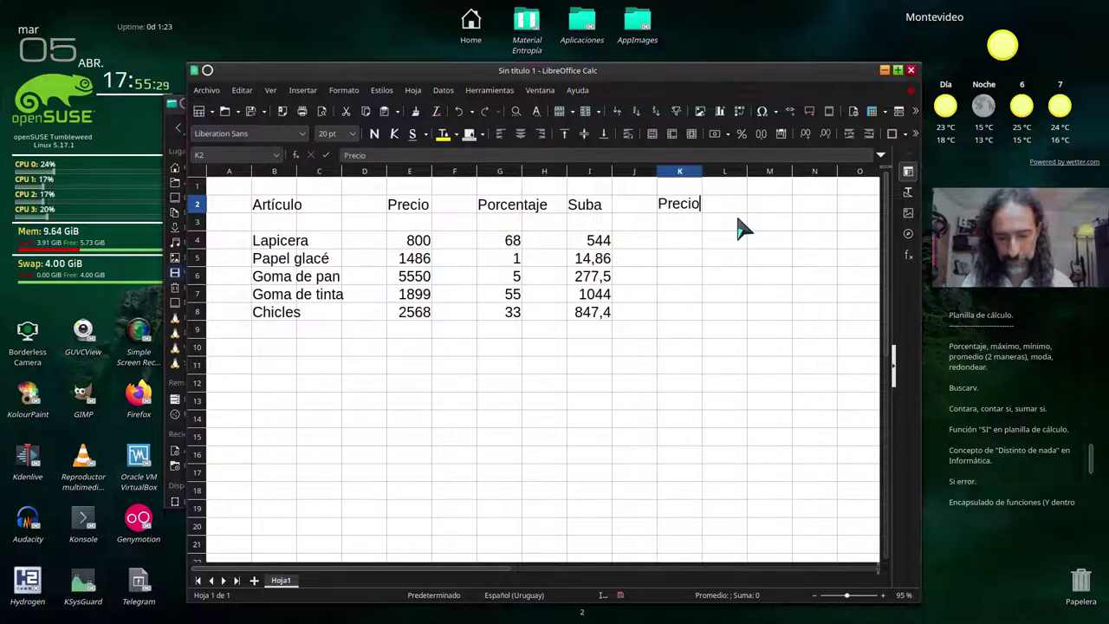
text( final)
key(Return)
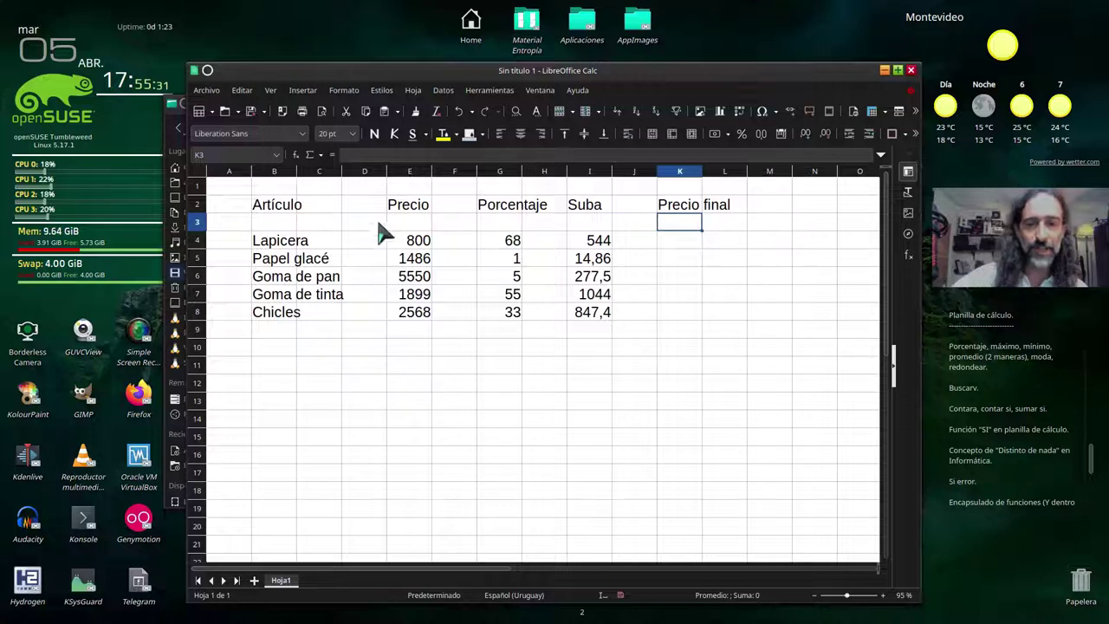
click(416, 246)
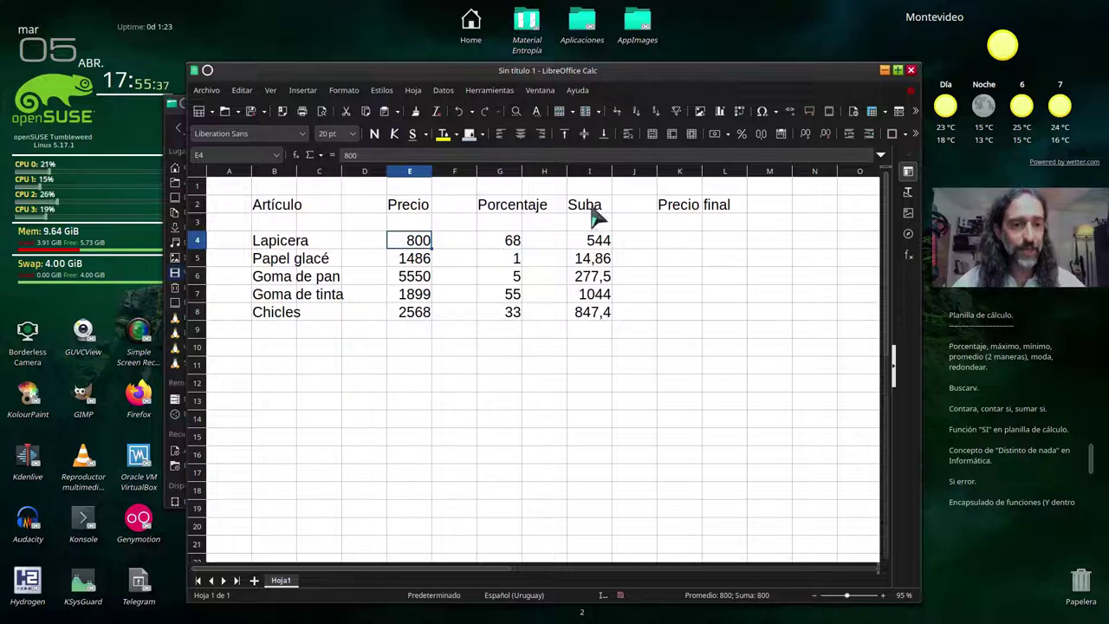
click(594, 244)
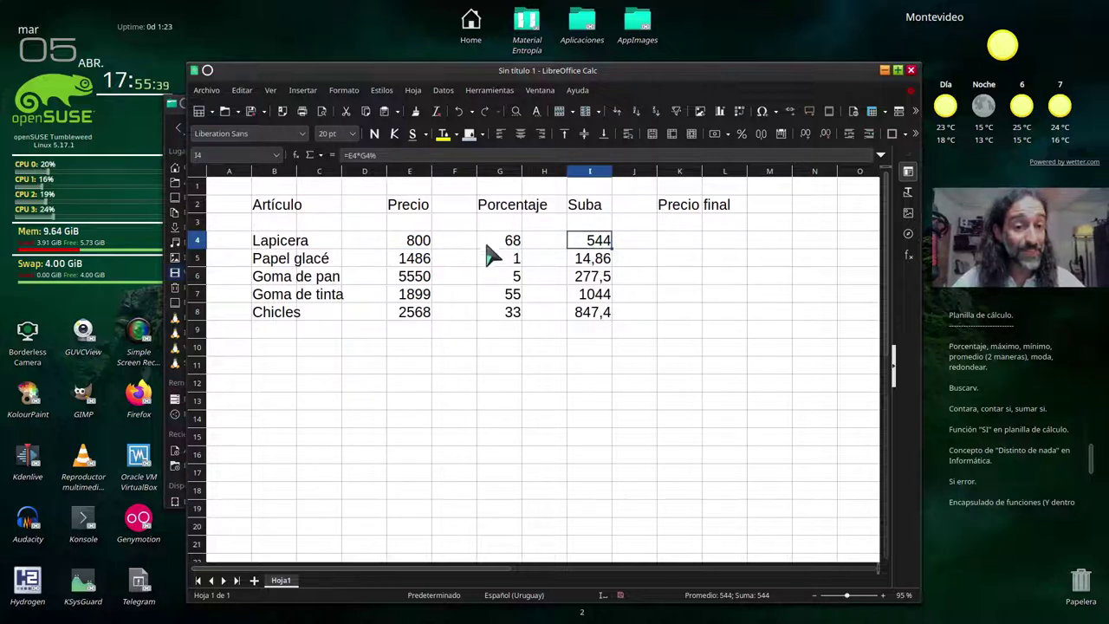
click(679, 244)
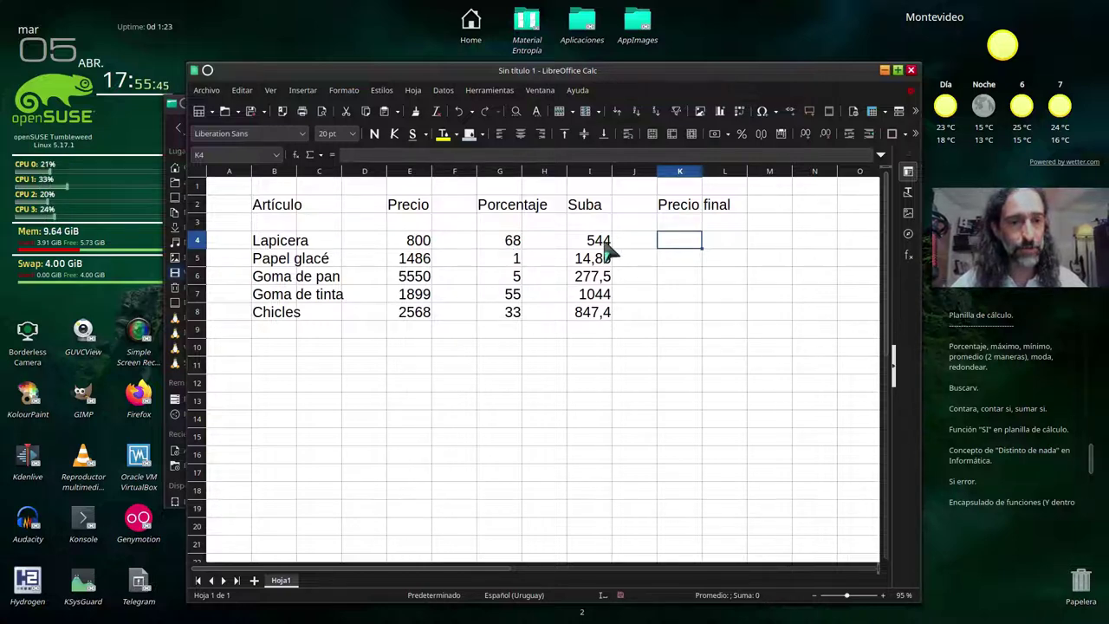
Colour column G (Porcentaje) red, column E (Precio) light green and column I (Suba) blue.
click(501, 171)
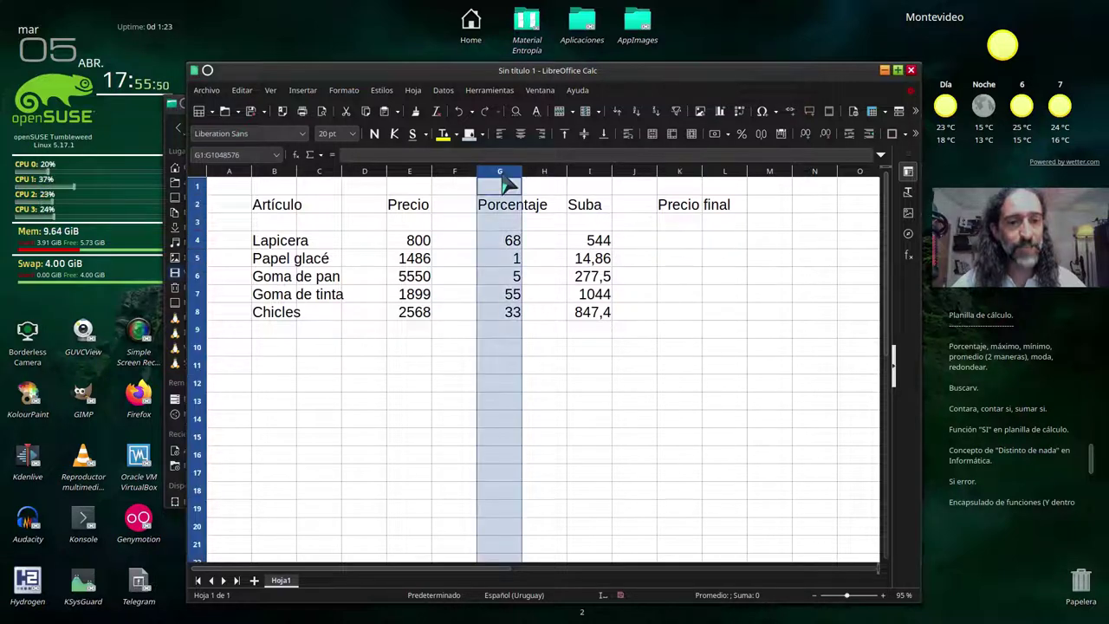
click(455, 135)
click(490, 223)
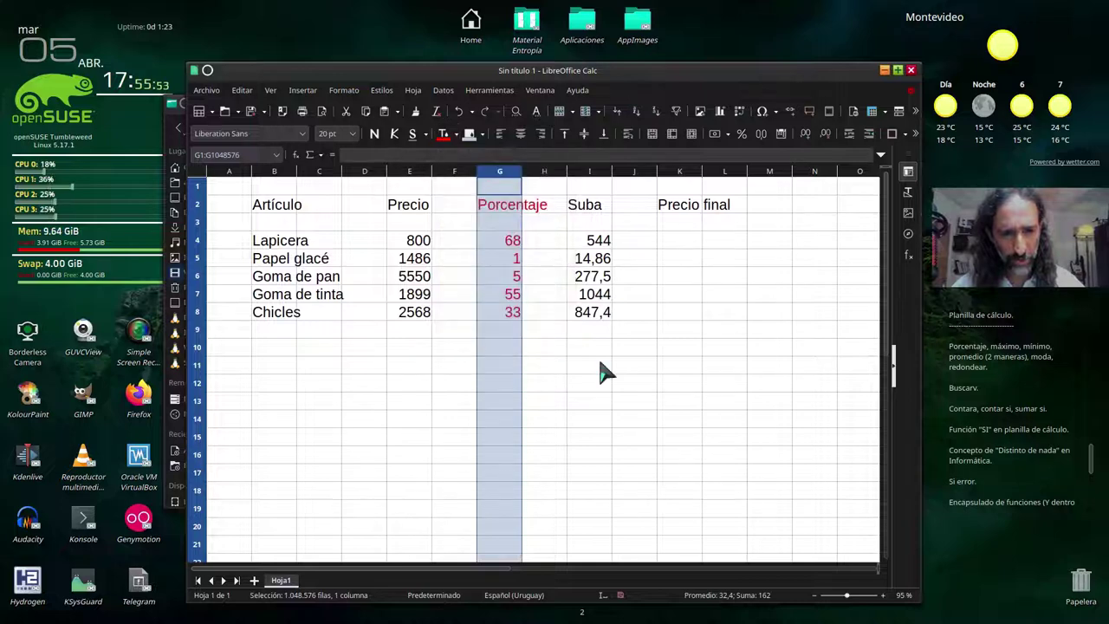
click(598, 367)
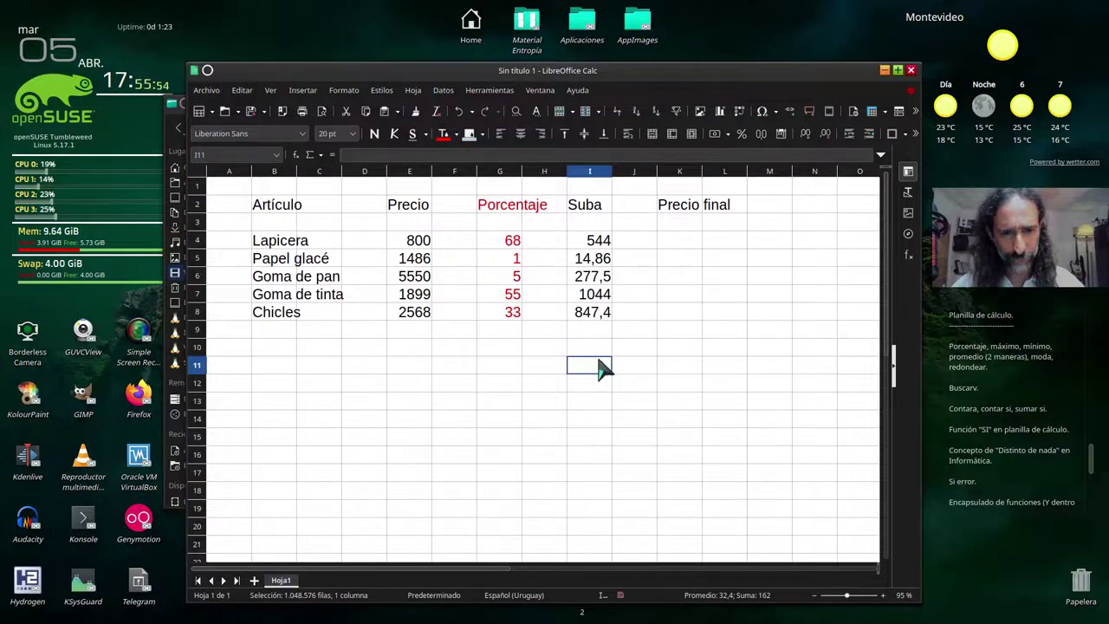
click(414, 171)
click(455, 135)
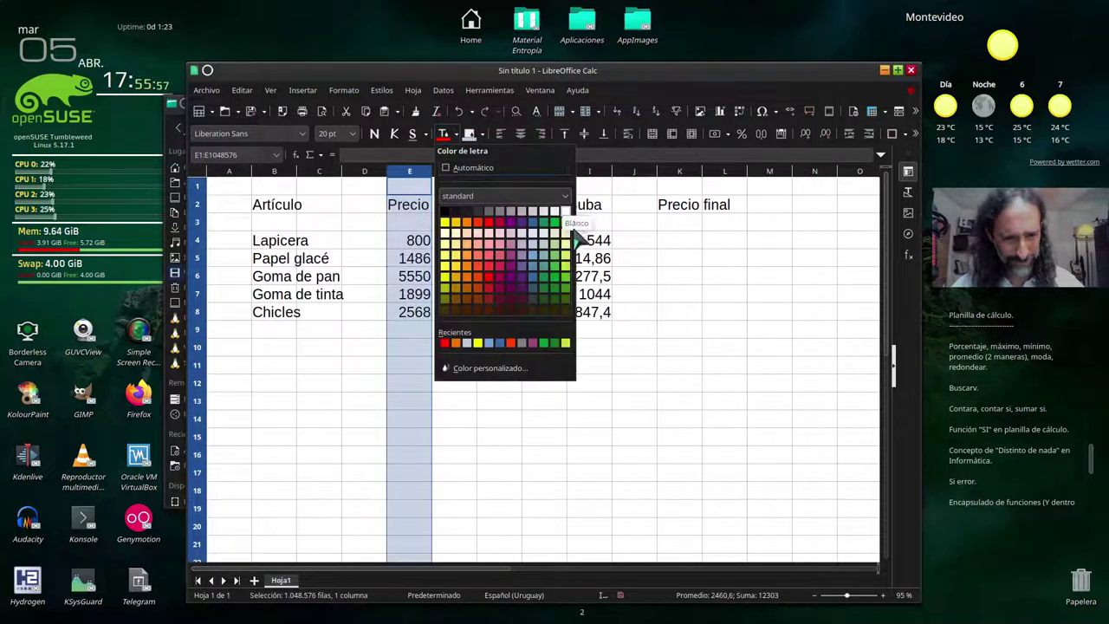
click(568, 285)
click(633, 382)
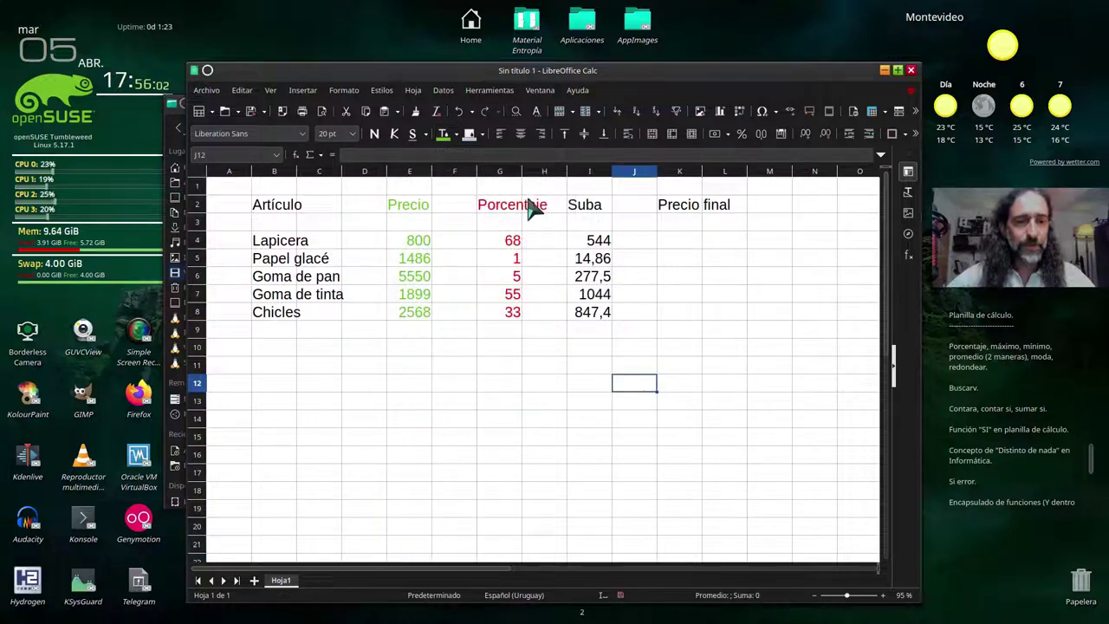
click(583, 173)
click(455, 136)
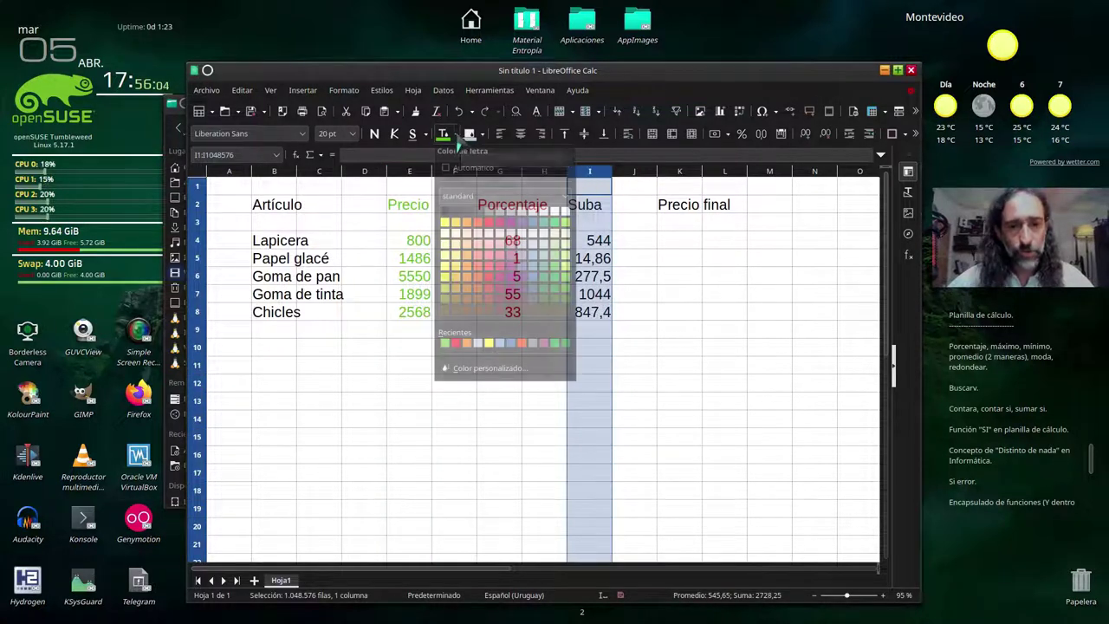
click(549, 247)
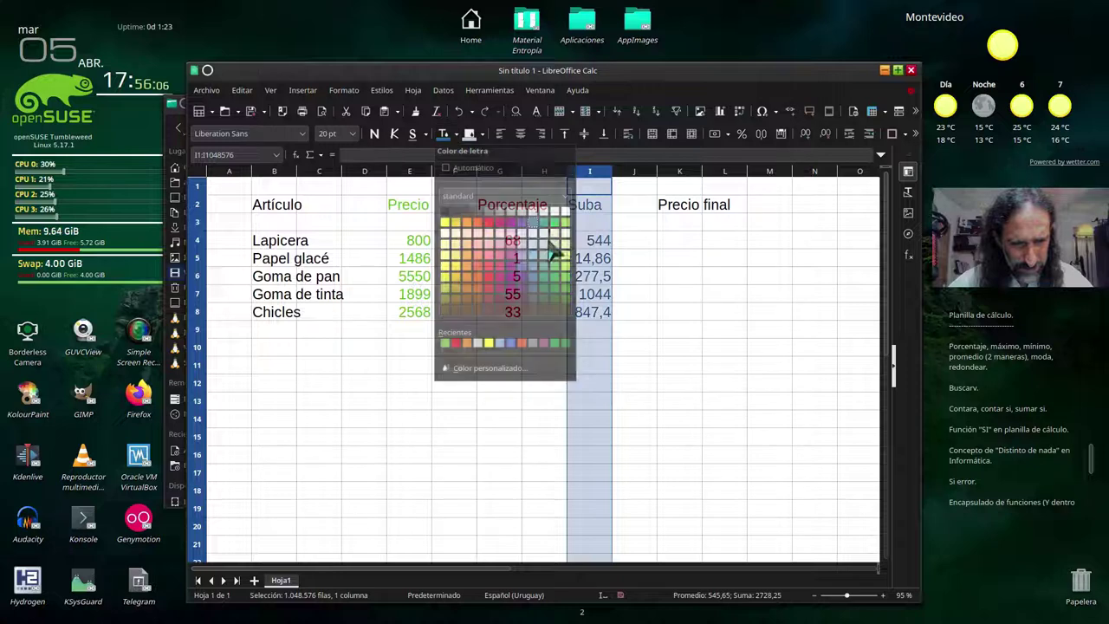
click(680, 314)
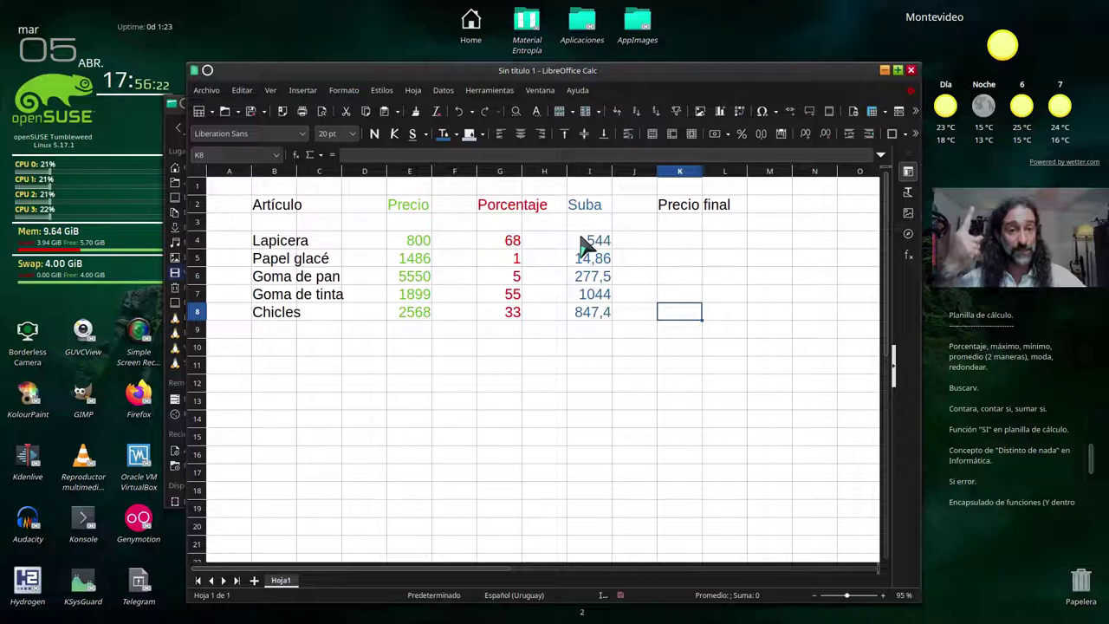
Enter =E4+I4 in K4 so Lapicera's final price shows 1344.
click(416, 241)
click(594, 241)
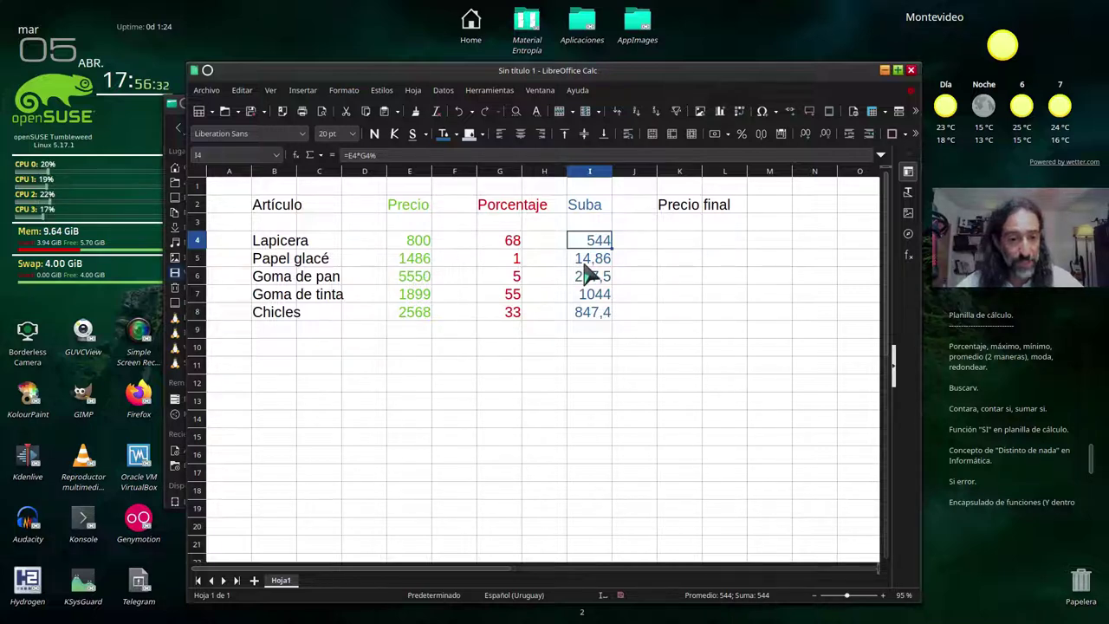
click(688, 243)
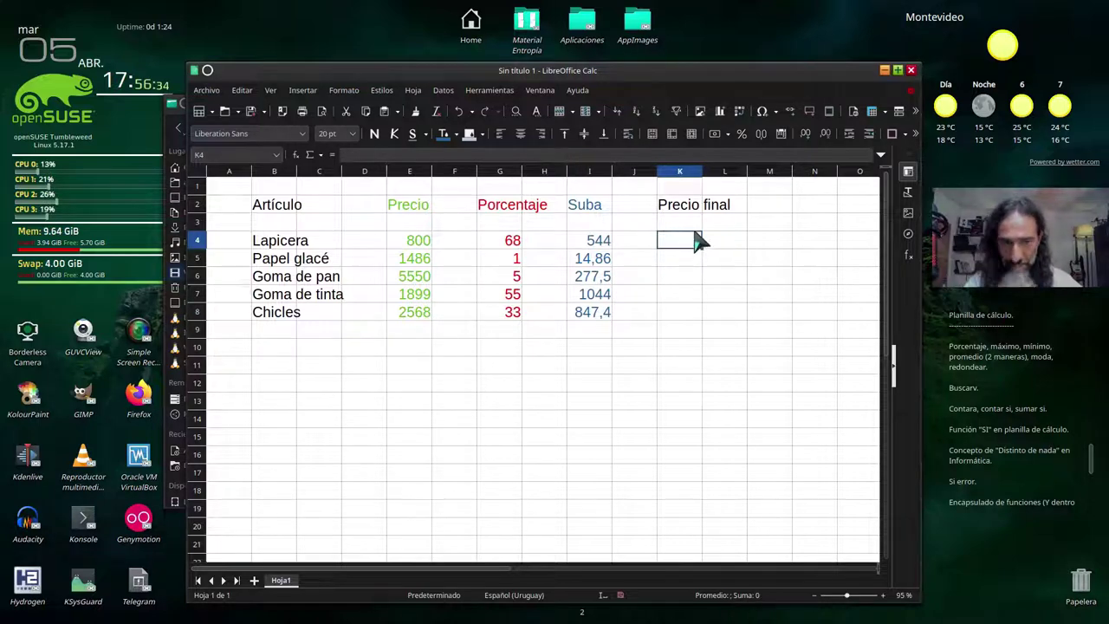
text(=)
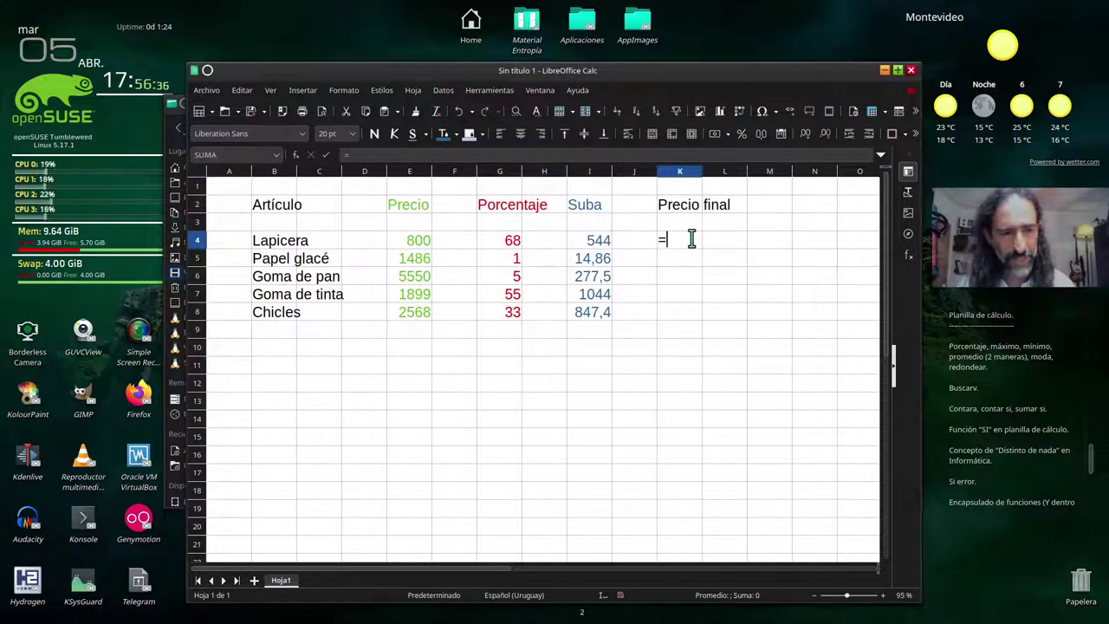
click(425, 240)
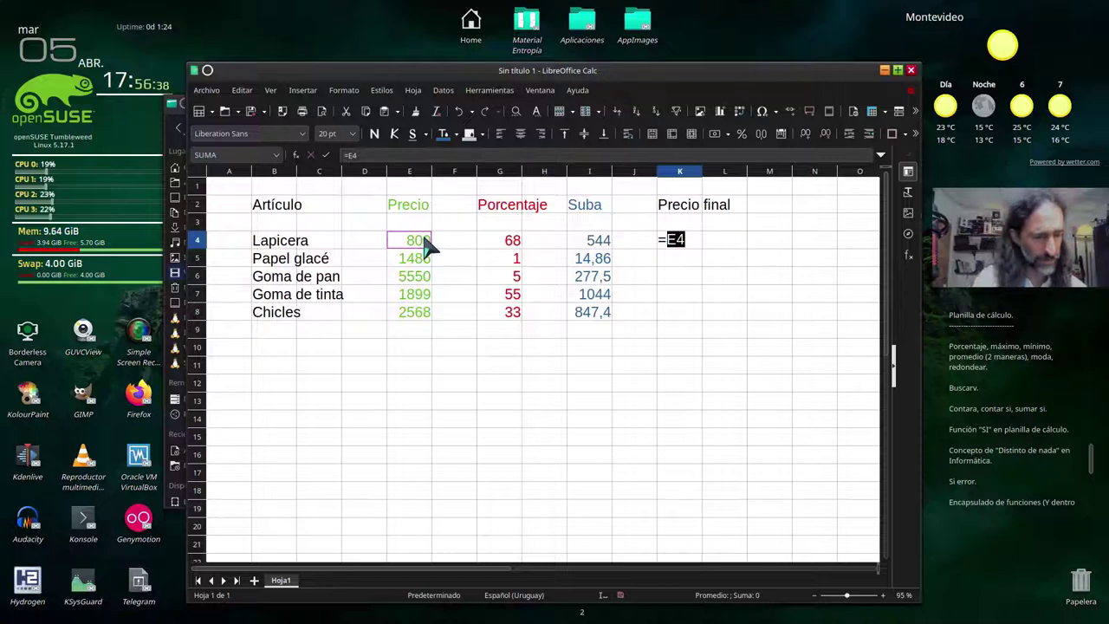
text(+)
click(598, 243)
key(Return)
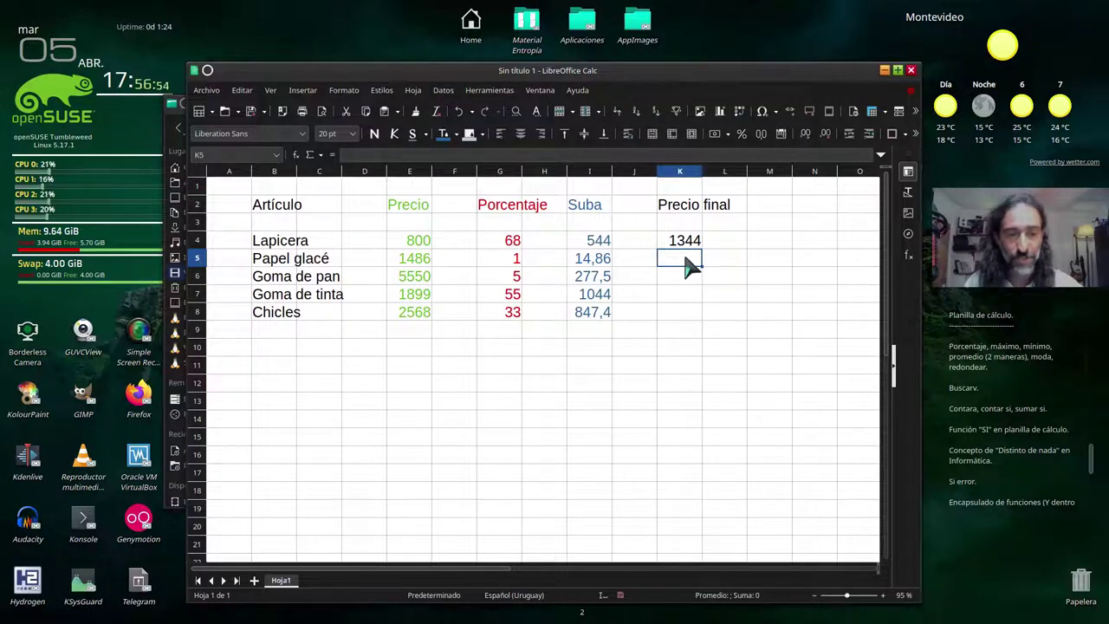
Enter =E5+I5 in K5 and =E6+I6 in K6, giving 1501 and 5828.
text(=)
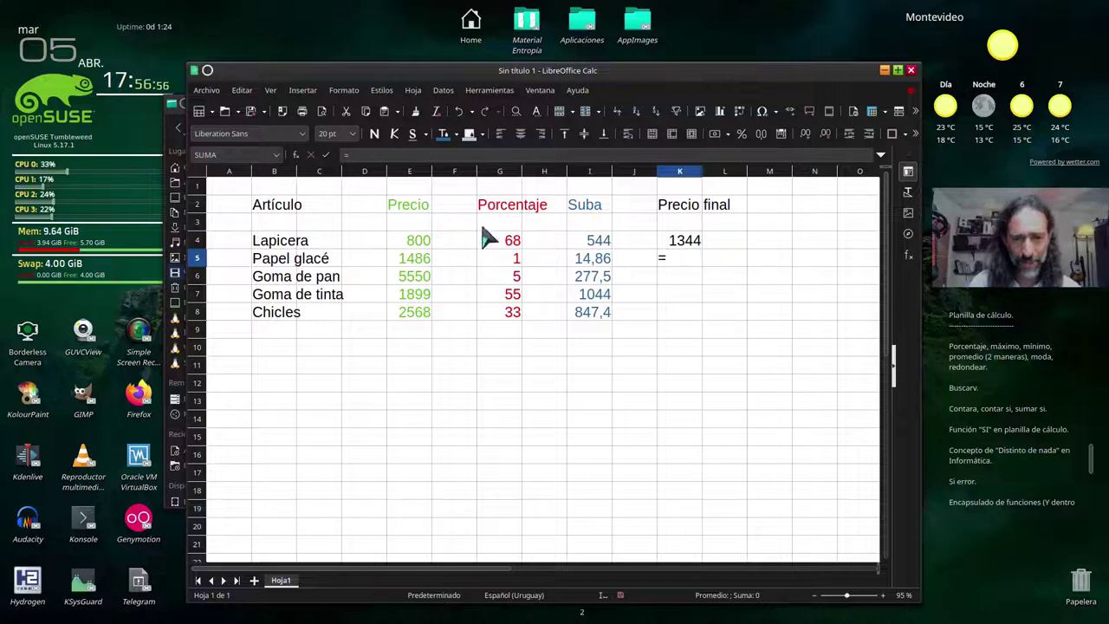
click(412, 262)
text(+)
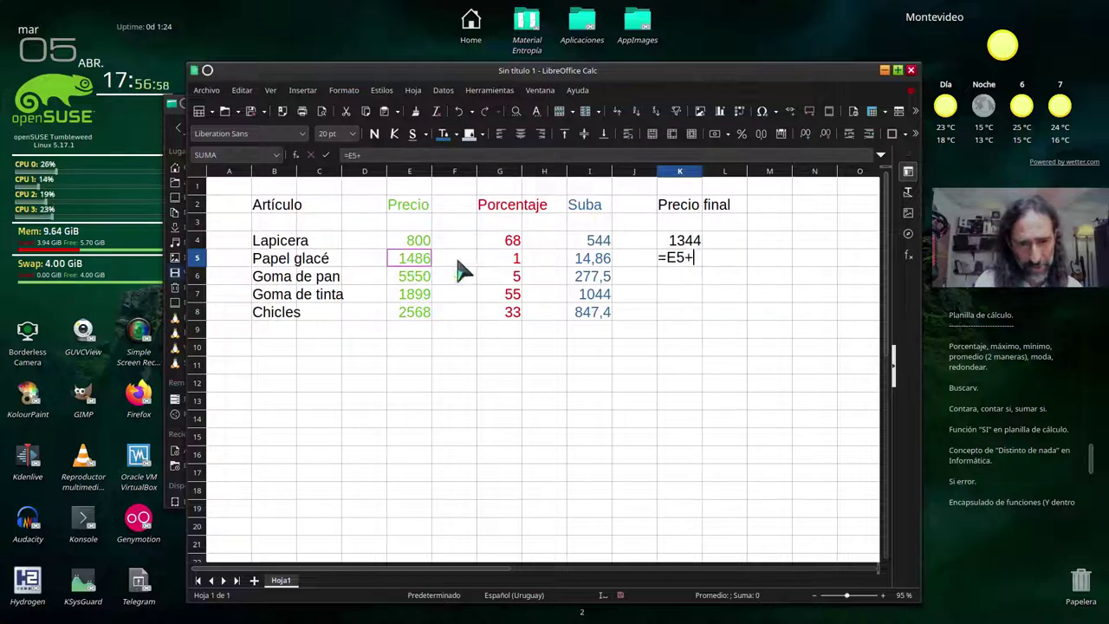
click(588, 270)
key(Return)
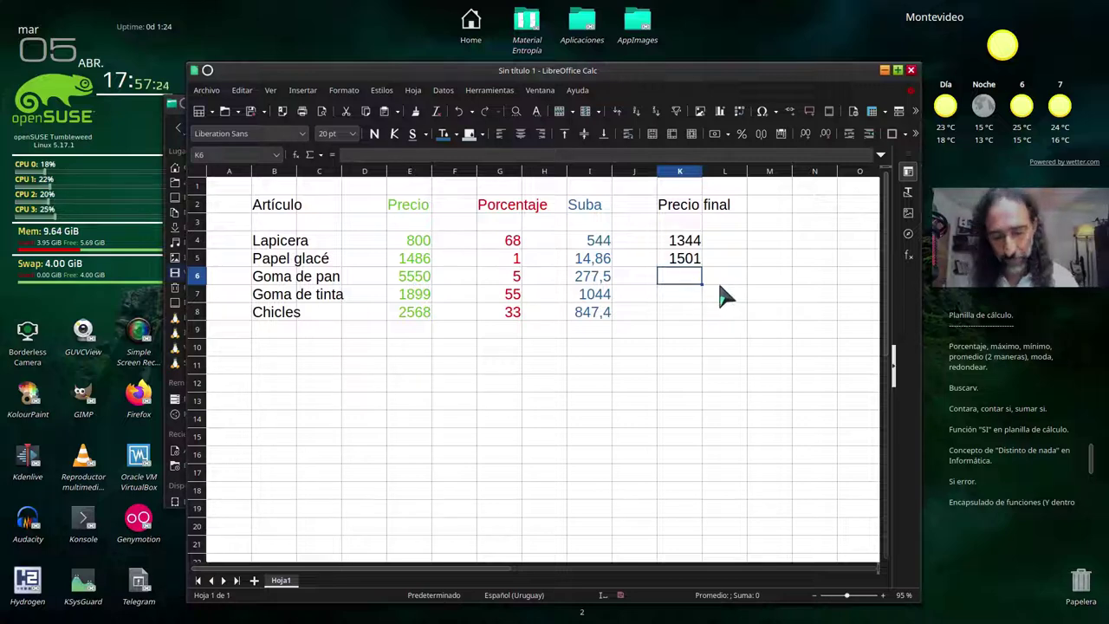
text(=)
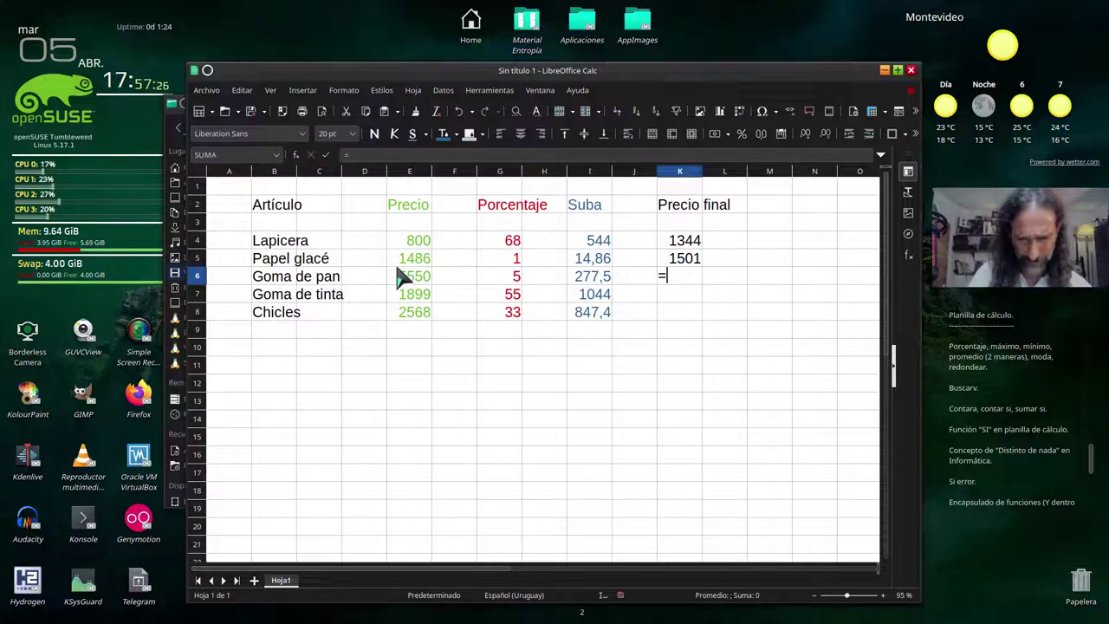
click(409, 281)
text(+)
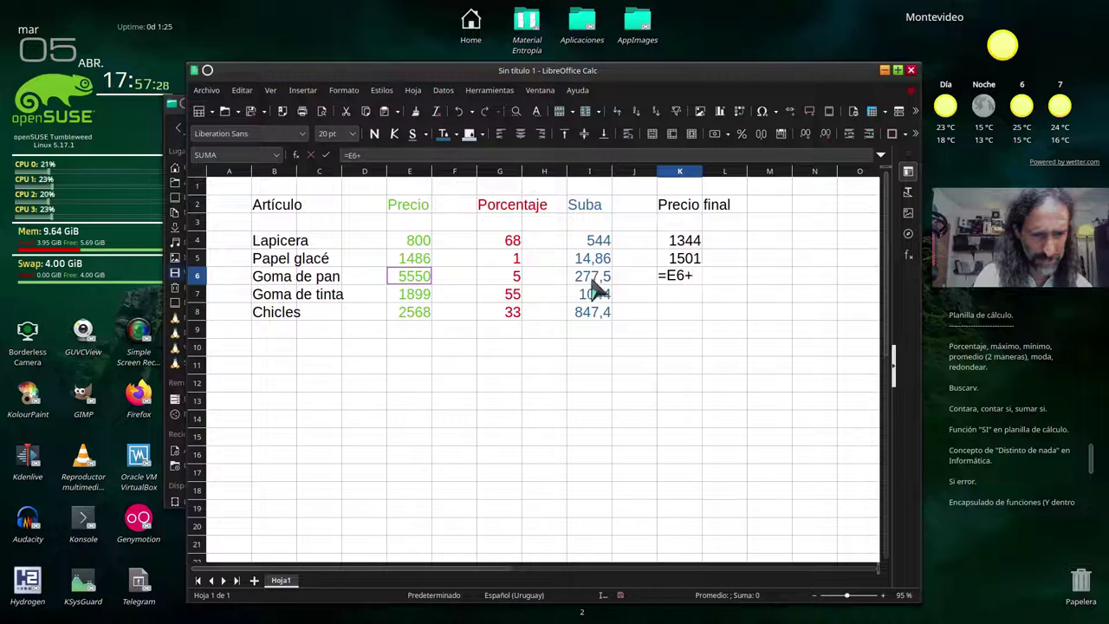
click(596, 282)
key(Return)
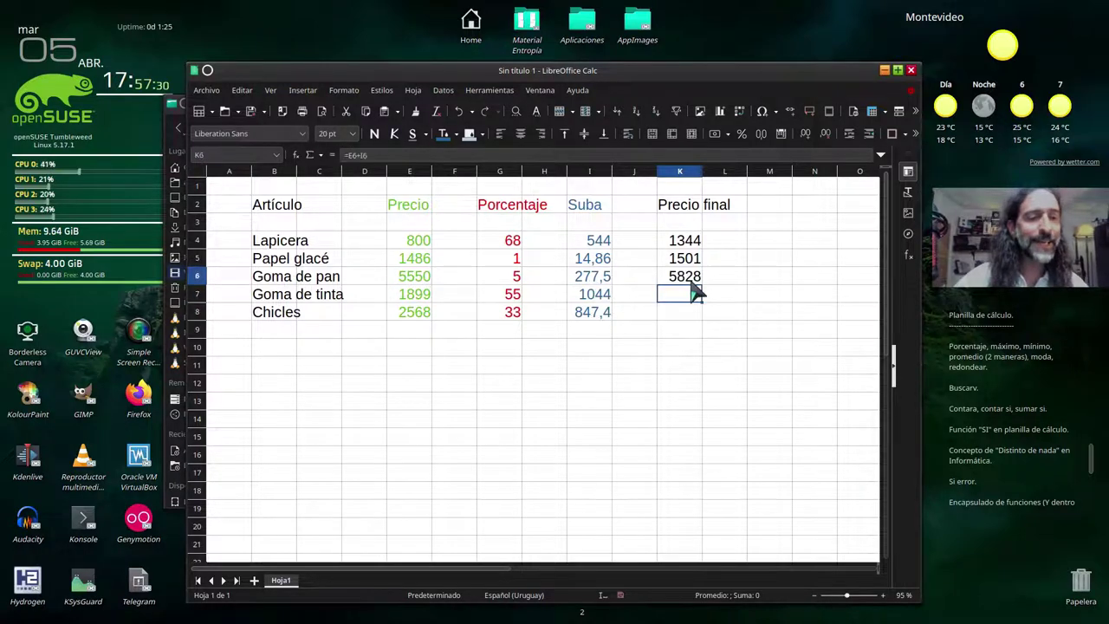
key(Up)
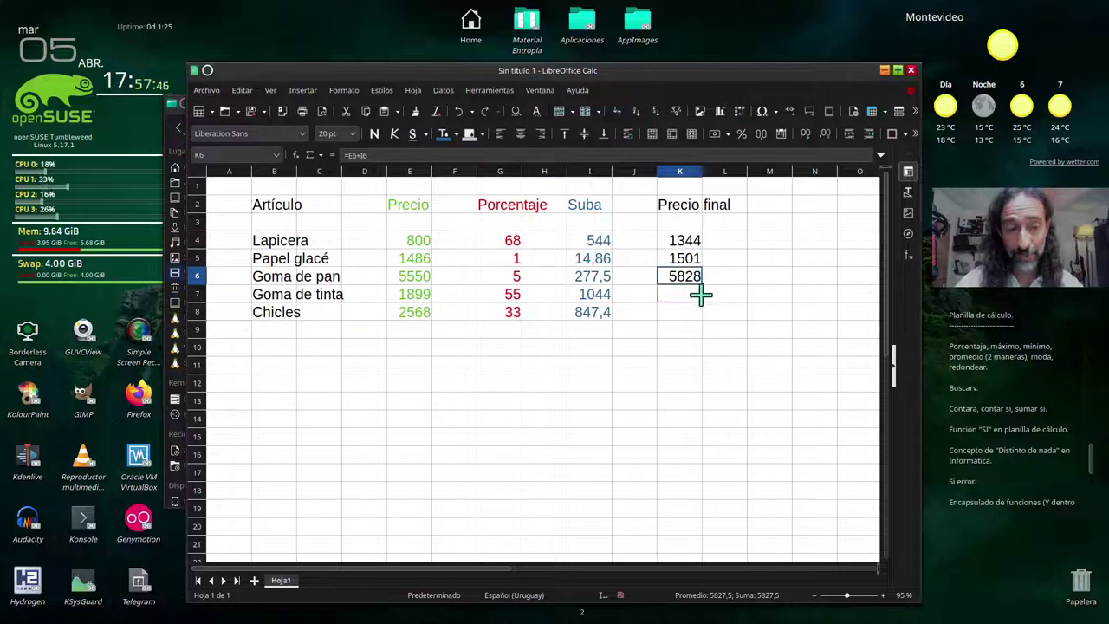
Fill the Precio final formula from K6 down to K8 and check the copied formulas in K7 and K8.
drag(700, 299, 700, 317)
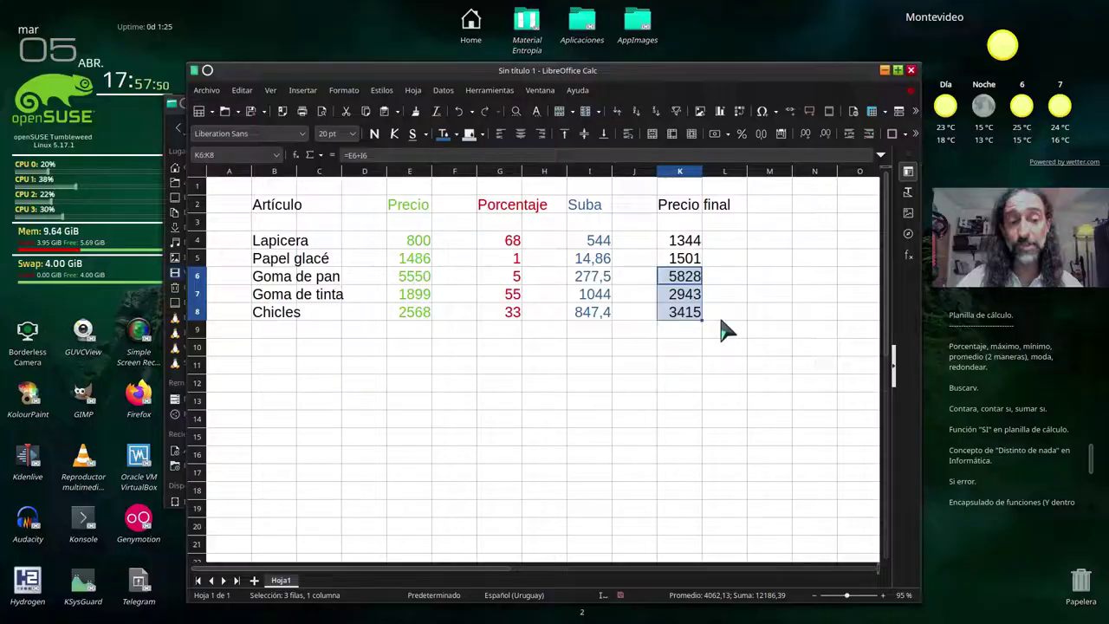
click(721, 320)
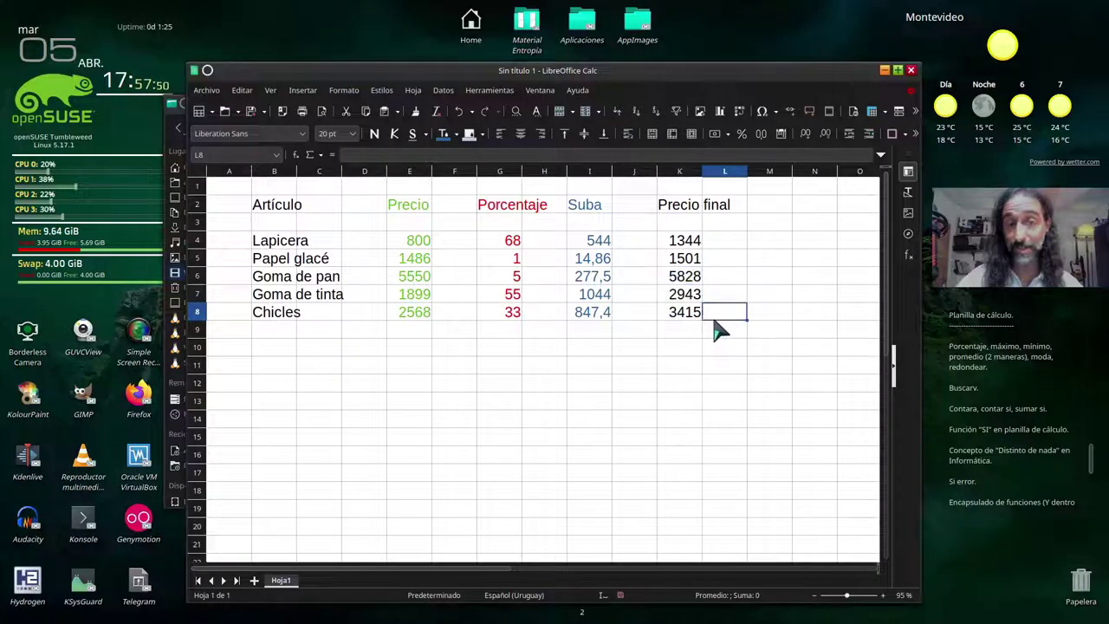
click(689, 295)
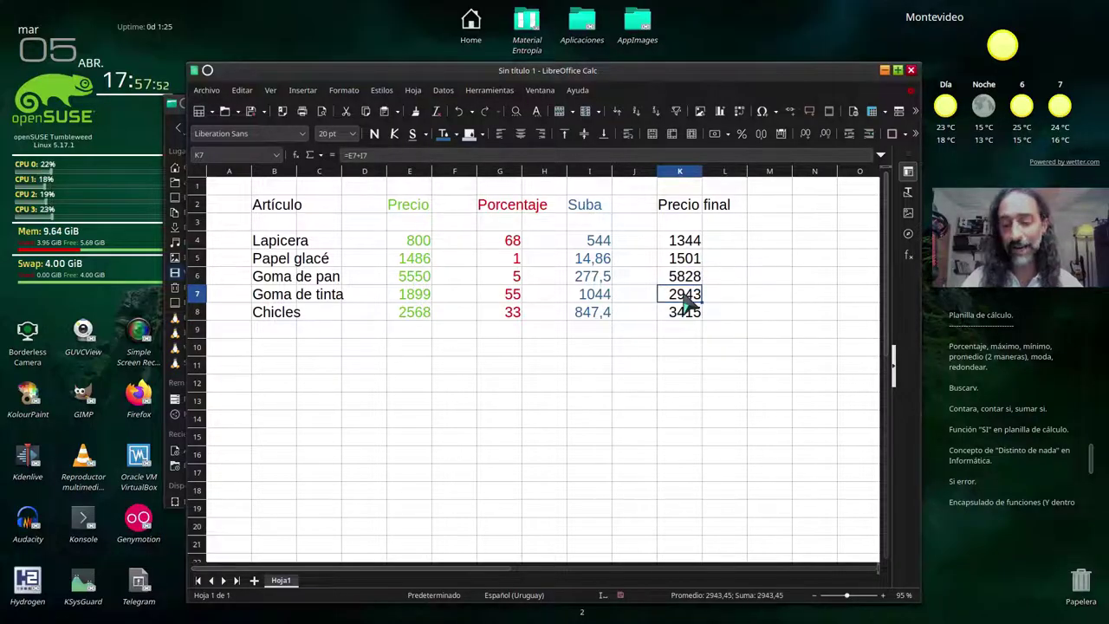
double_click(685, 296)
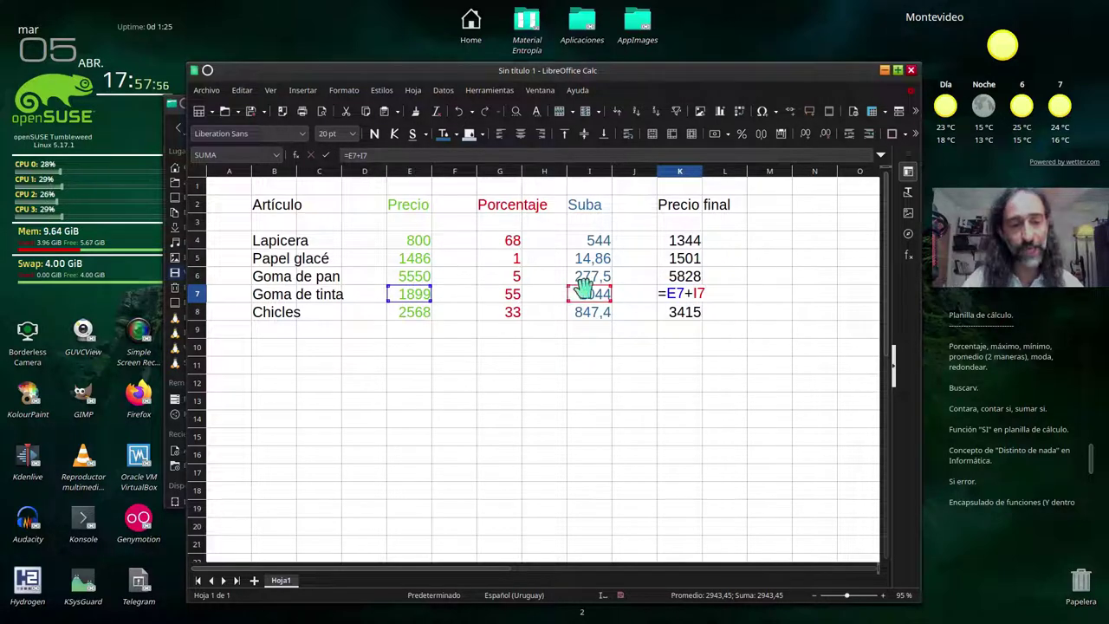
key(Return)
double_click(674, 311)
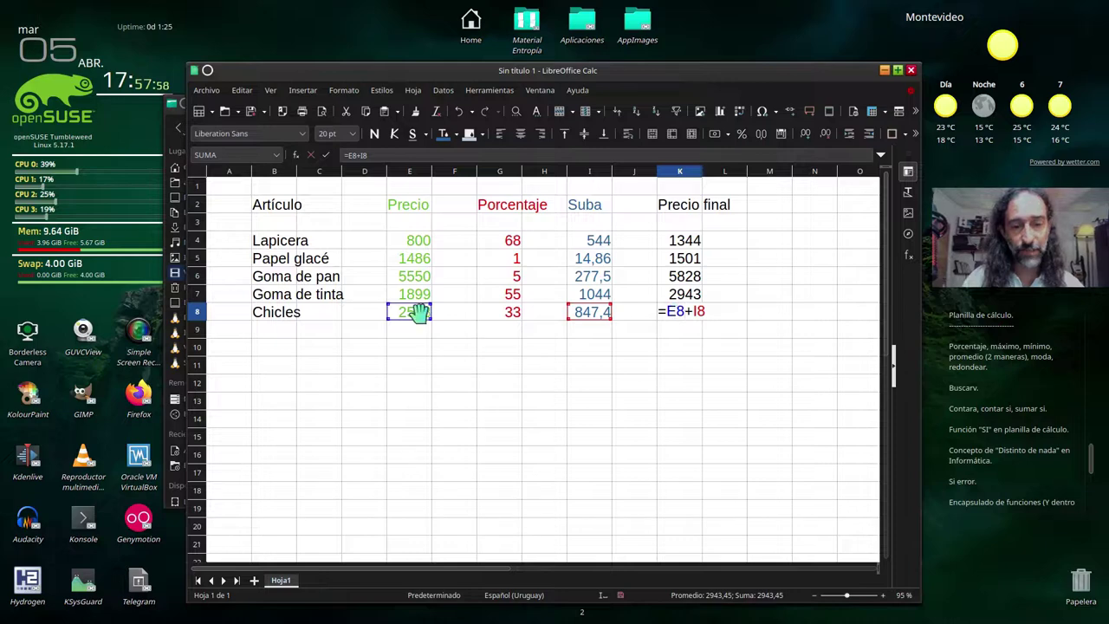
key(Return)
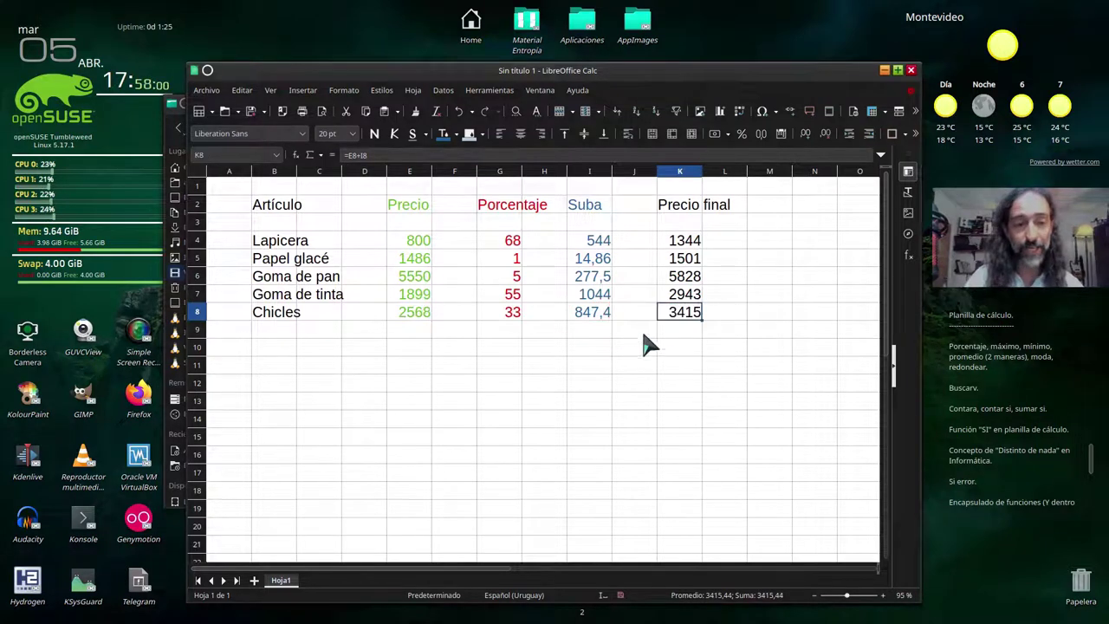
Review the Precio final formulas from K4 down through K7.
click(693, 245)
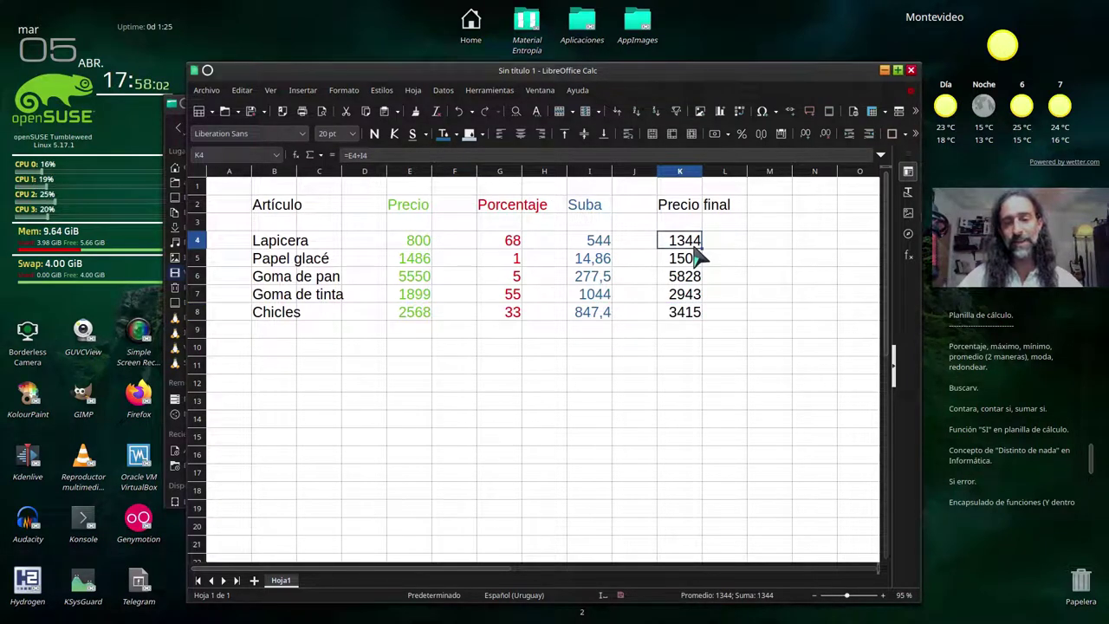
key(Down)
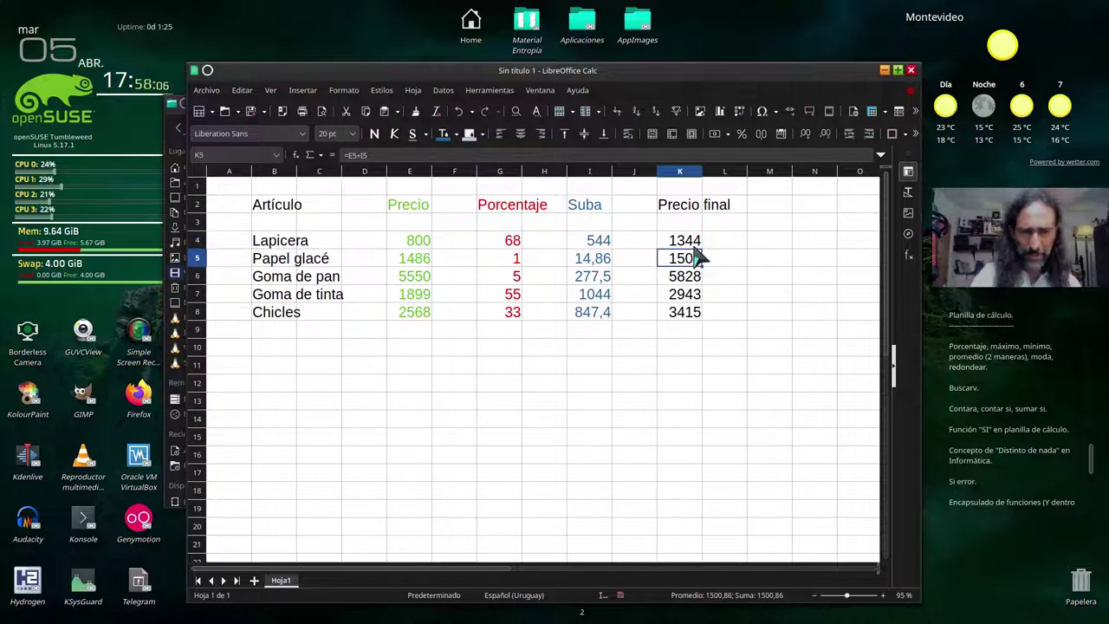
key(Up)
key(Down)
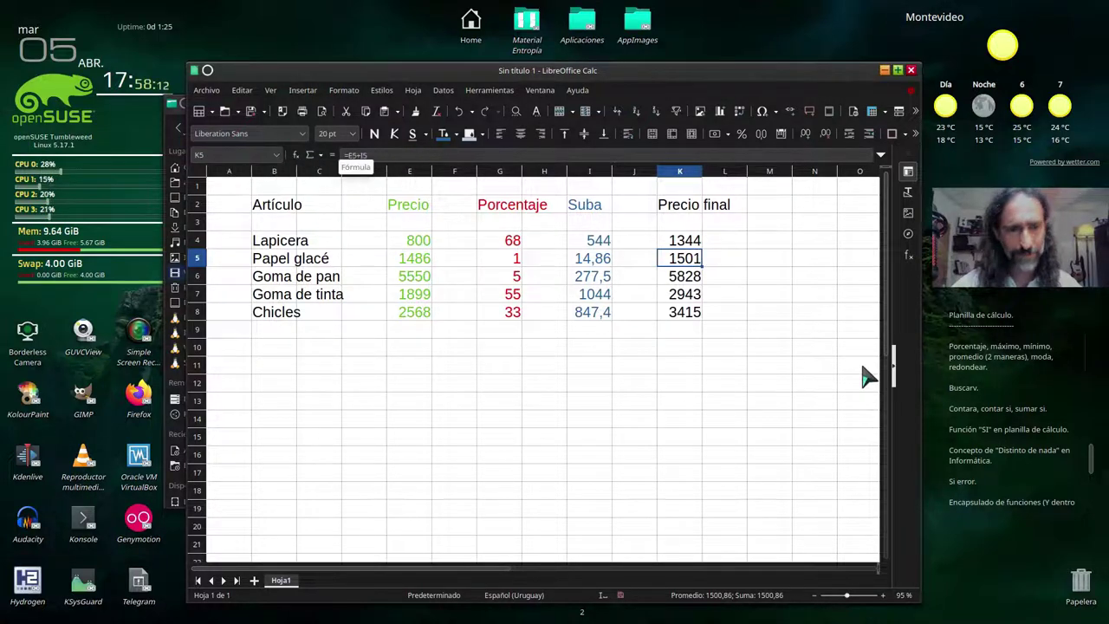
key(Down)
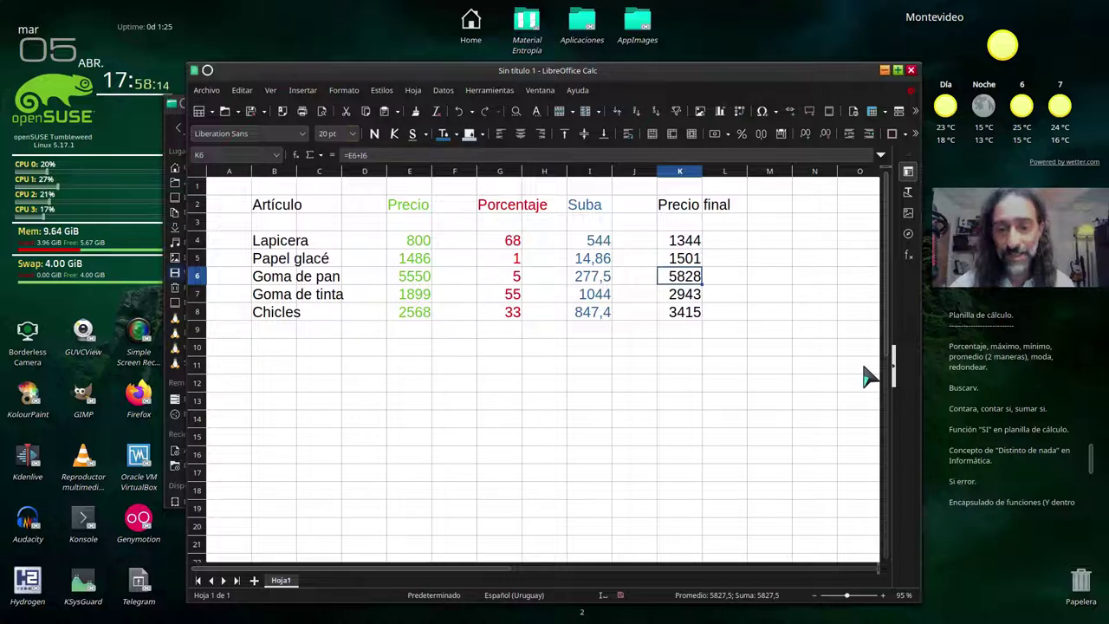
key(Down)
key(Down)
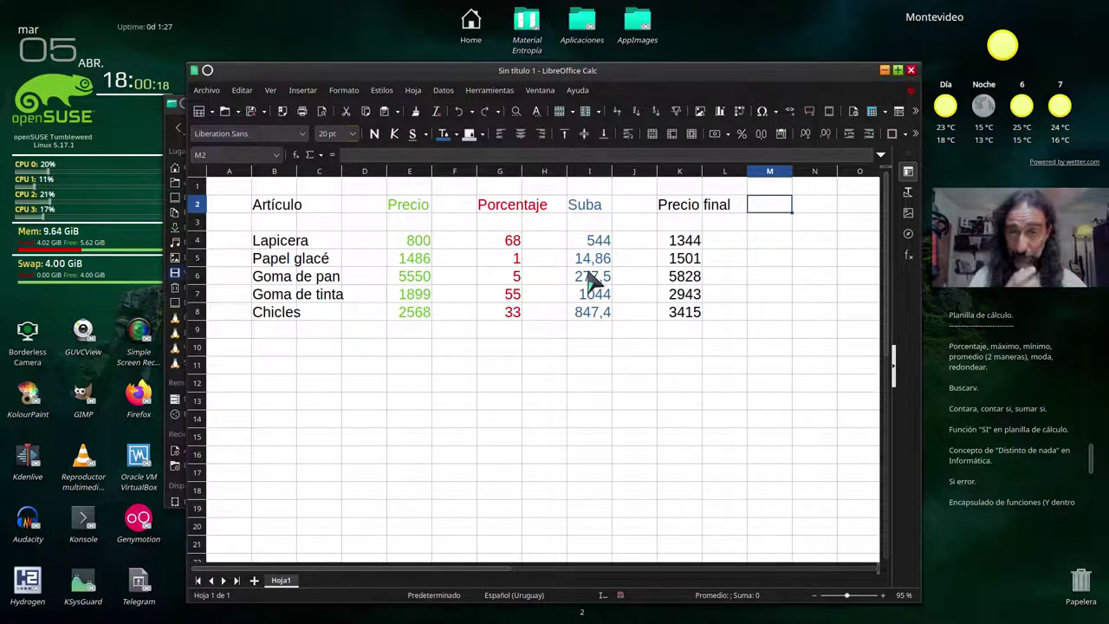
Clear the Porcentaje values in G4:G8 and erase the Suba column with its zeros.
drag(513, 242, 507, 317)
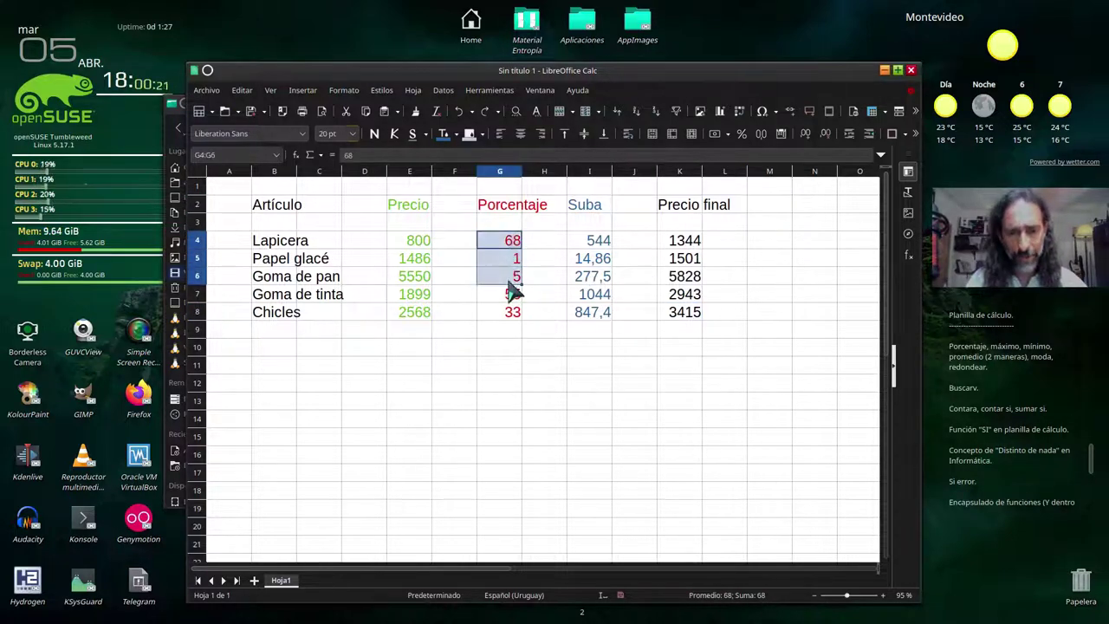
key(Delete)
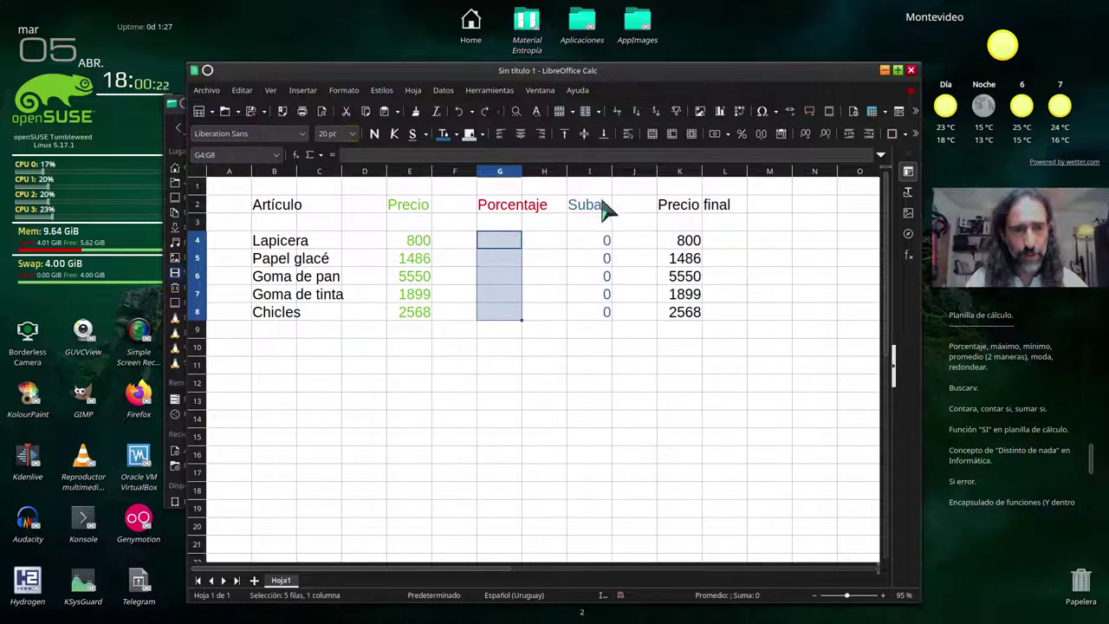
drag(597, 208, 601, 310)
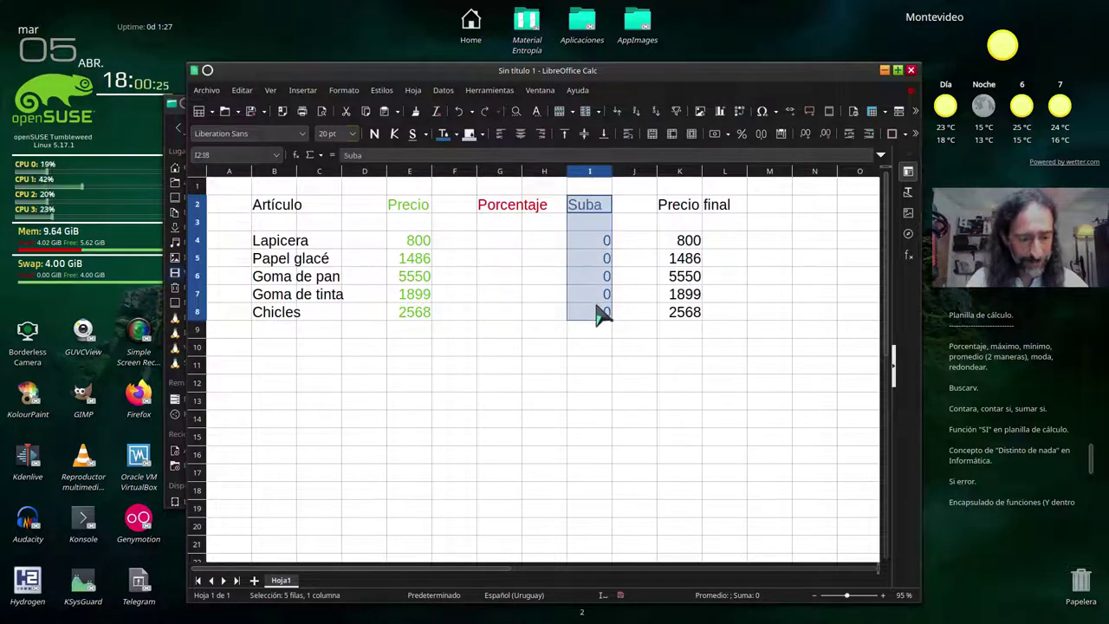
key(Delete)
Enter Porcentaje values 70, 80, 90, 78 and 88 into G4:G8.
click(506, 240)
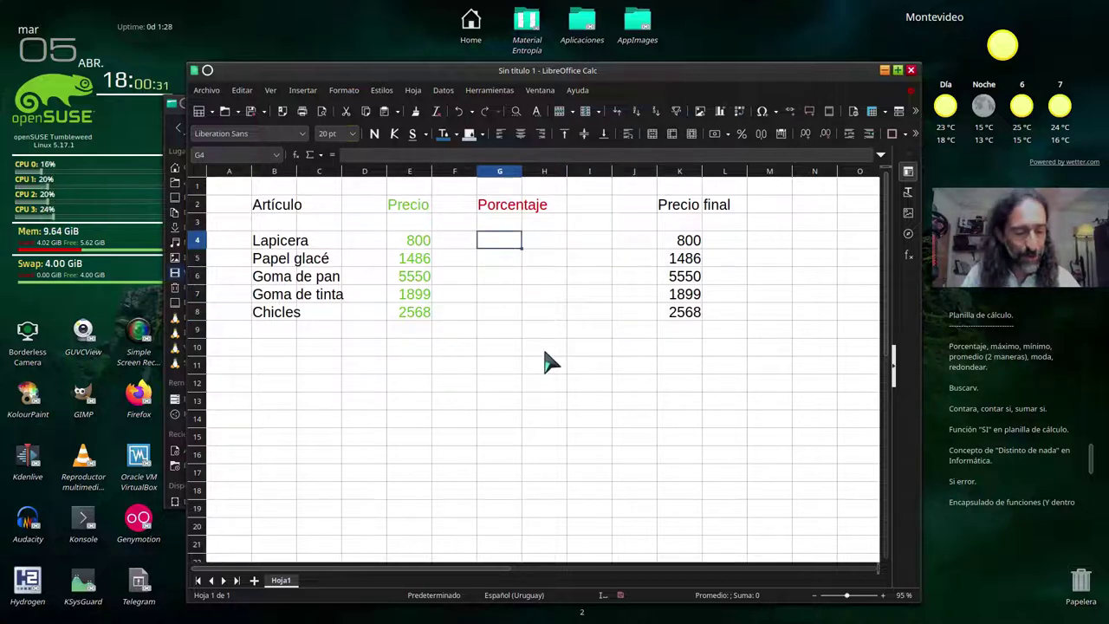
text(70)
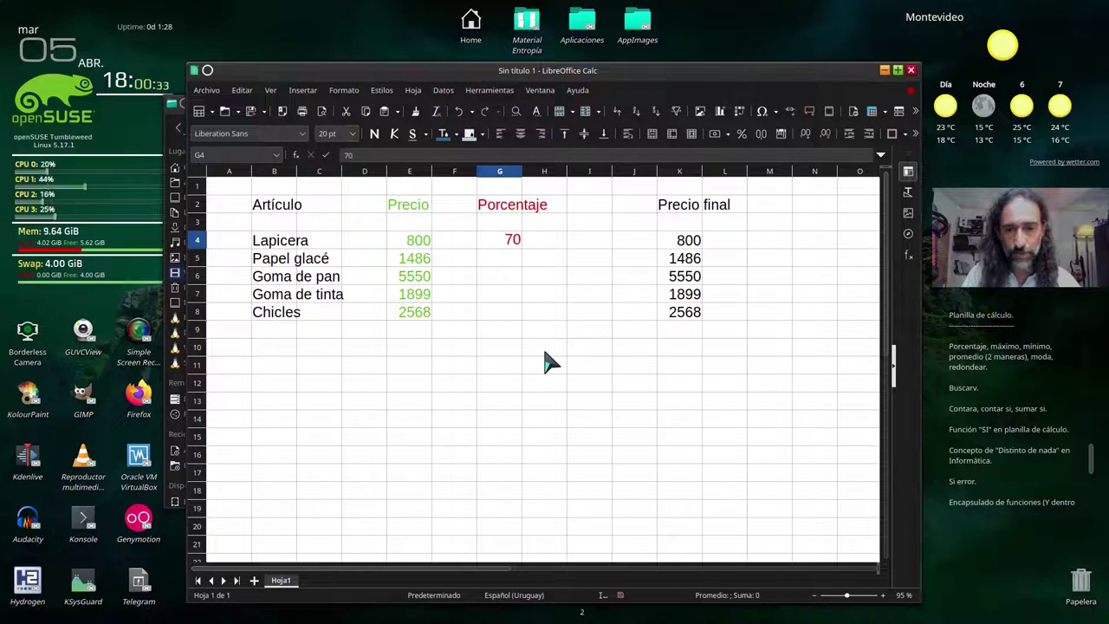
key(Return)
text(8)
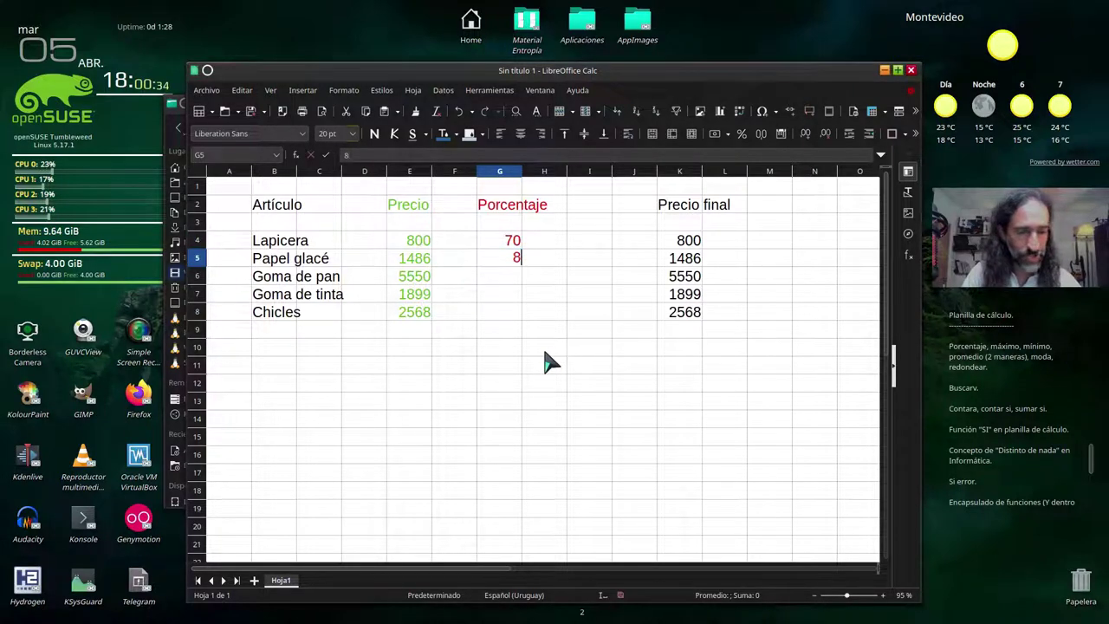
text(0)
key(Return)
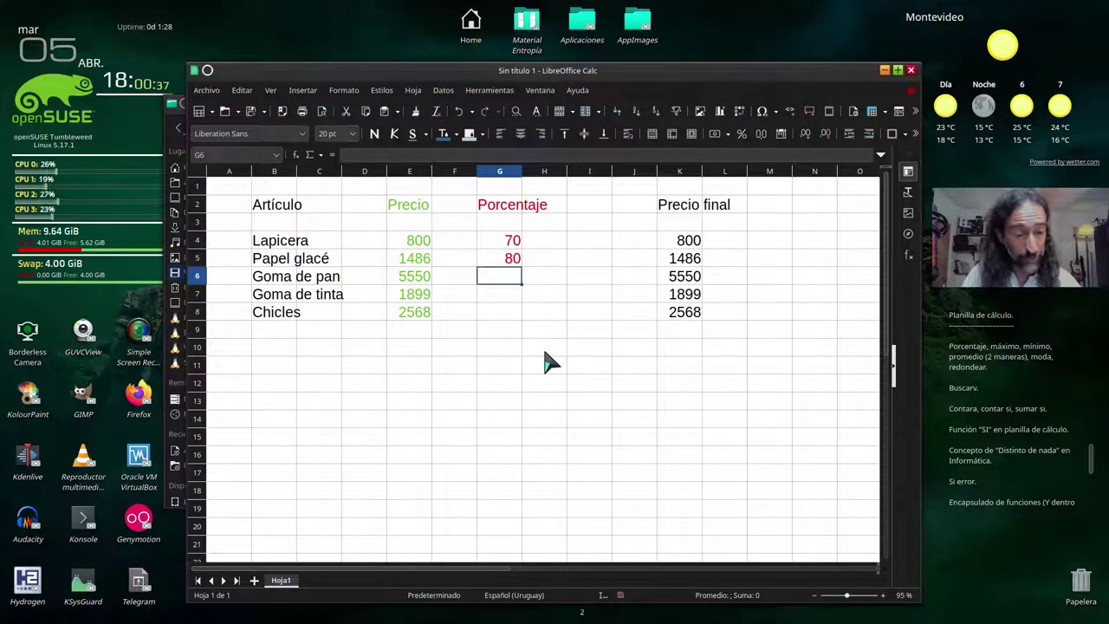
text(90)
key(Return)
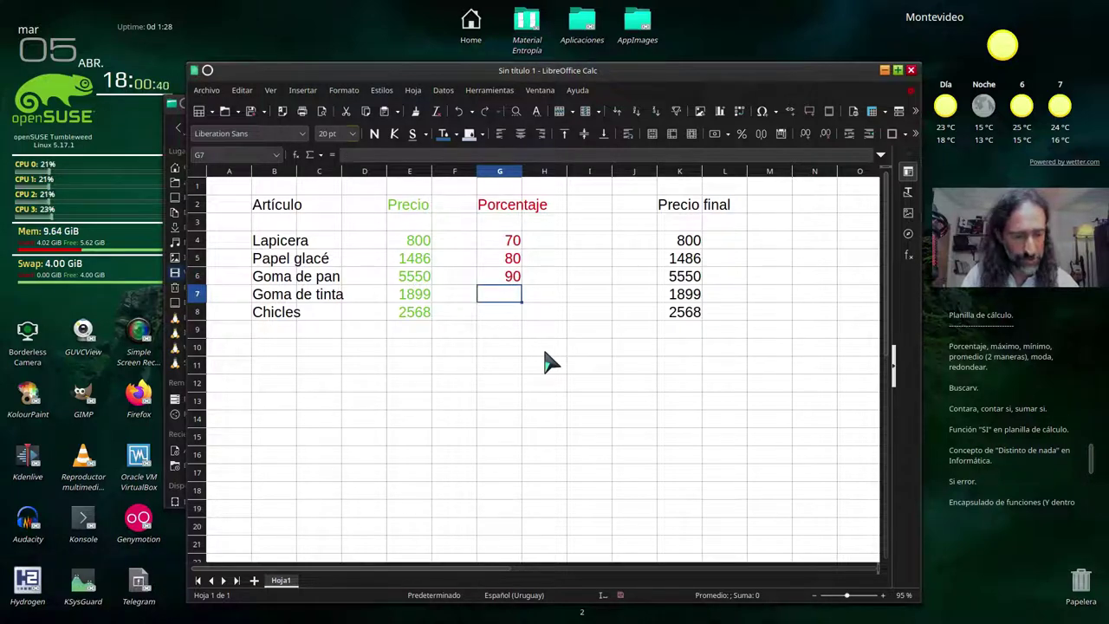
text(78)
key(Return)
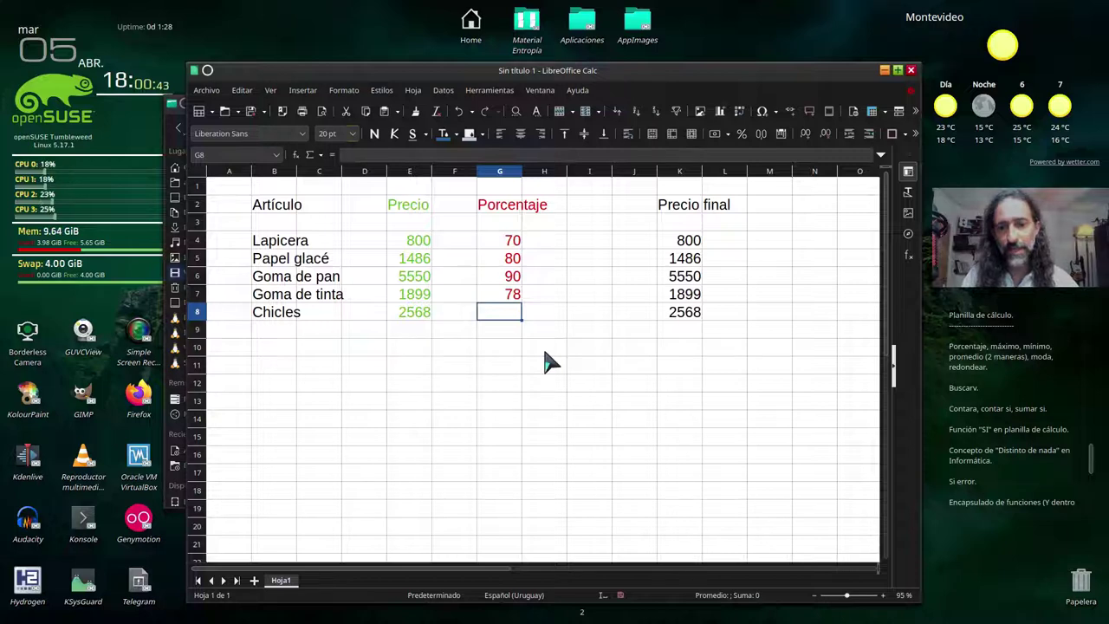
text(88)
key(Return)
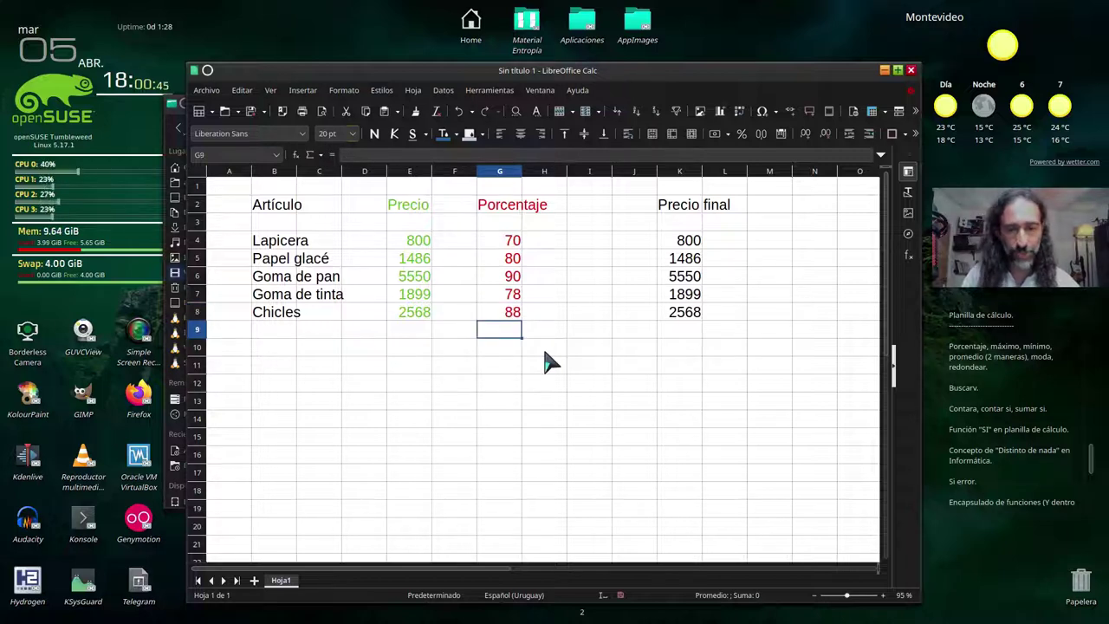
Head column I as 'Descuento' and delete the old Precio final values in K4:K8.
click(598, 207)
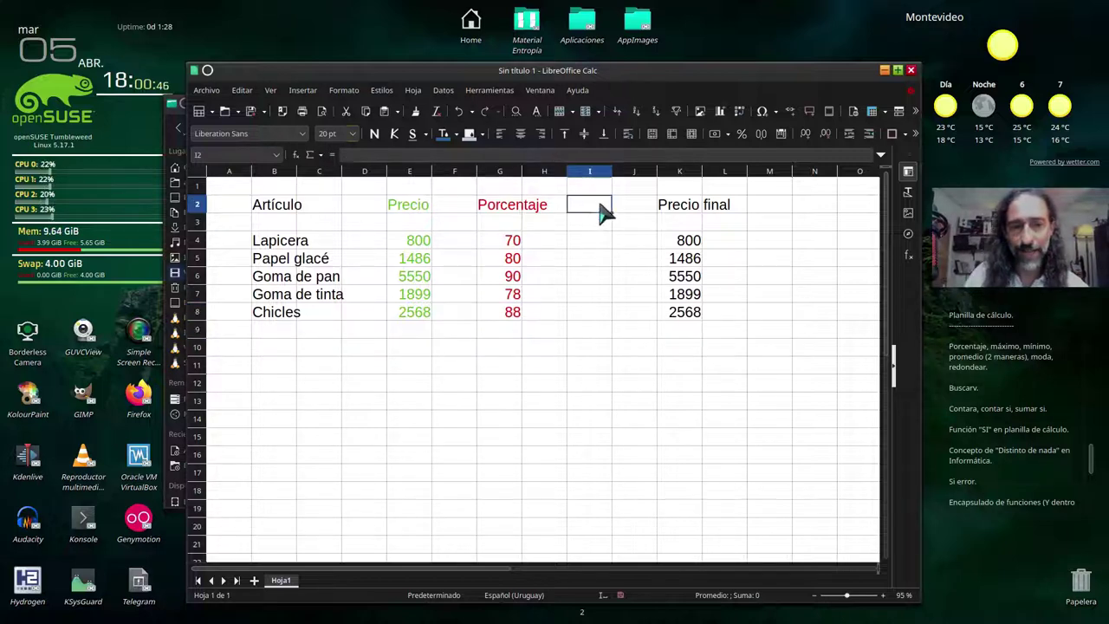
text(De)
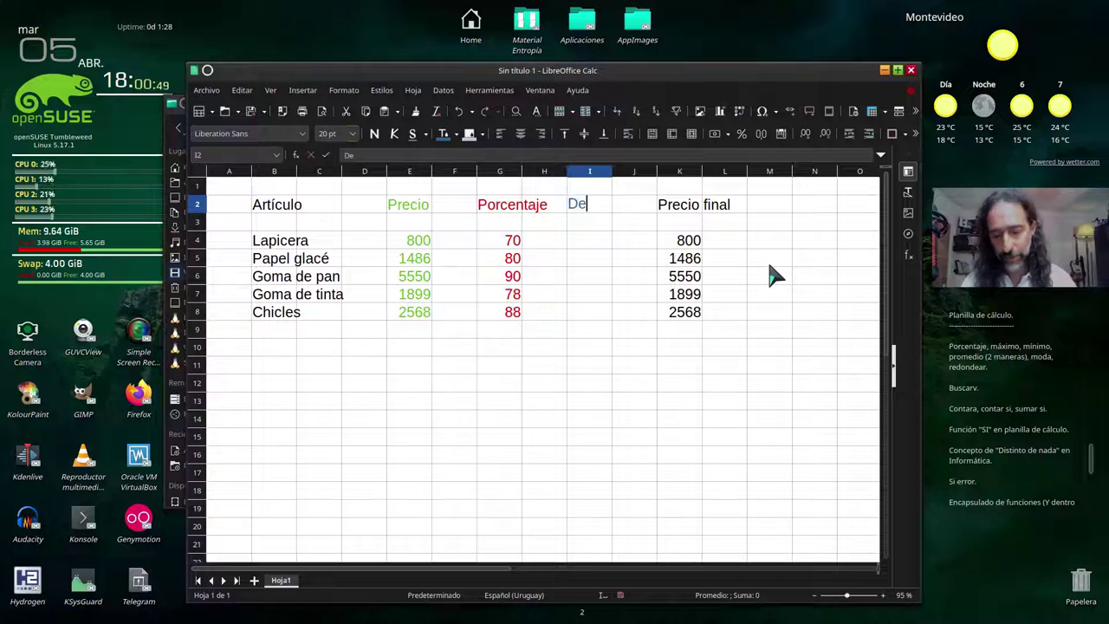
text(scuento)
key(Return)
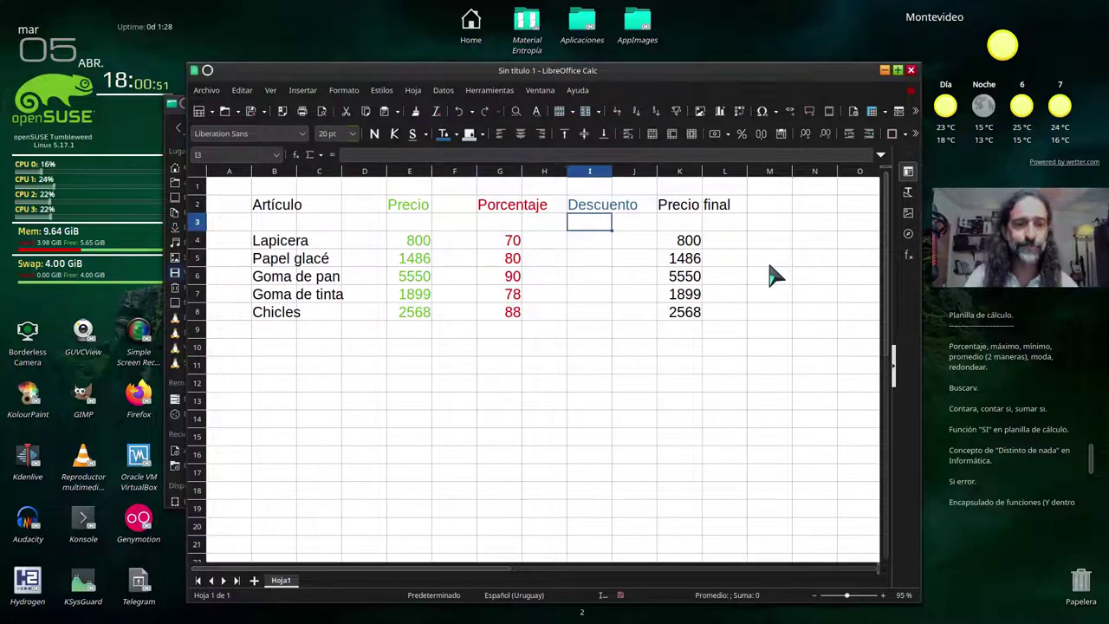
click(586, 244)
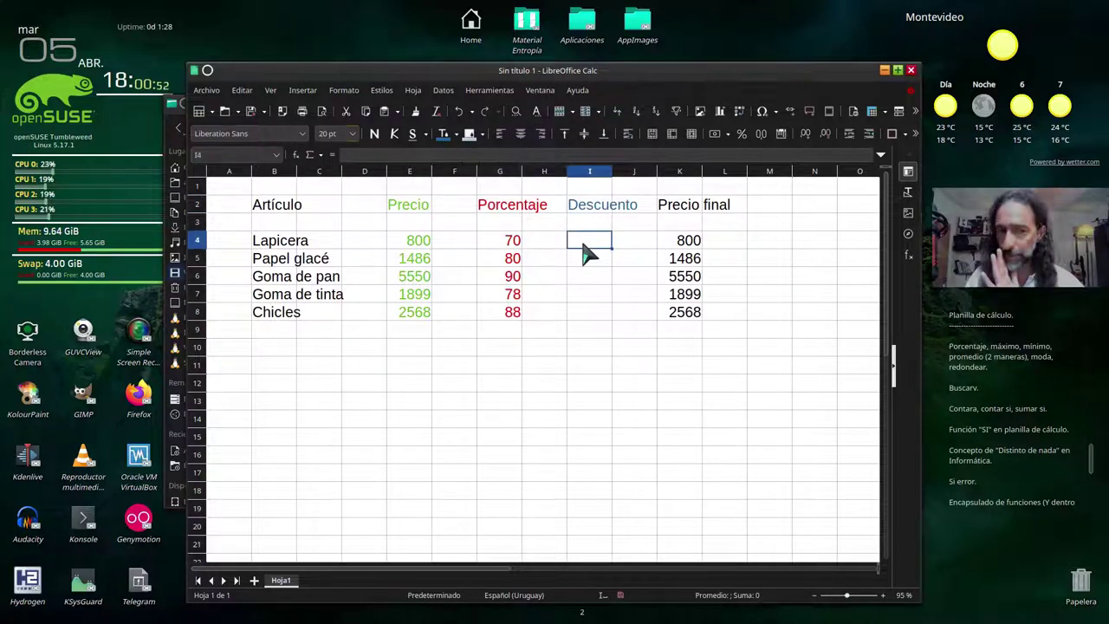
drag(693, 244, 693, 328)
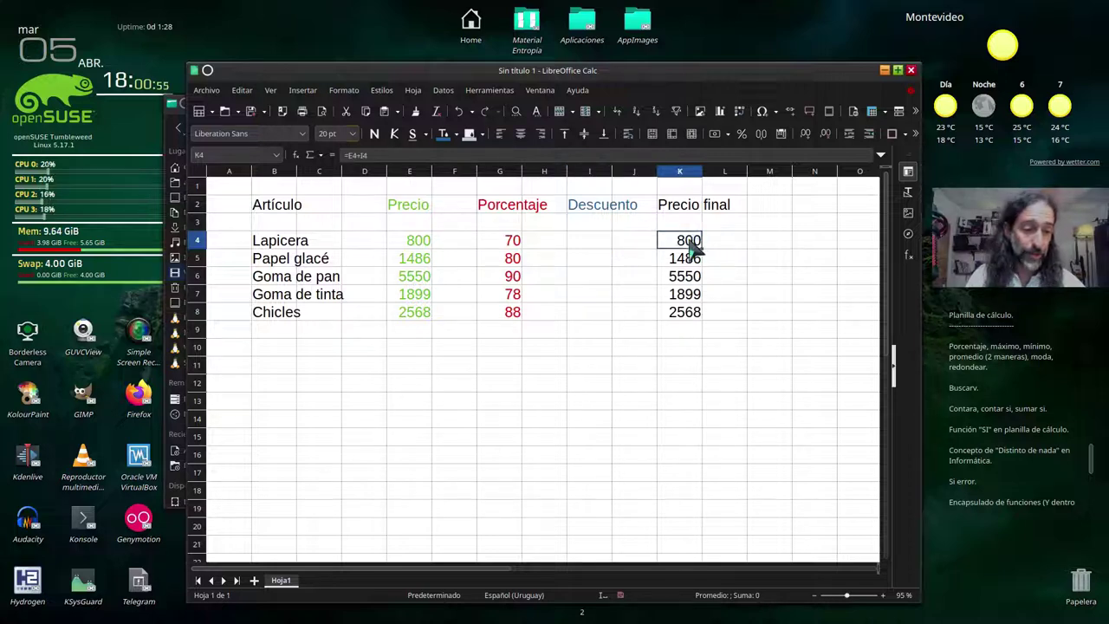
key(Delete)
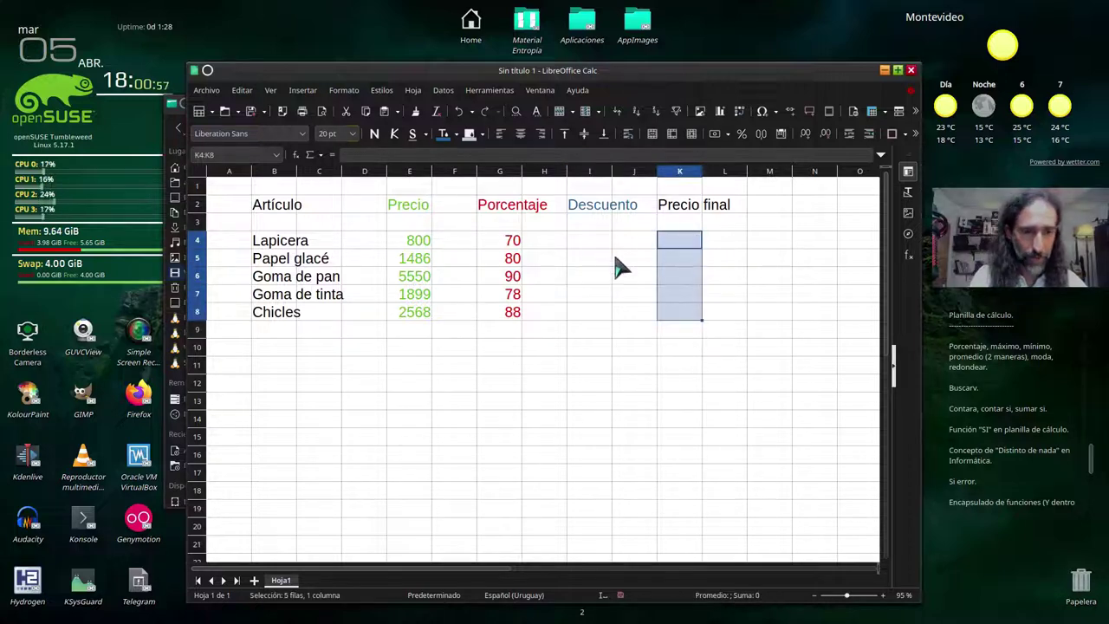
Enter the Lapicera discount formula =E4*G4% in I4.
click(587, 246)
text(=)
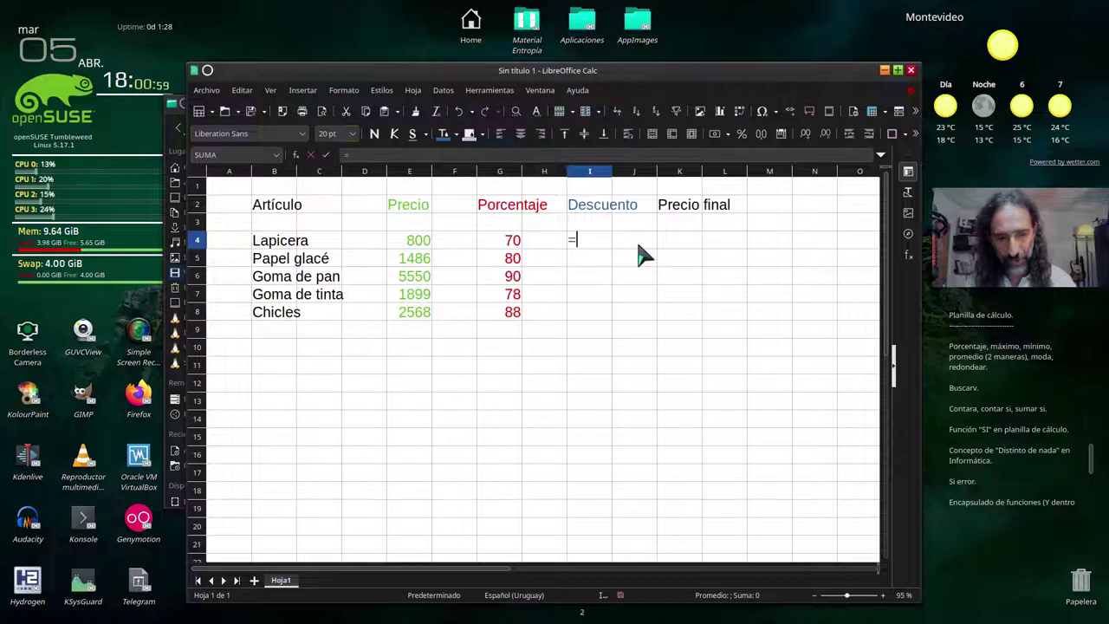
click(420, 246)
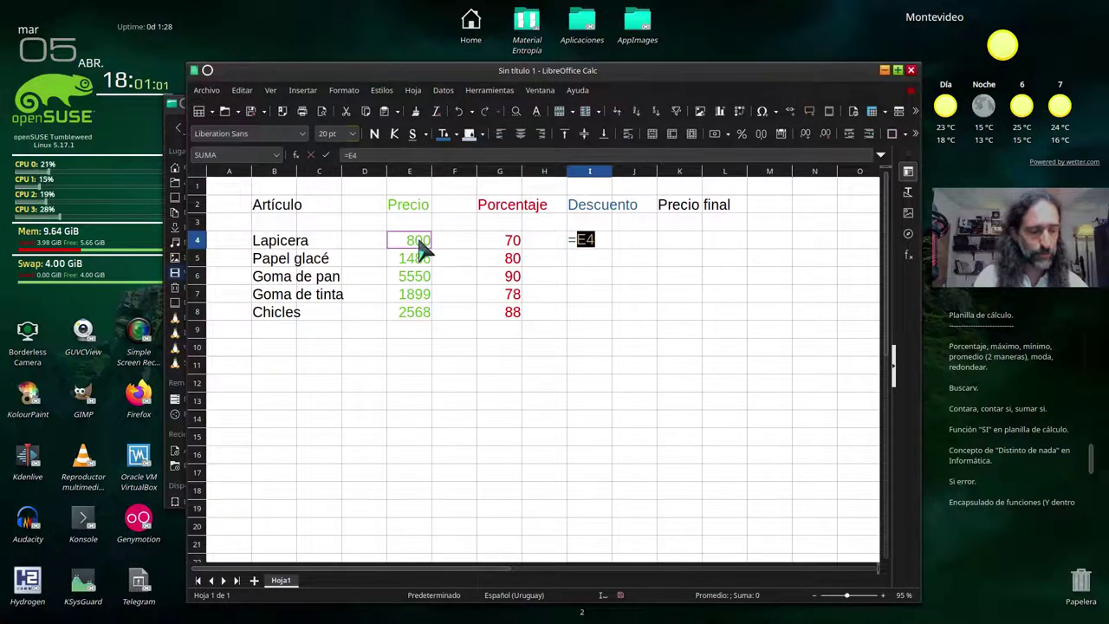
text(*)
click(500, 247)
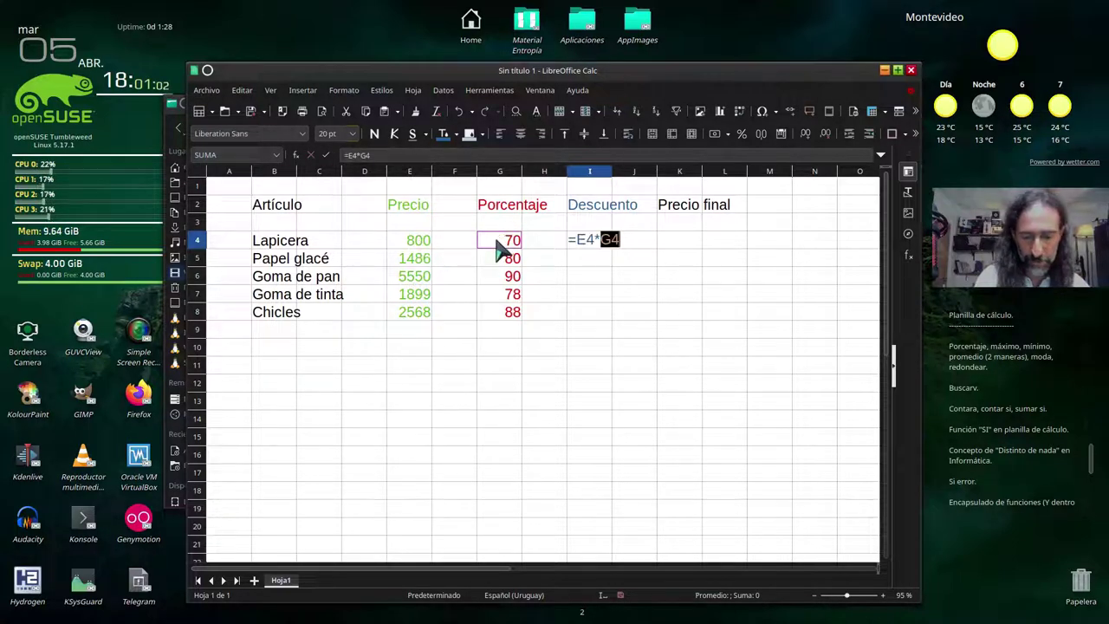
text(%)
key(Return)
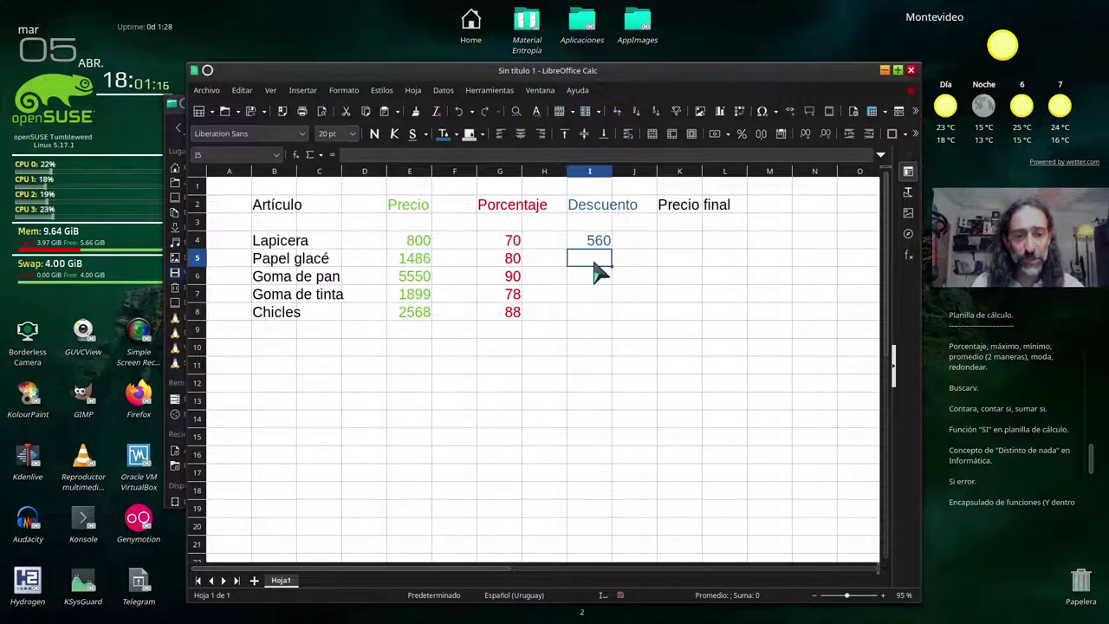
Enter =E5*G5% in I5 and fill it down to I8 for the remaining discounts.
text(=)
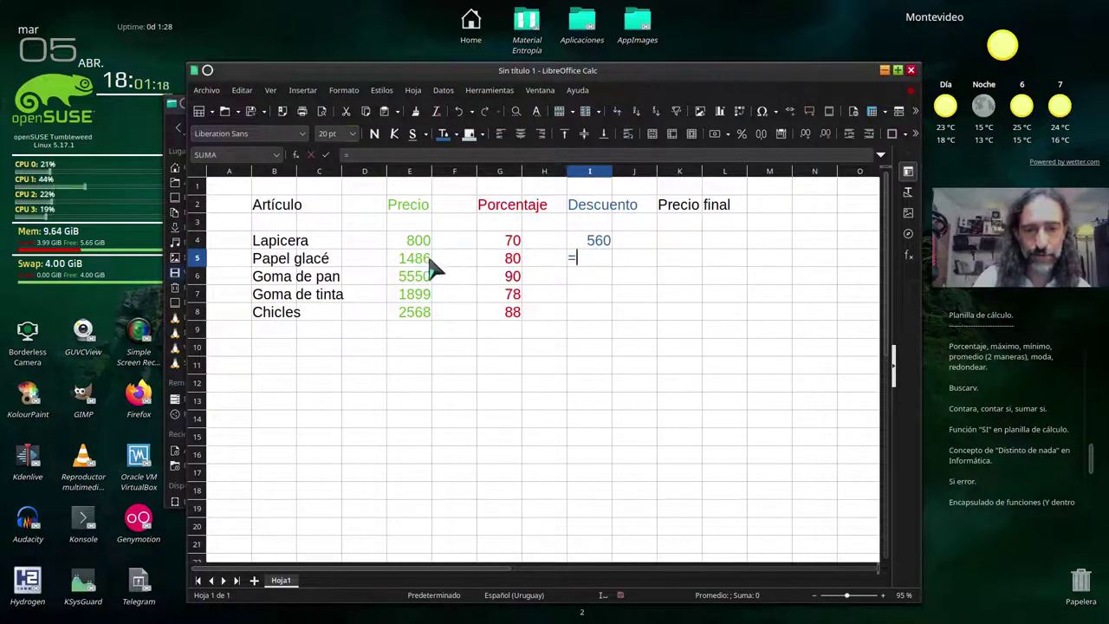
click(423, 265)
text(*)
click(498, 259)
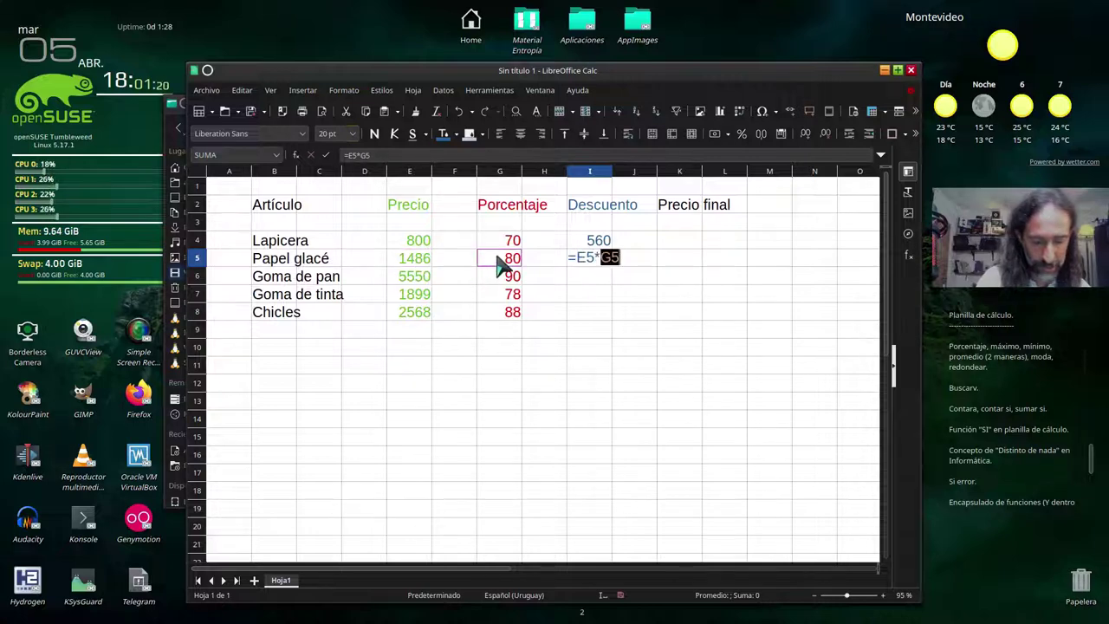
text(%)
key(Return)
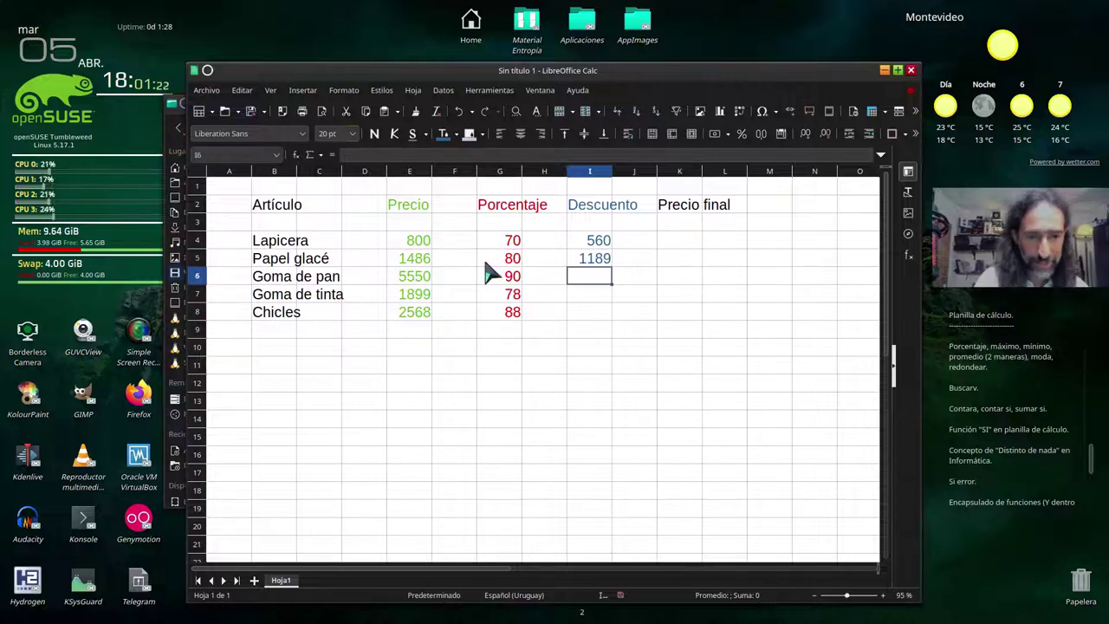
click(602, 262)
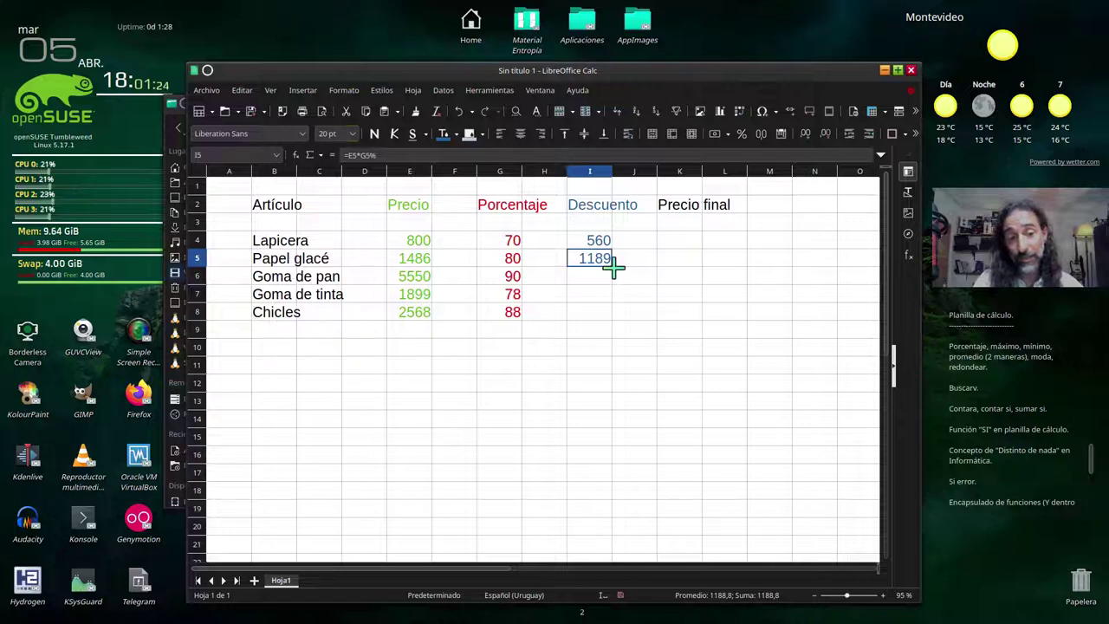
drag(612, 269, 615, 319)
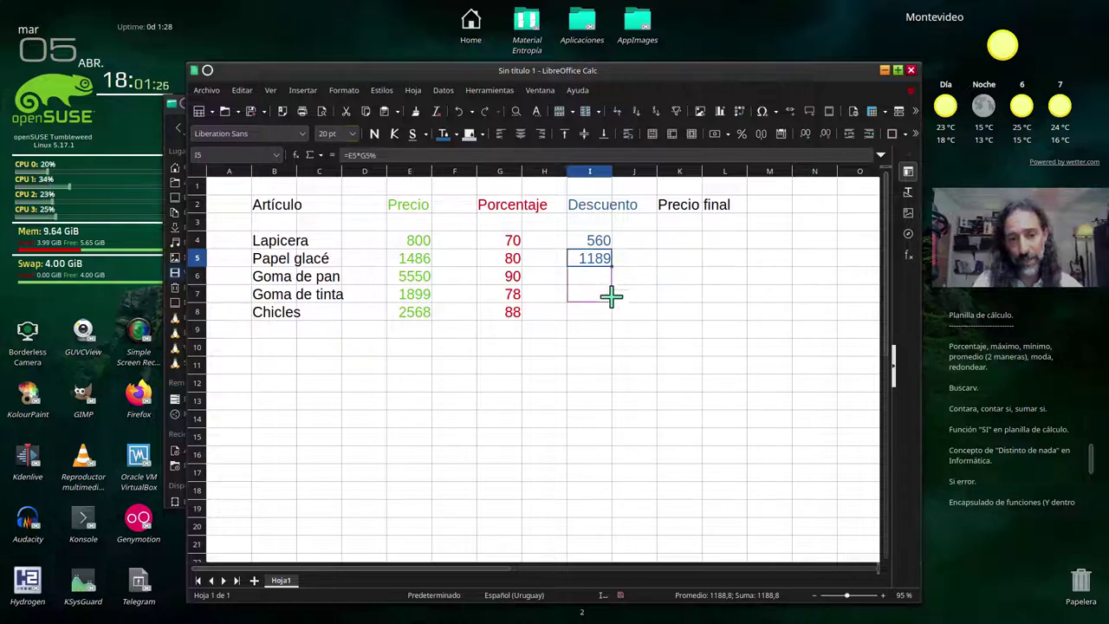
click(648, 330)
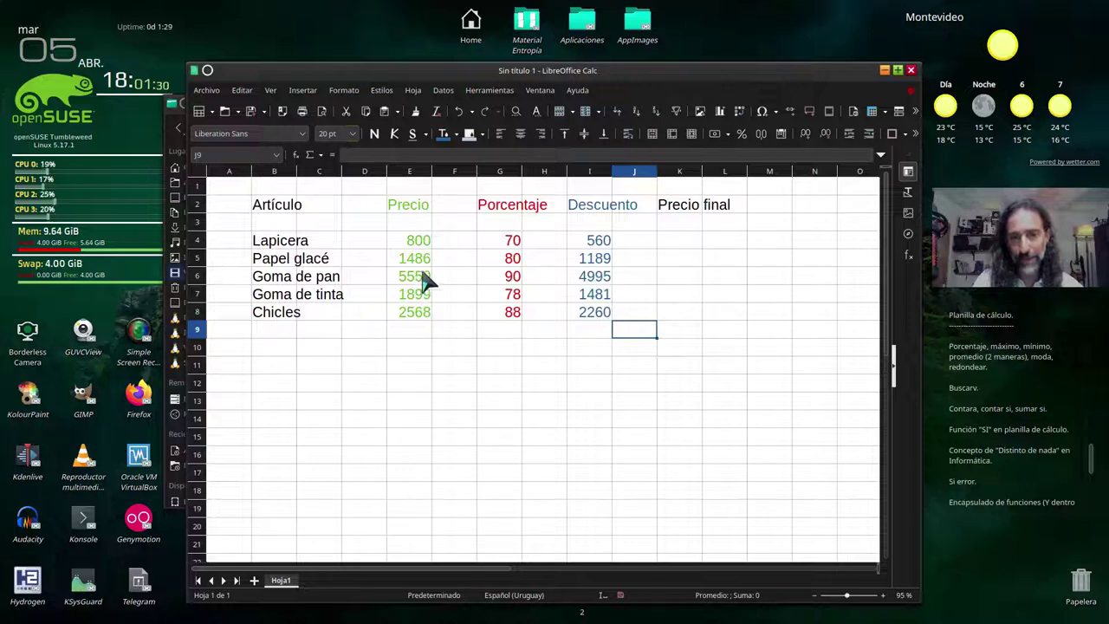
click(695, 242)
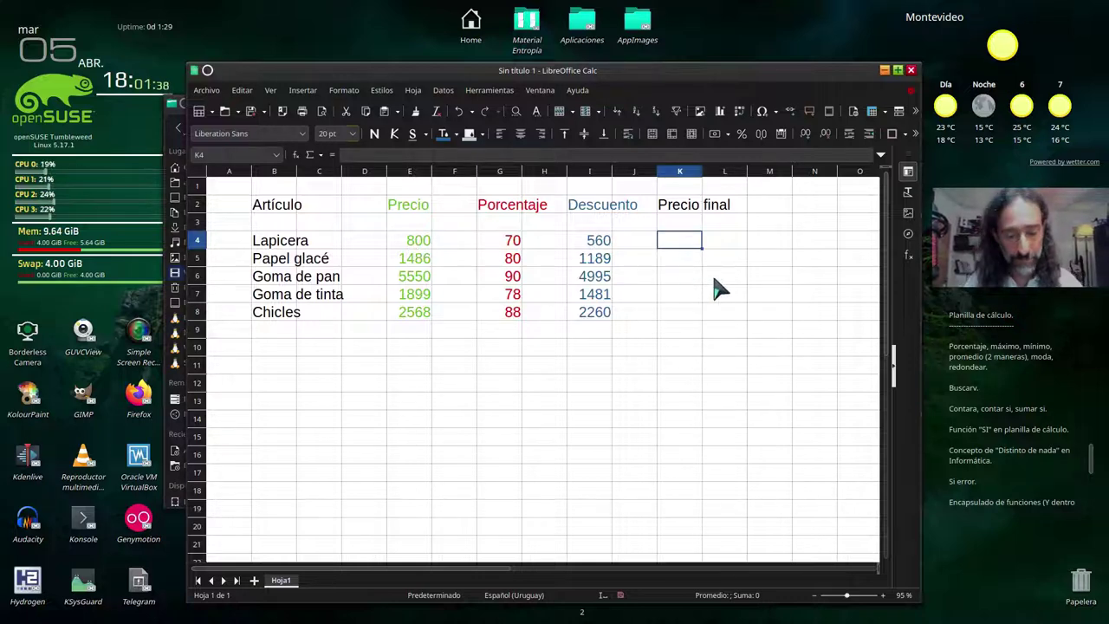
Enter =E4-I4 in K4 and fill it to K8, giving 240, 297,2, 555, 417,8, 308,2.
text(=)
click(415, 245)
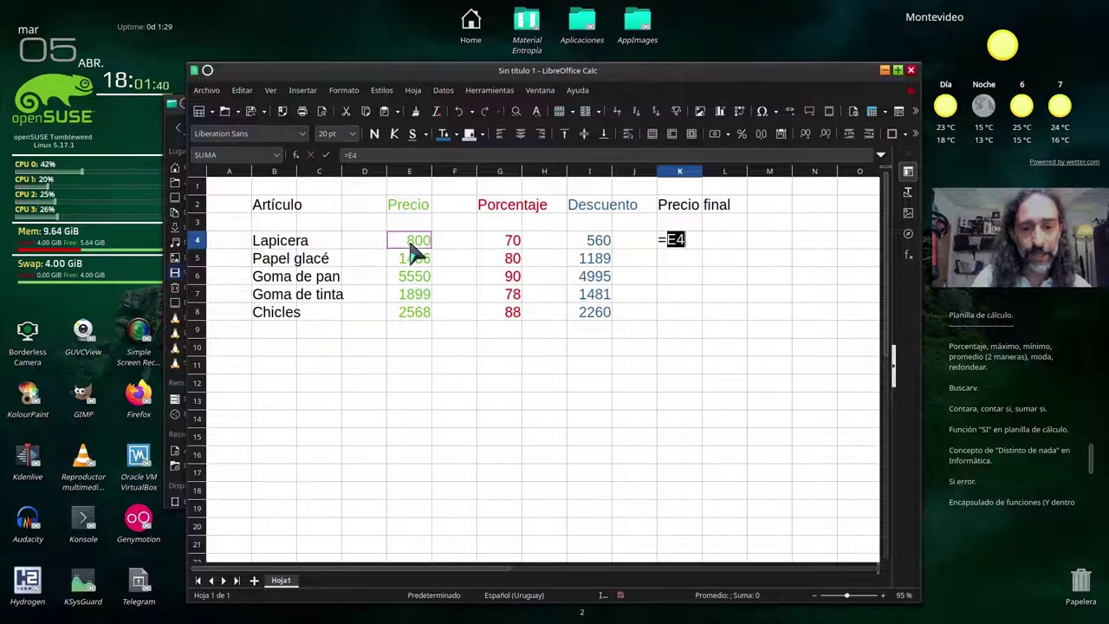
text(-)
click(578, 246)
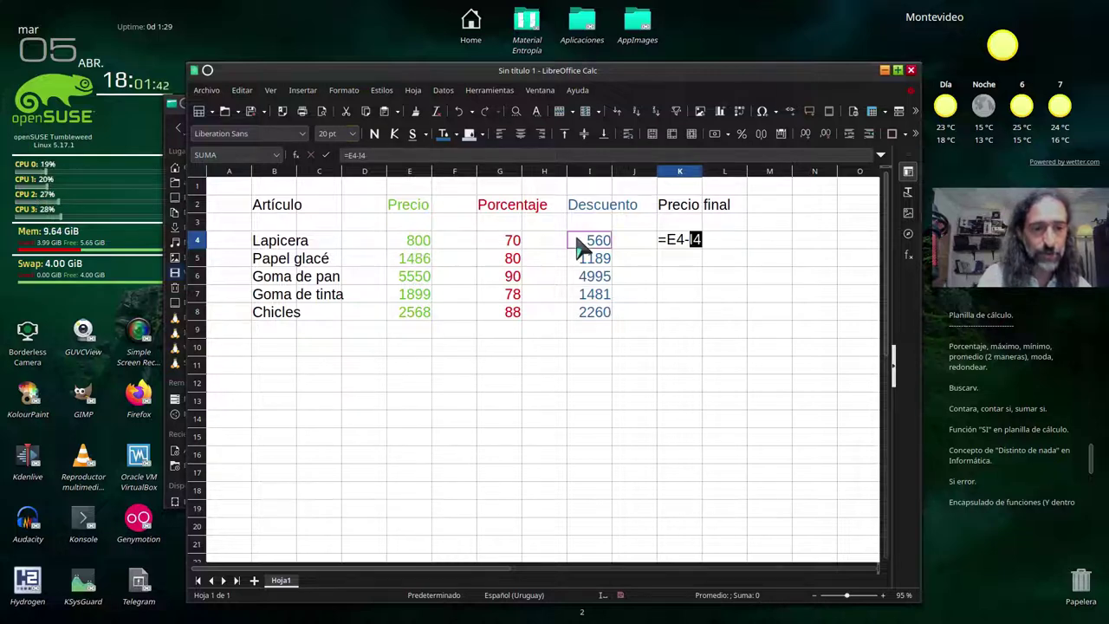
key(Return)
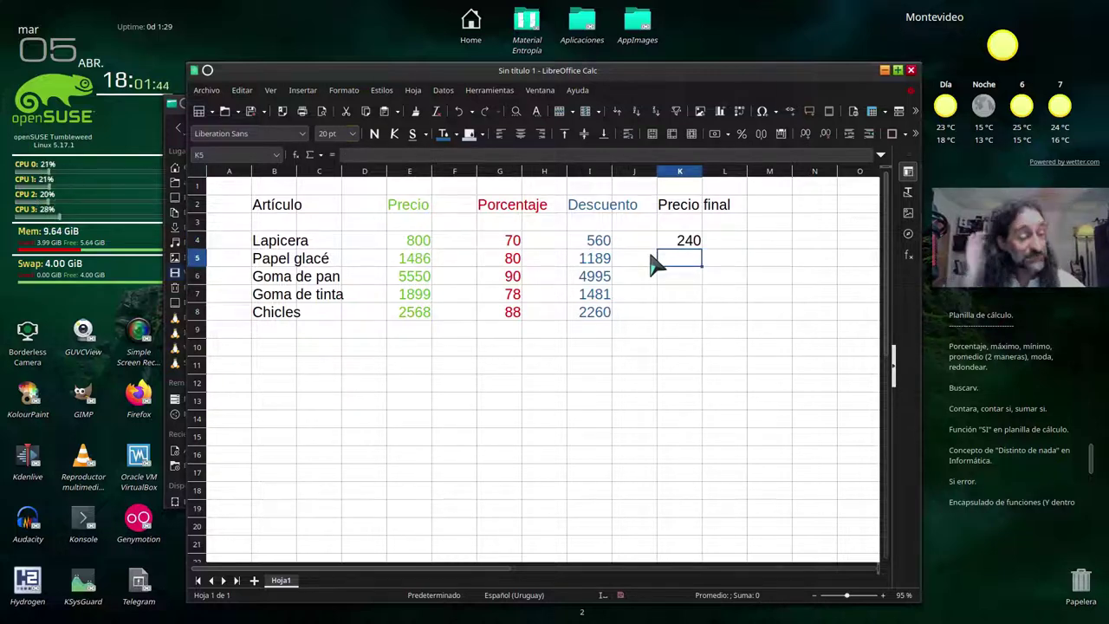
click(689, 248)
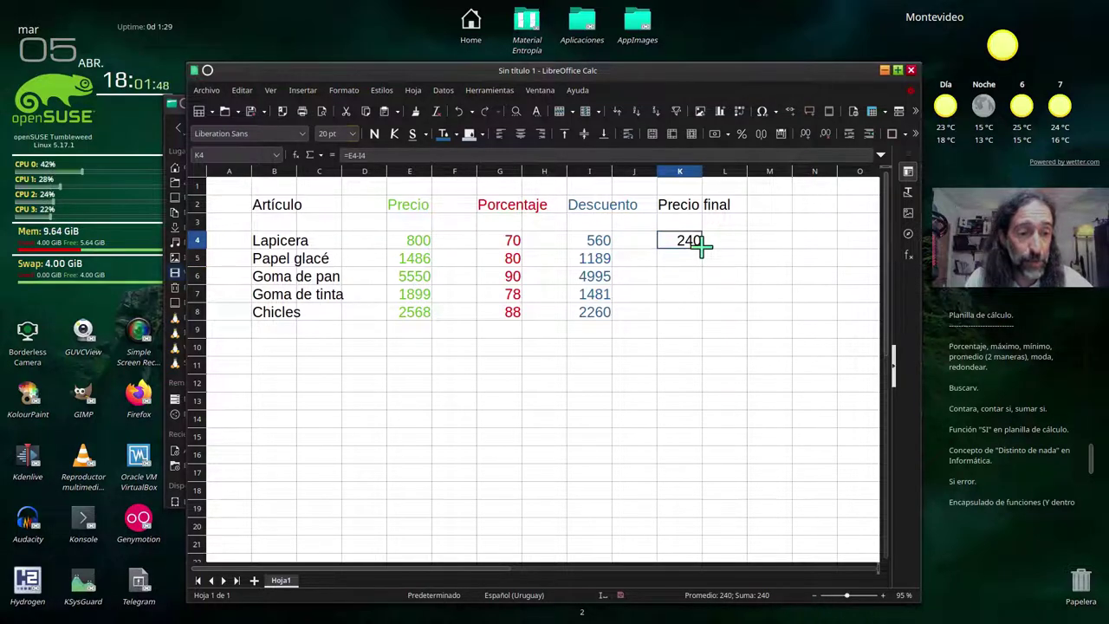
drag(702, 248, 702, 317)
click(698, 366)
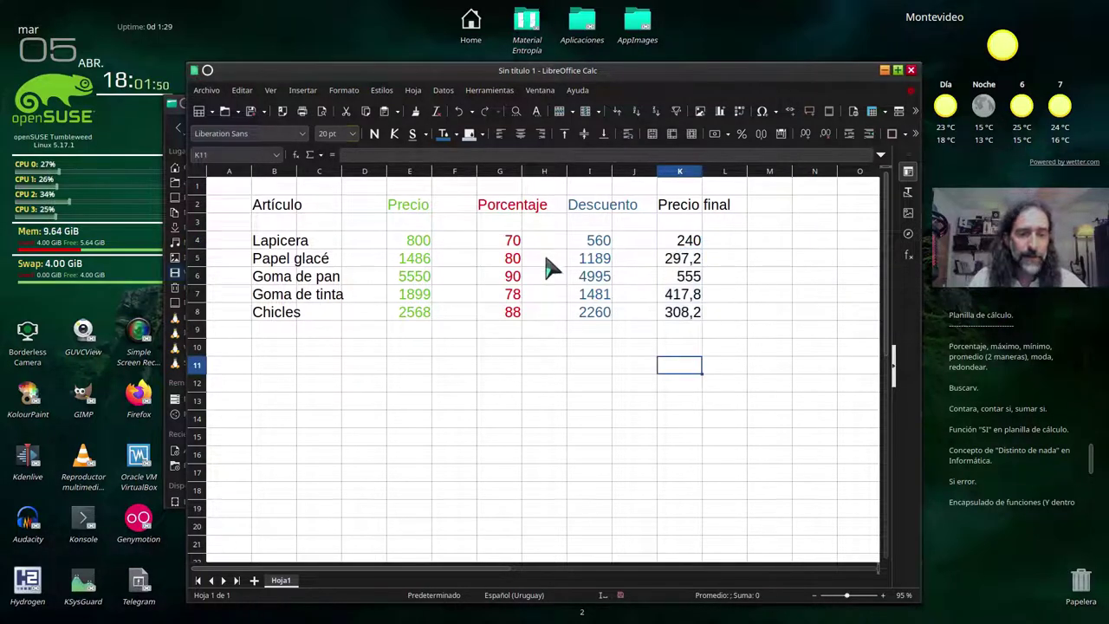
Set the Lapicera and Papel glacé percentages to 98, after trying 90 and 95.
click(511, 248)
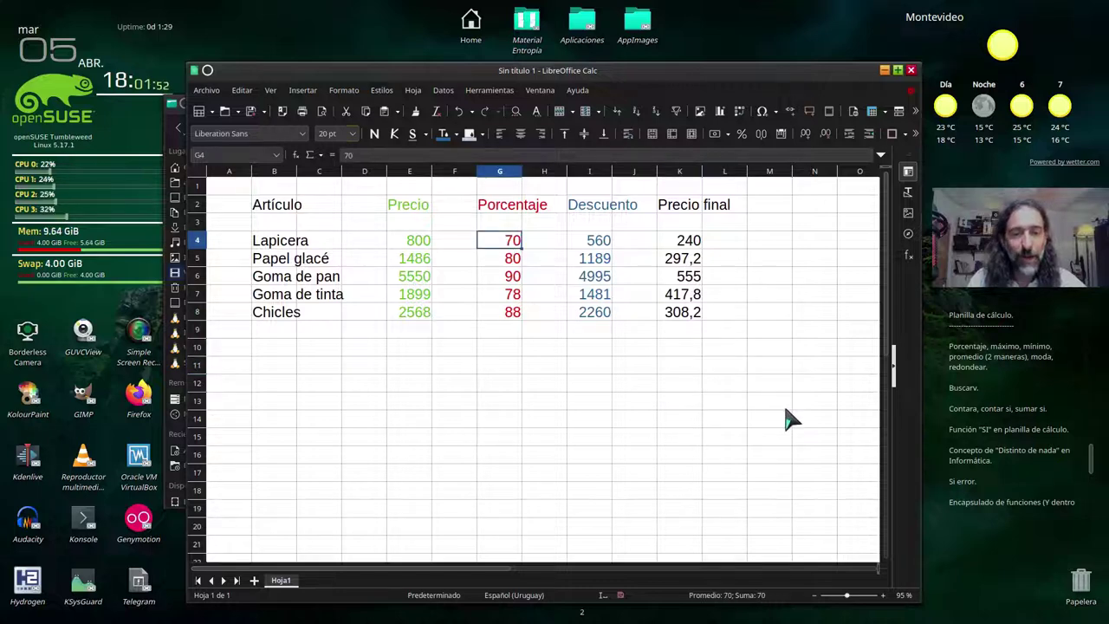
text(90)
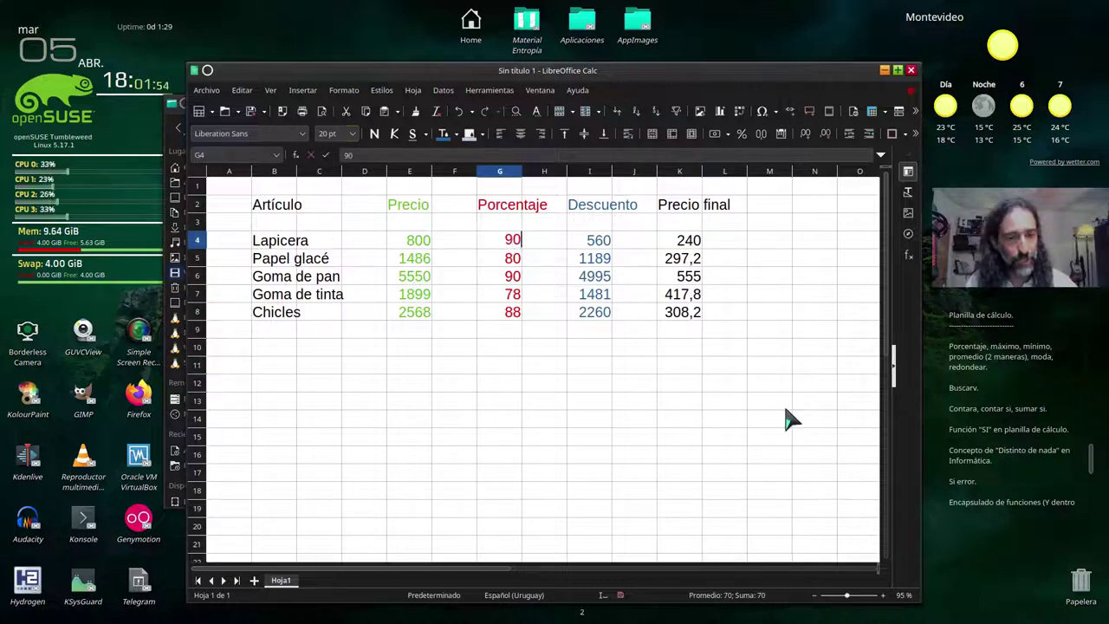
key(Return)
key(Up)
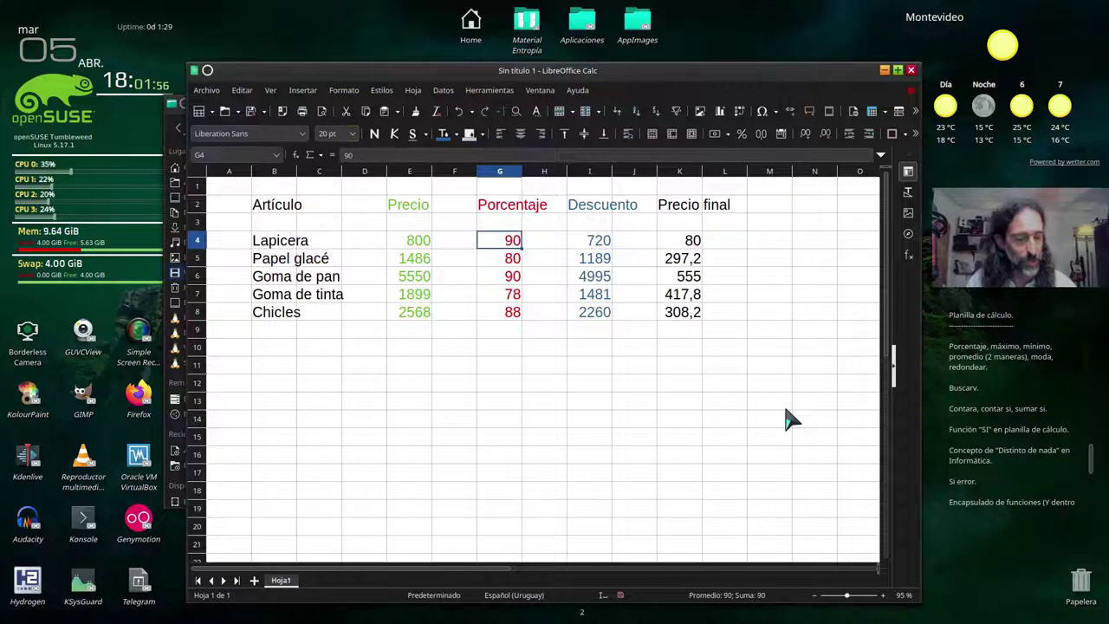
text(95)
key(Return)
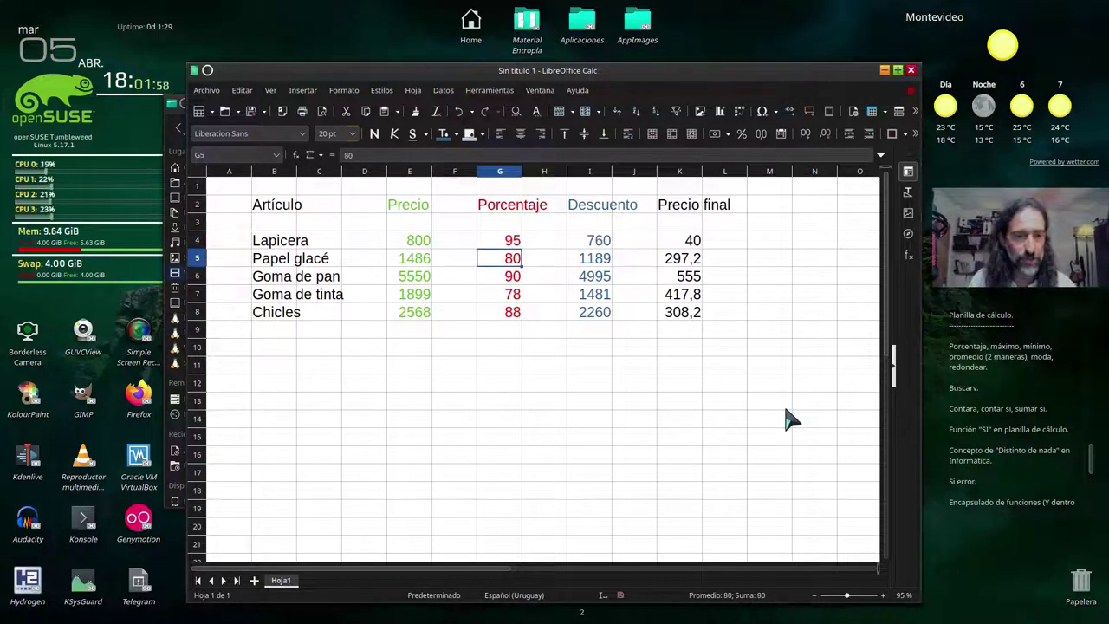
key(Up)
text(9)
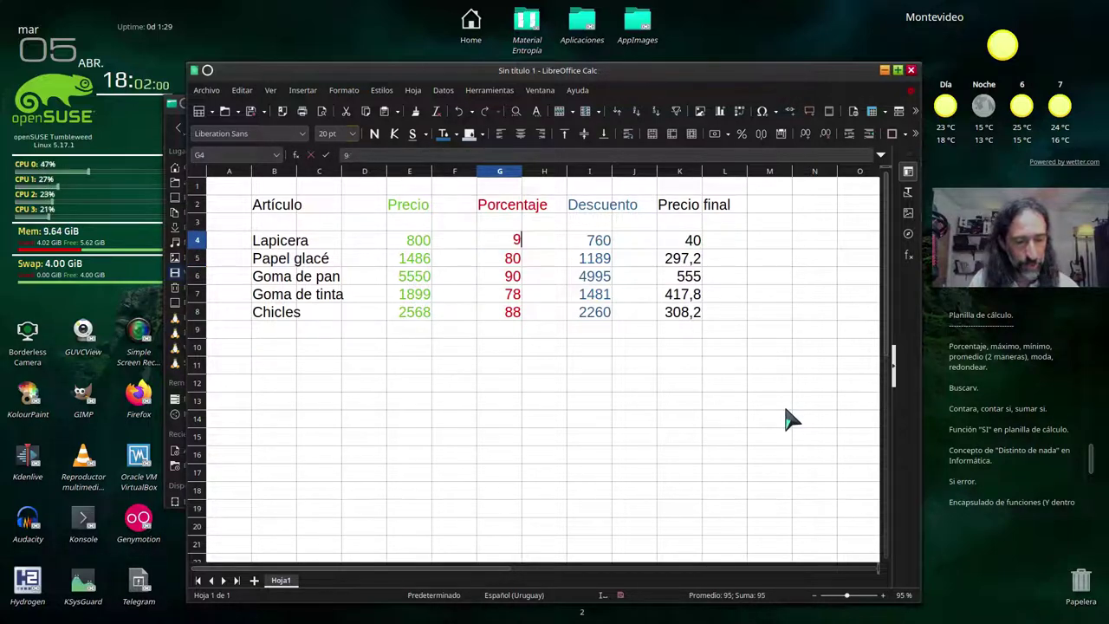
text(8)
key(Return)
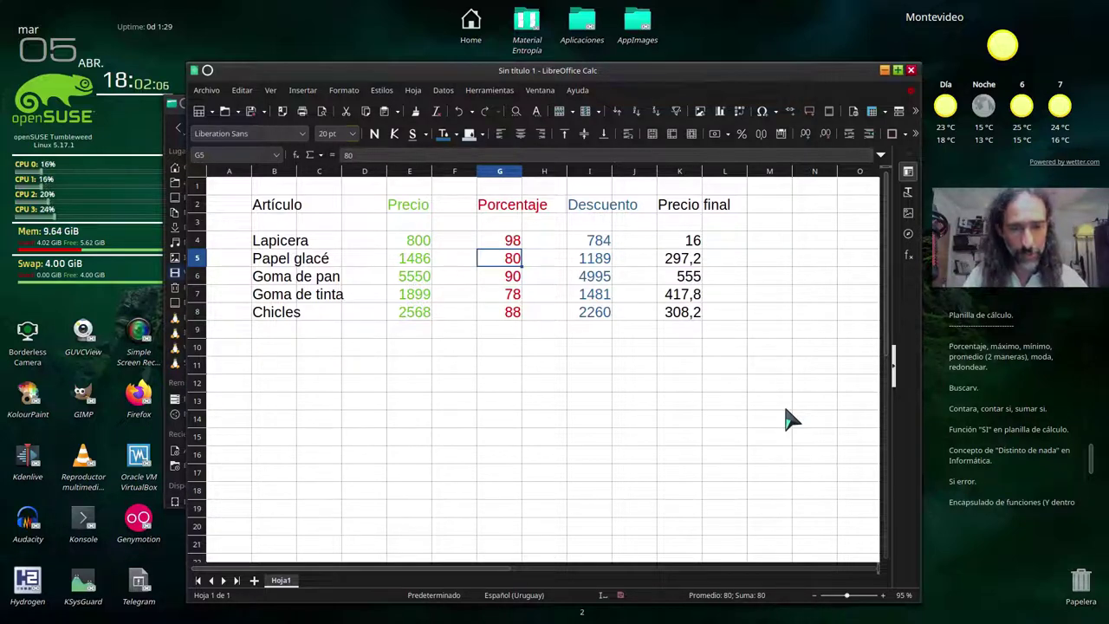
text(90)
key(Return)
key(Up)
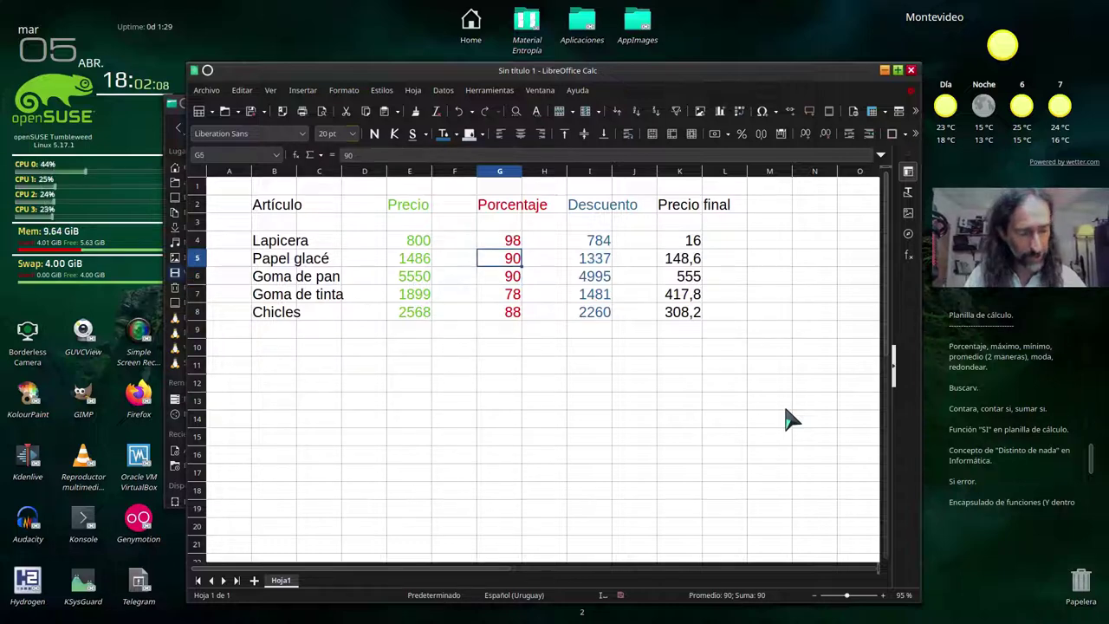
key(Return)
key(Up)
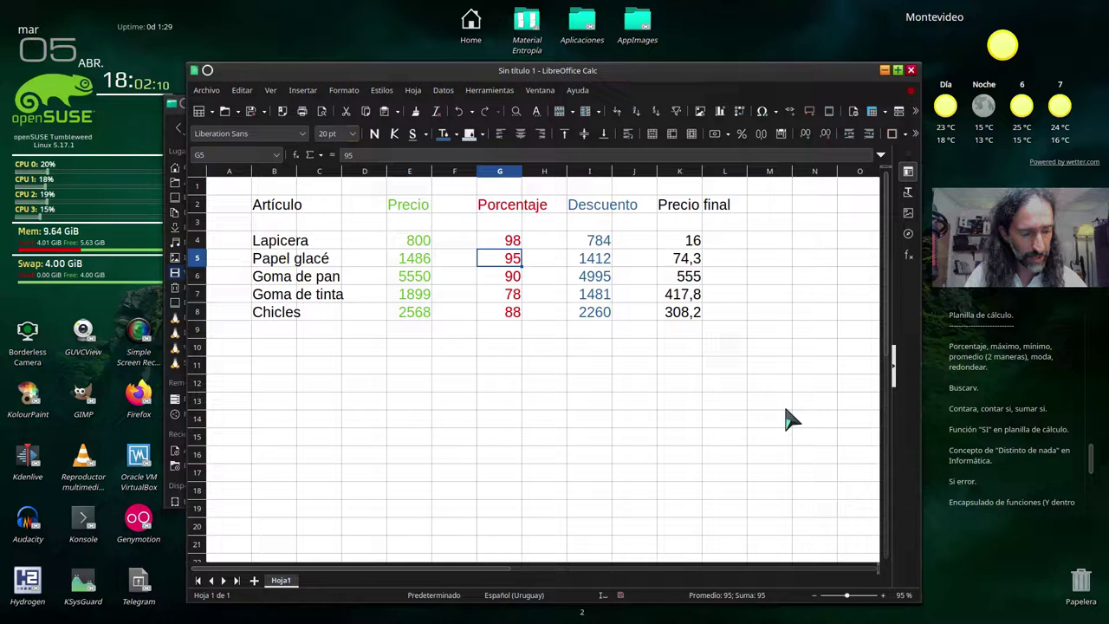
text(98)
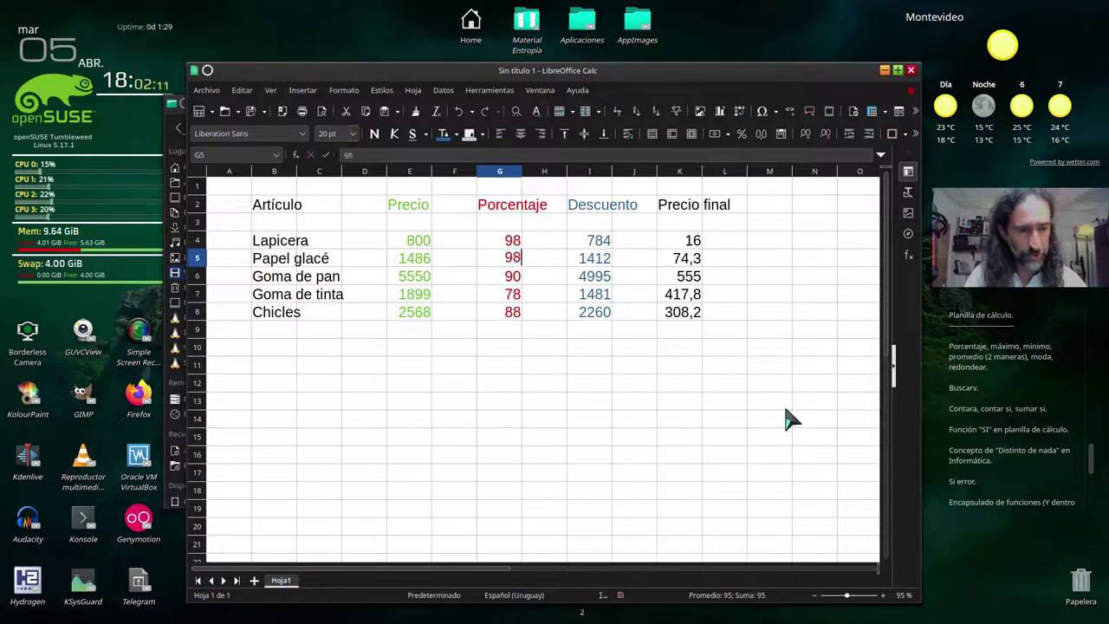
key(Return)
Set the Goma de pan percentage to 99,8, after trying 98, 99 and 99,5.
text(9)
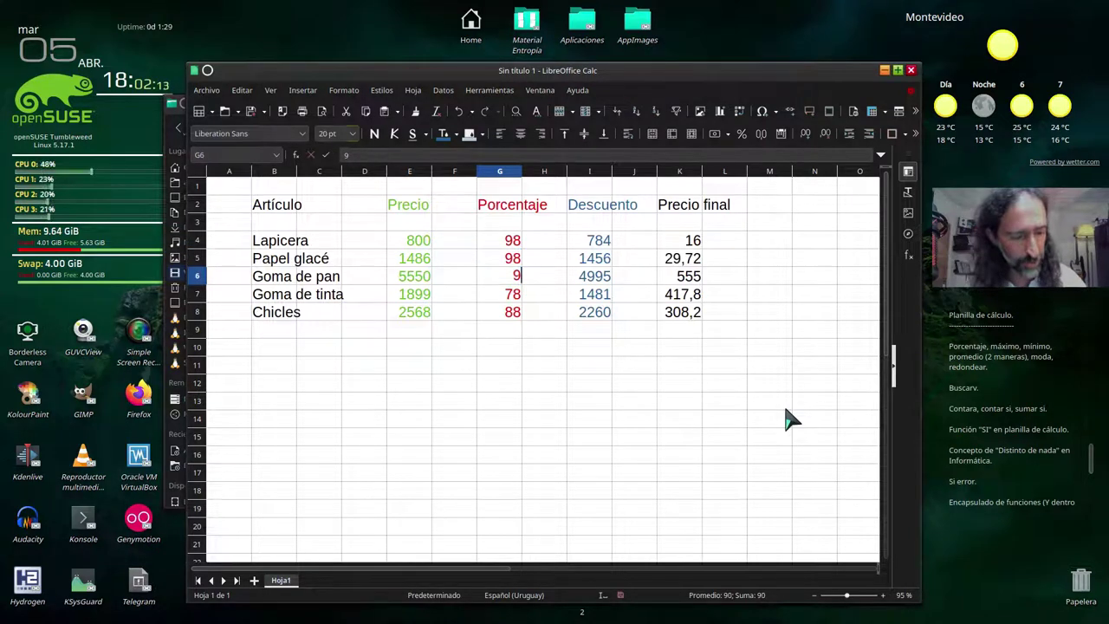
text(8)
key(Return)
key(Up)
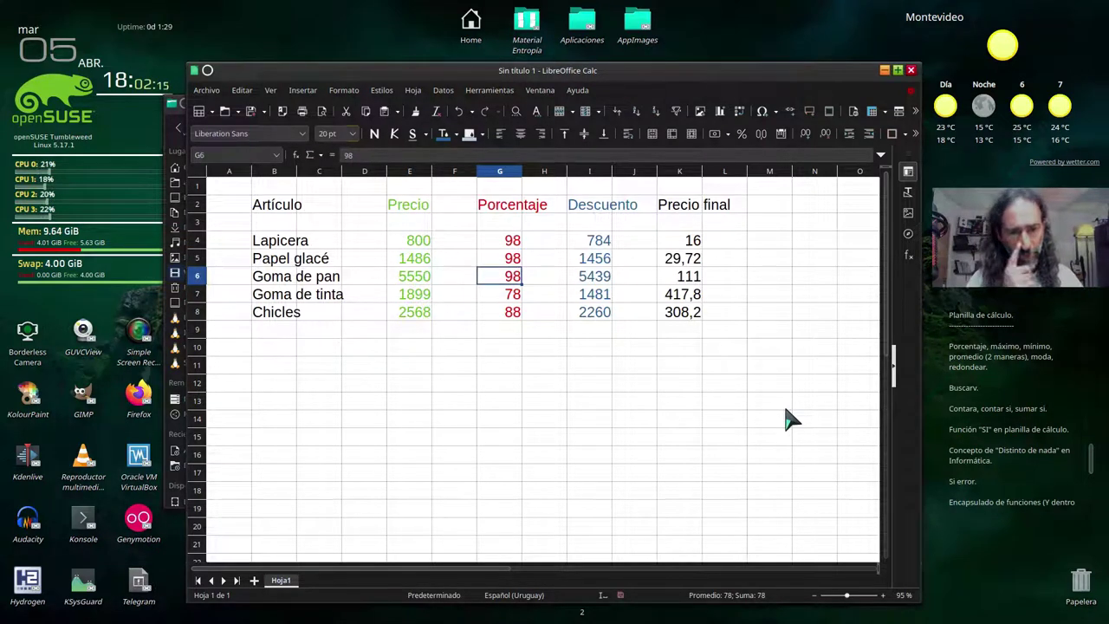
text(99)
key(Return)
key(Up)
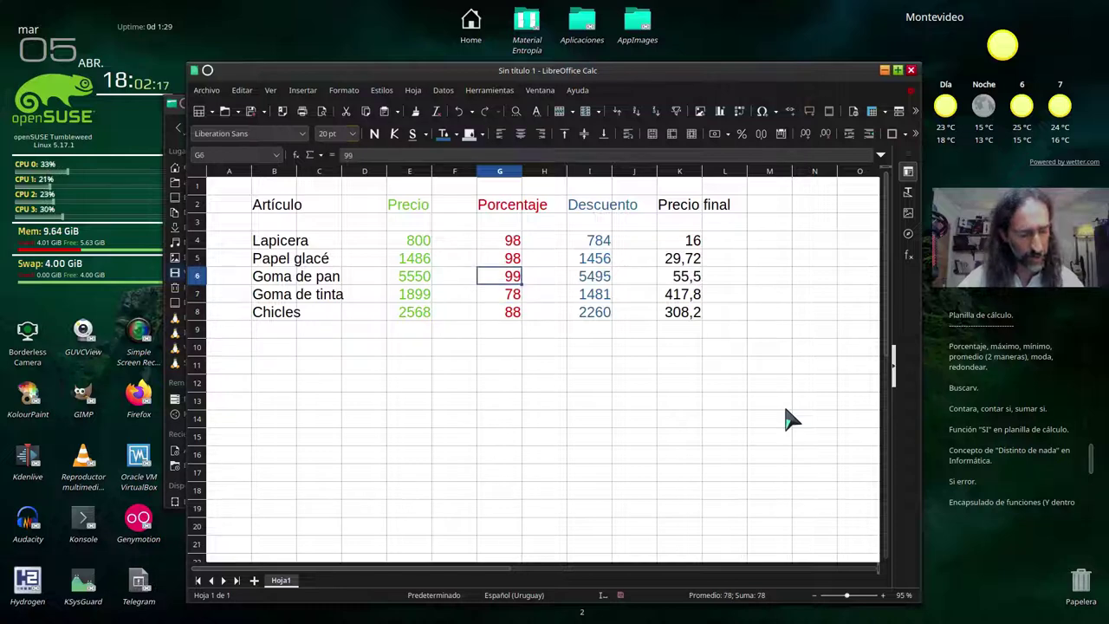
text(99)
key(Return)
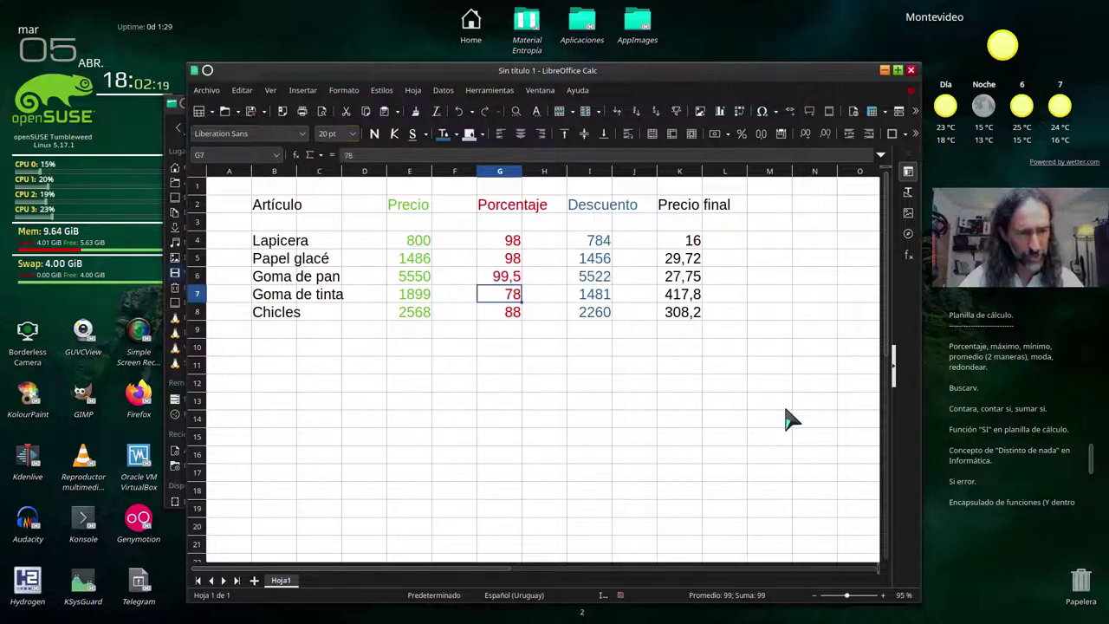
key(Up)
text(99,)
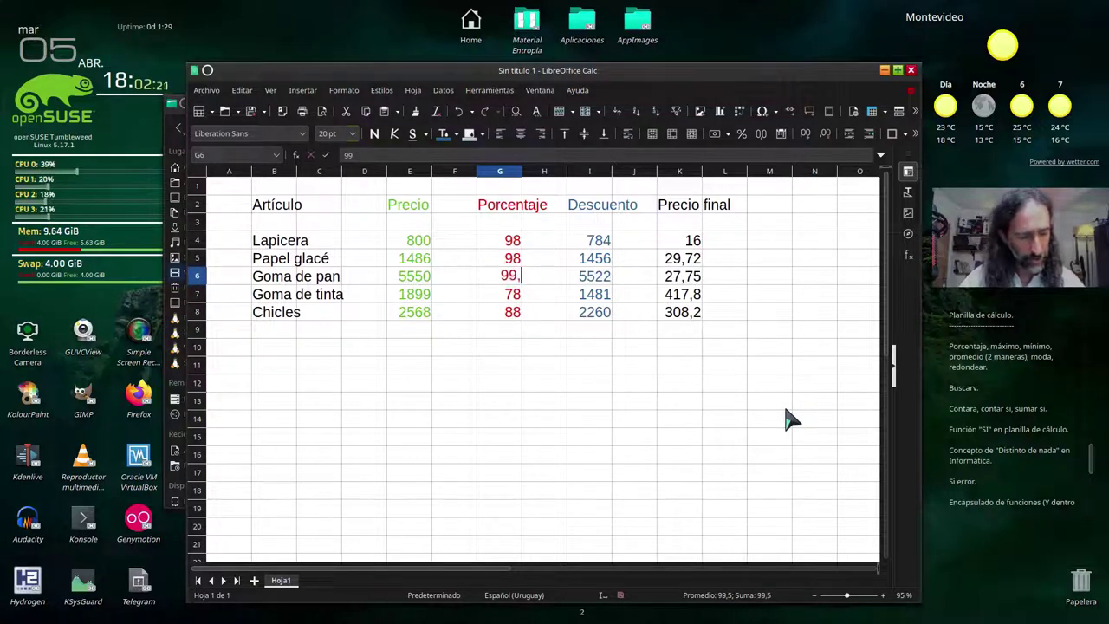
key(Return)
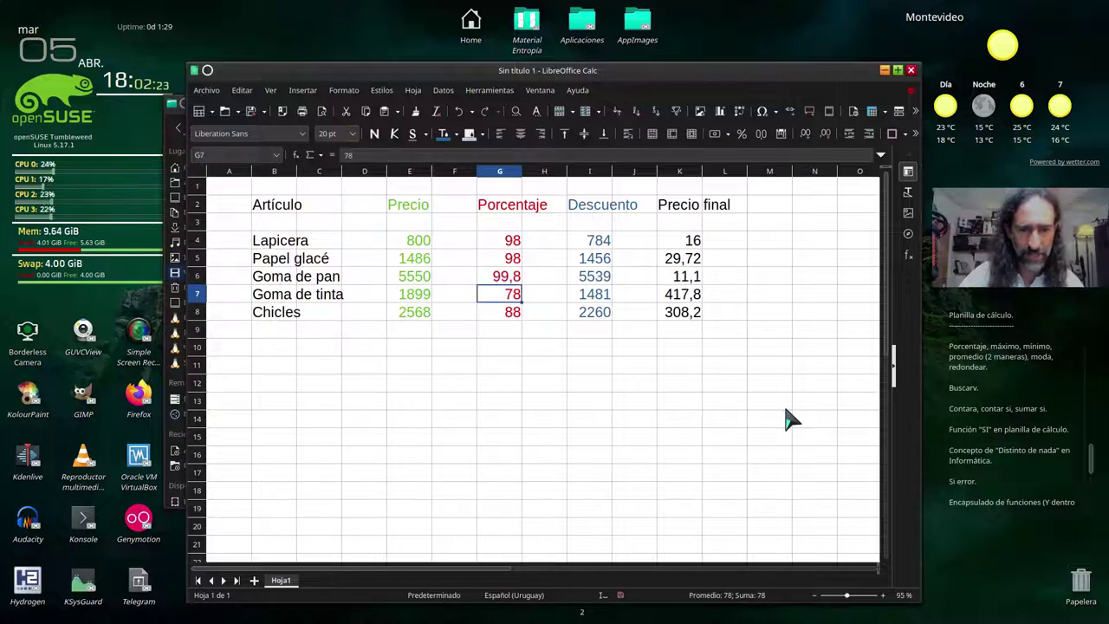
Set Goma de tinta's percentage to 99 and Chicles' percentage to 99,9.
text(90)
key(Return)
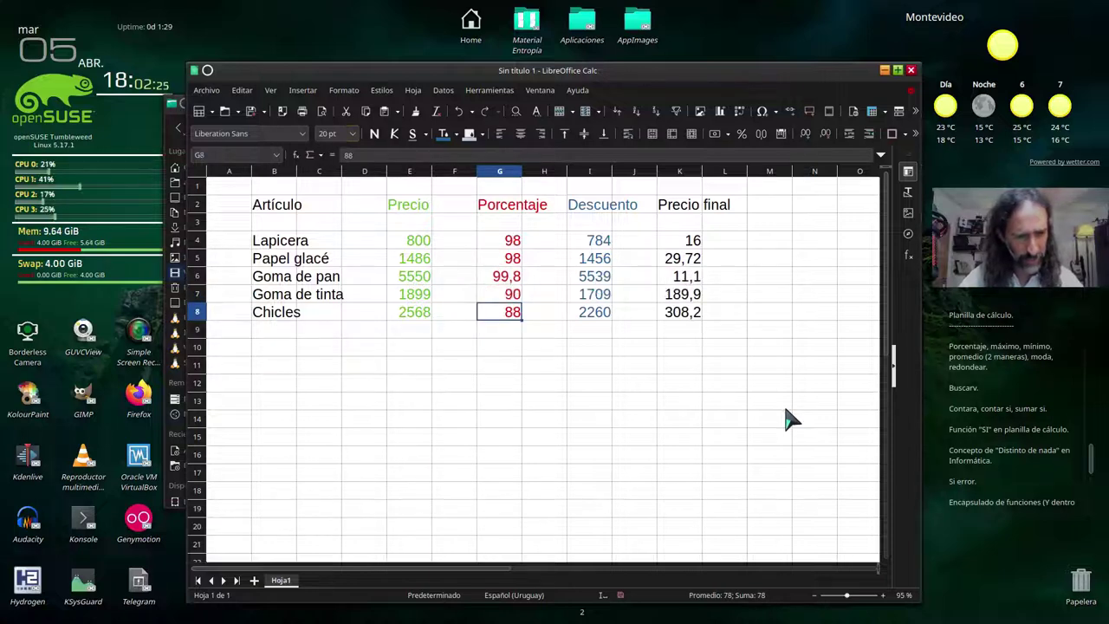
key(Up)
text(99)
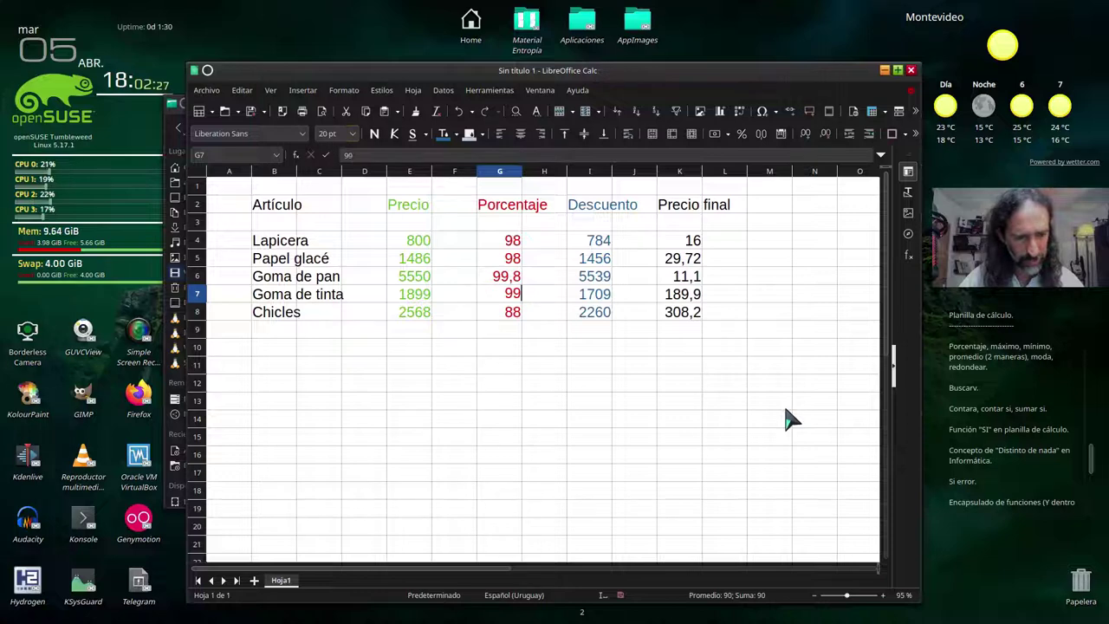
key(Return)
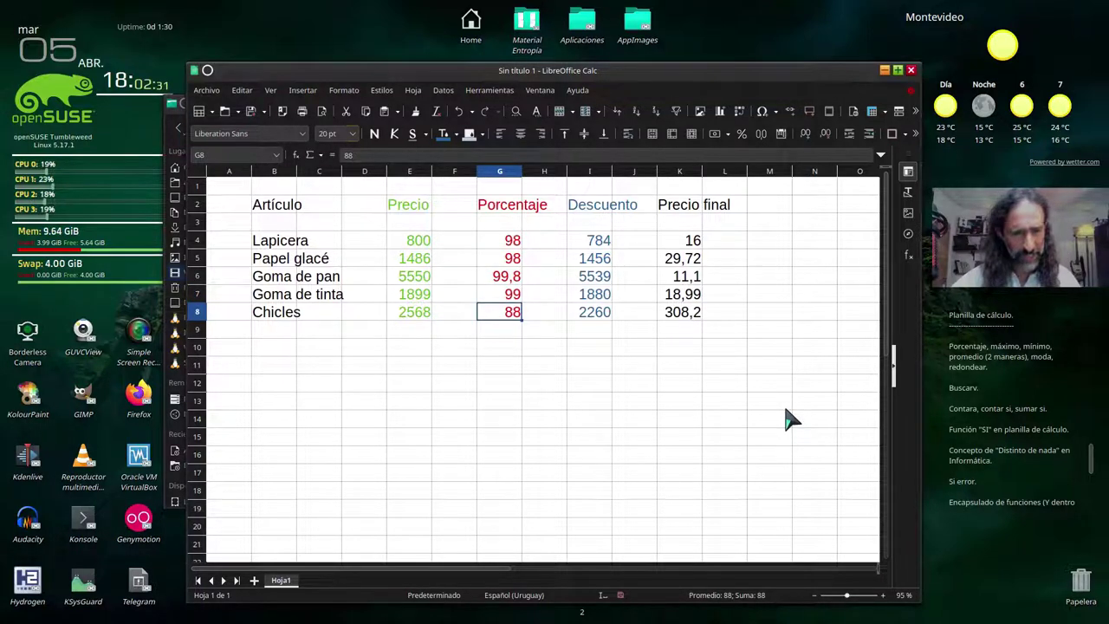
text(99)
key(Return)
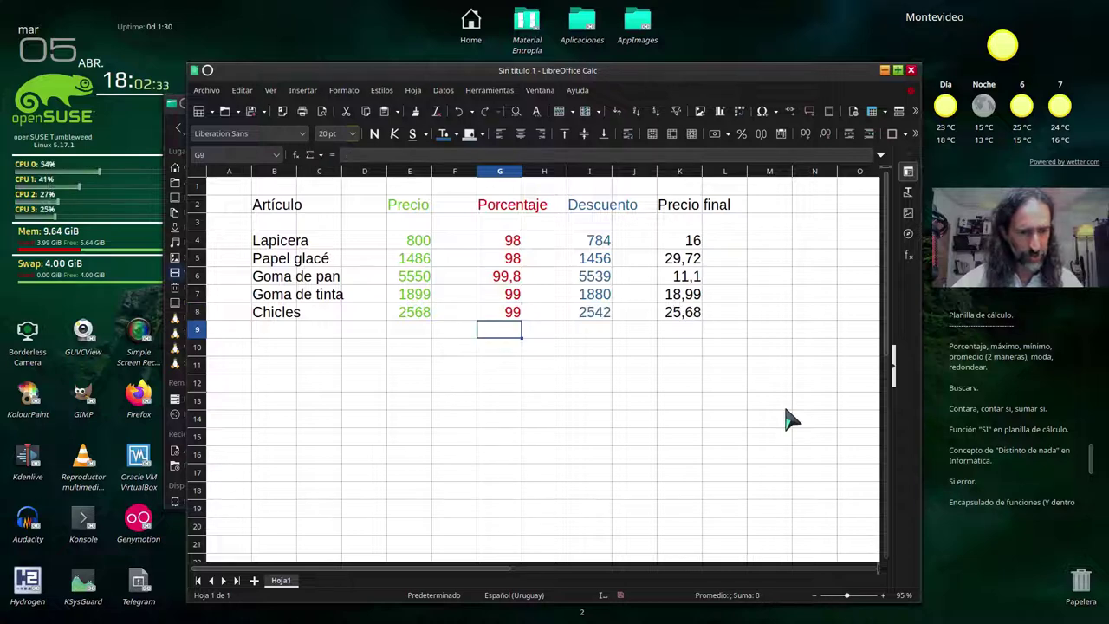
key(Up)
text(9)
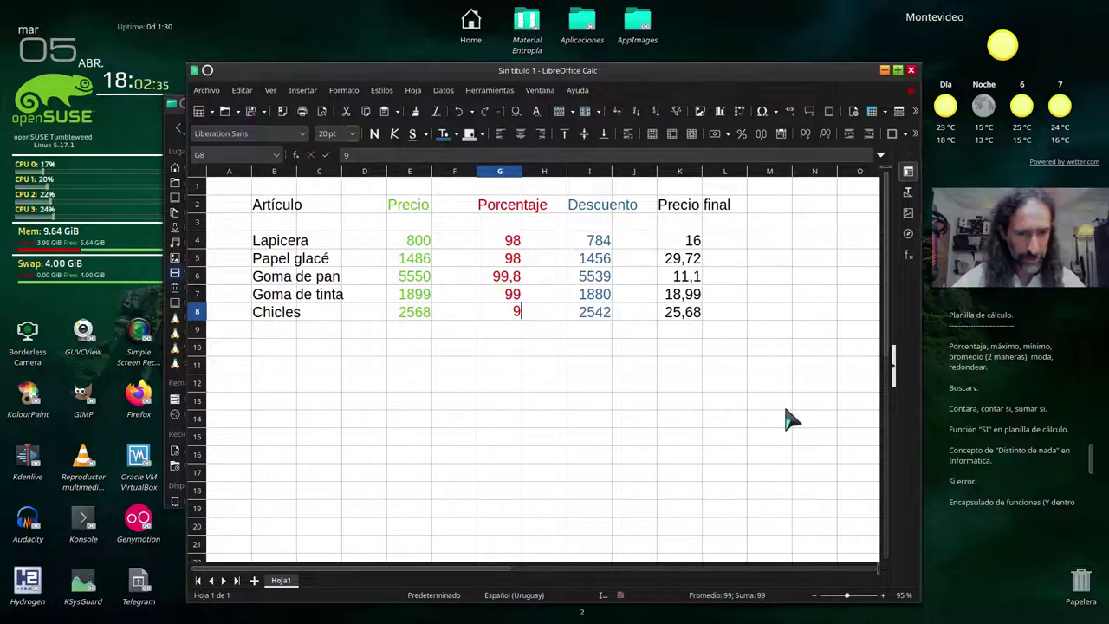
text(9,9)
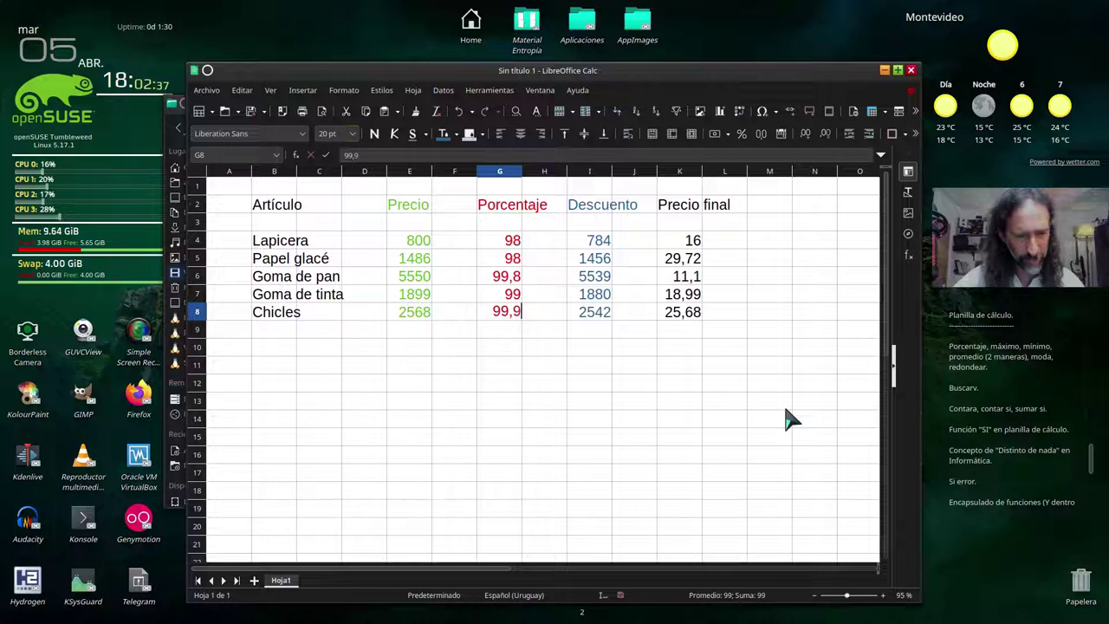
key(Return)
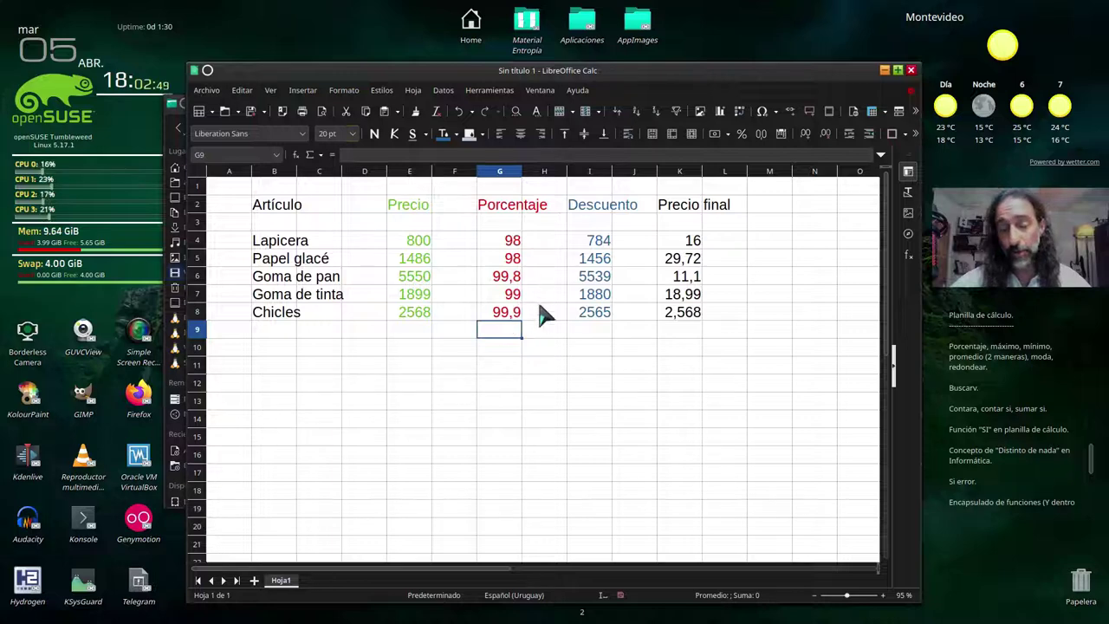
click(595, 244)
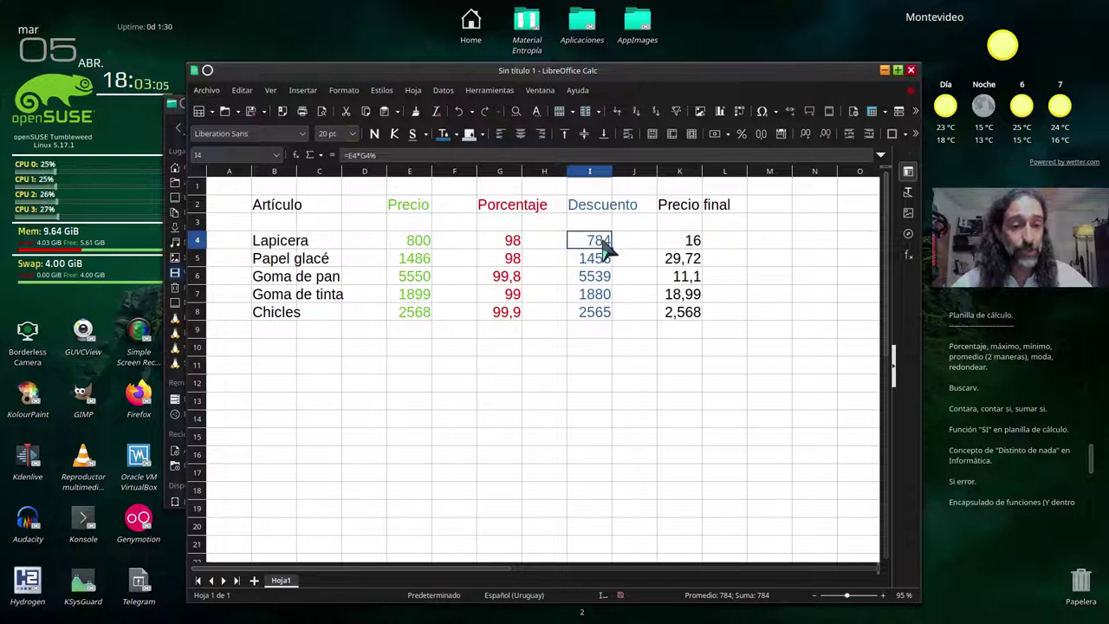
click(693, 242)
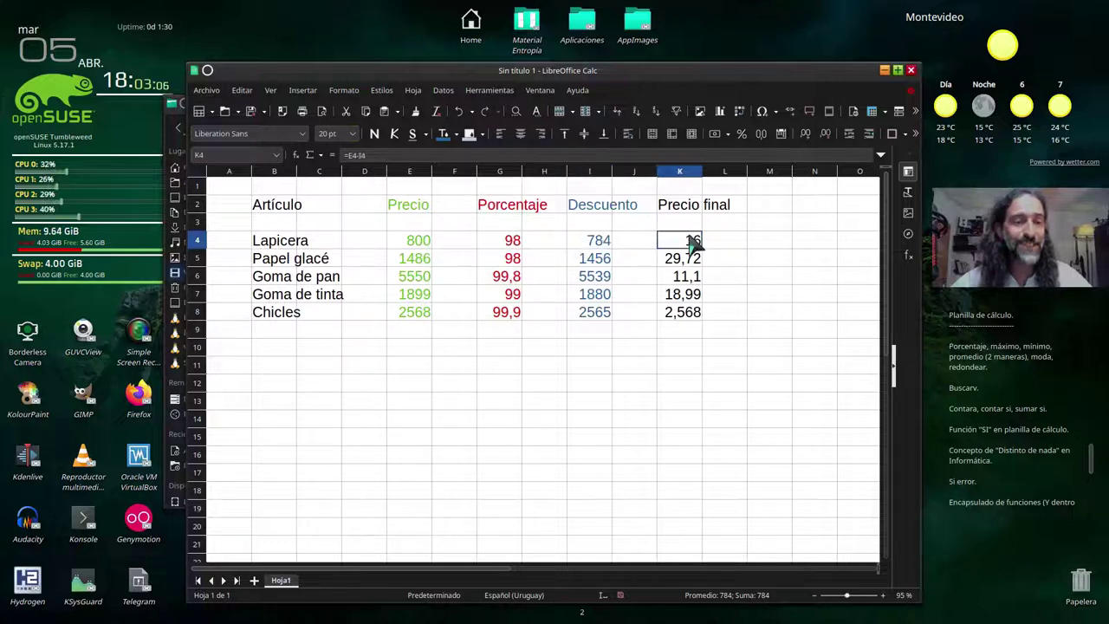
click(685, 334)
click(685, 349)
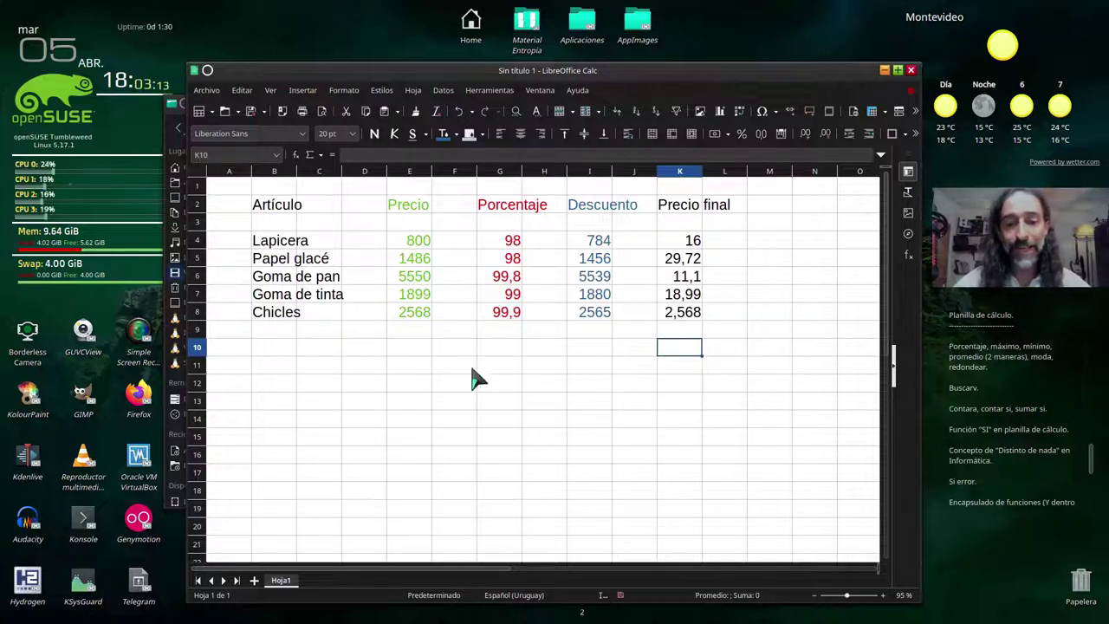
click(599, 245)
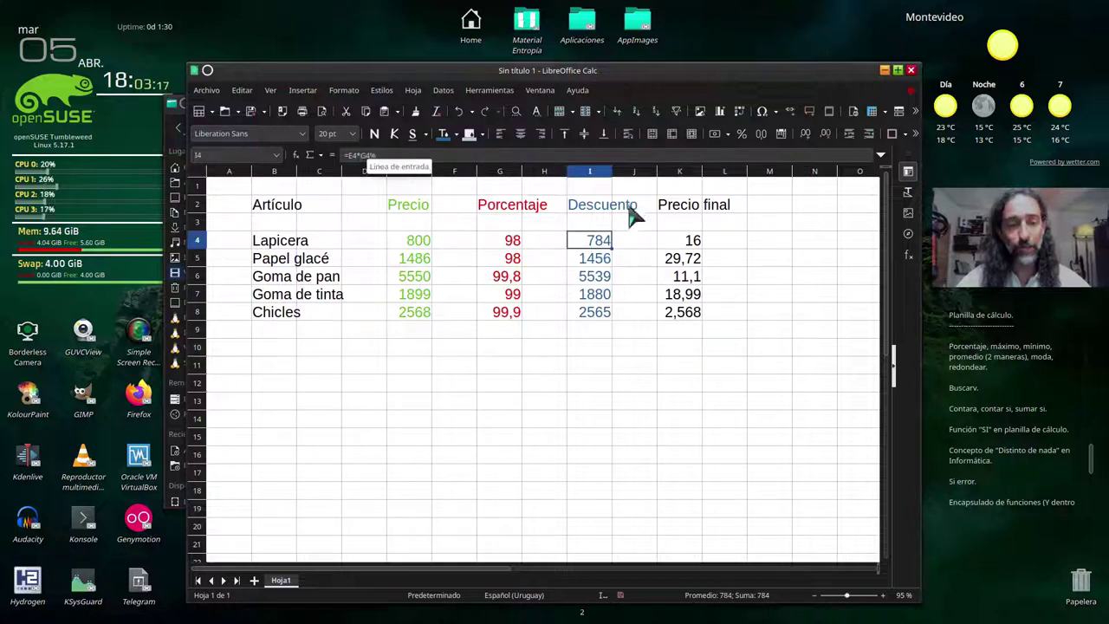
click(691, 242)
click(515, 245)
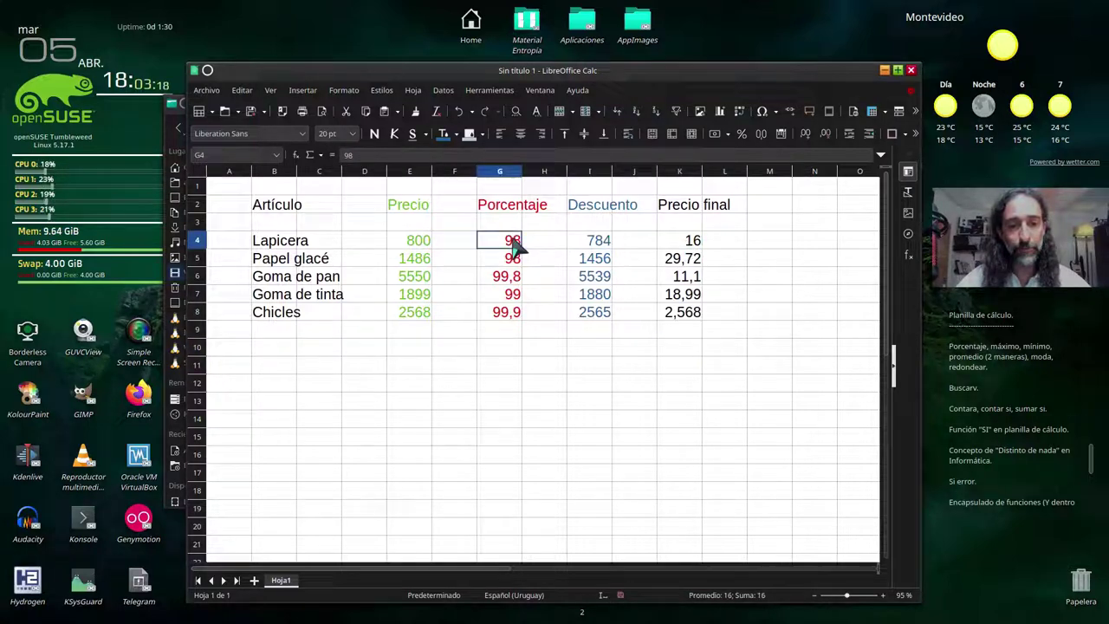
click(429, 246)
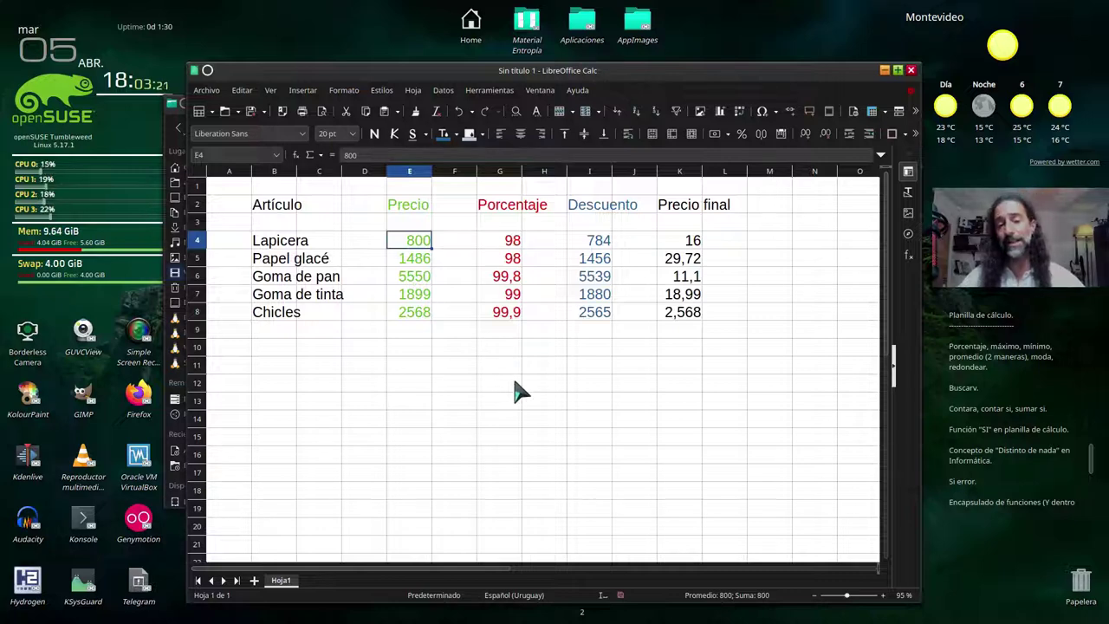
Change Lapicera's price in E4 to 500, making its Descuento 490 and Precio final 10.
text(500)
key(Return)
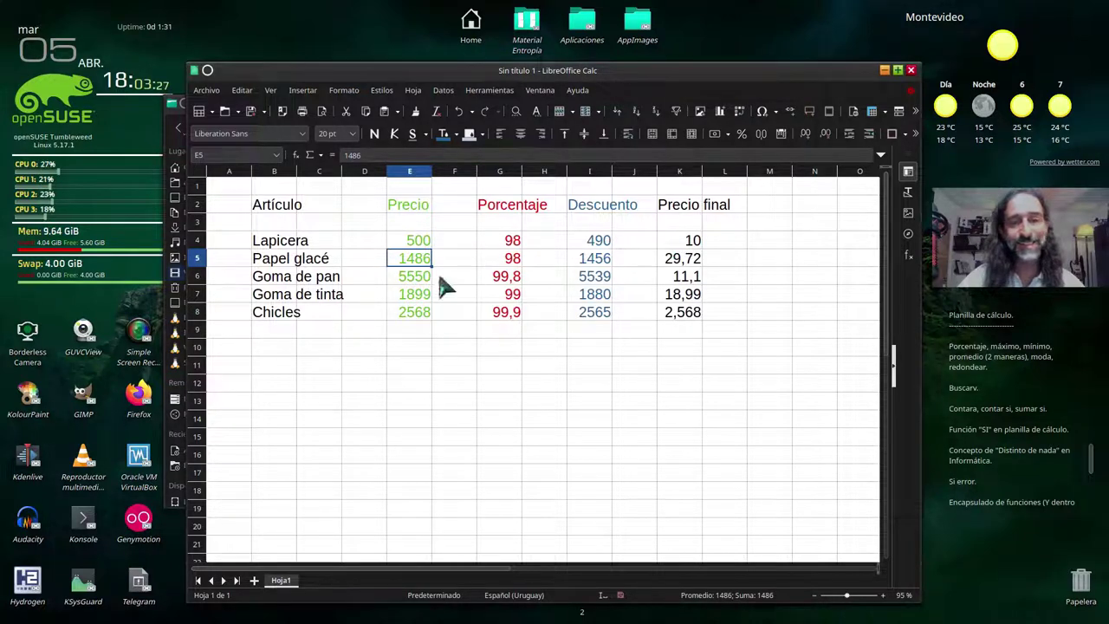
click(272, 351)
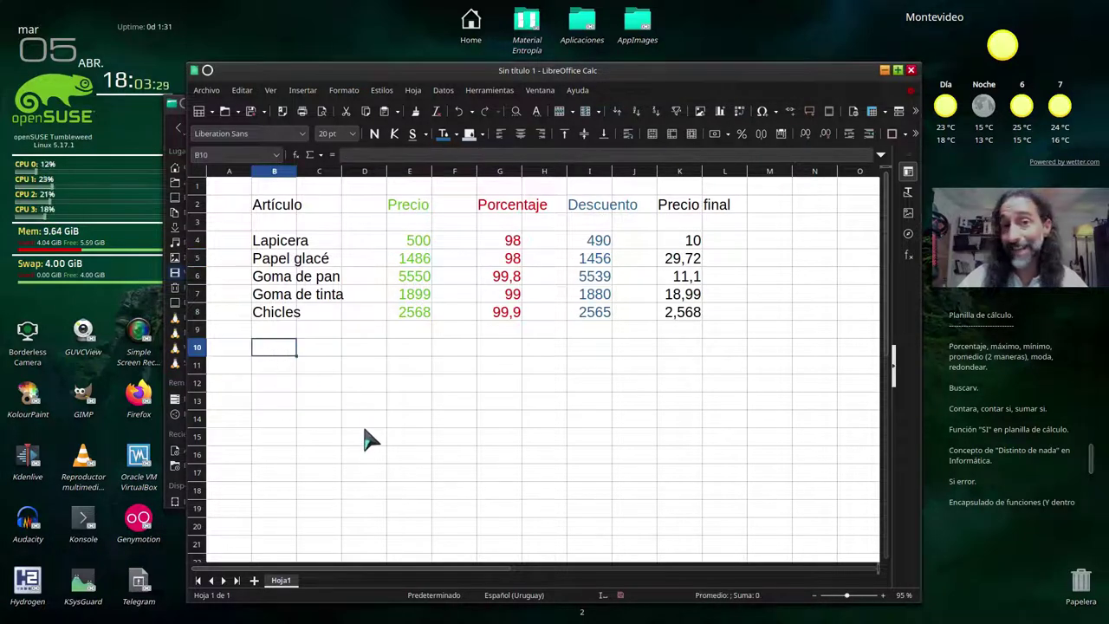